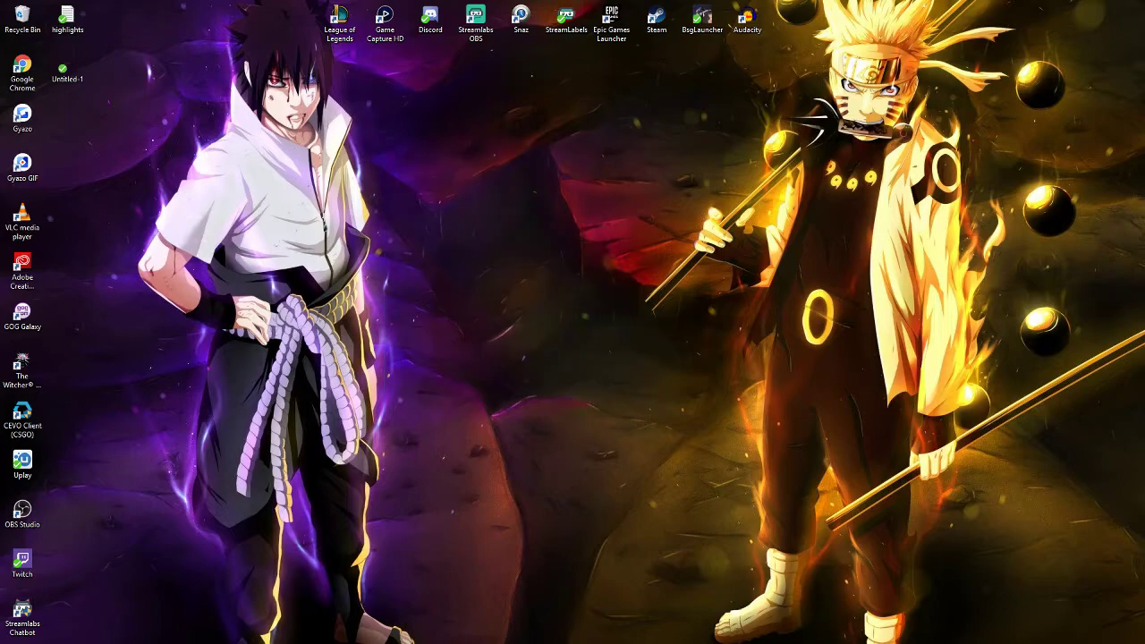
Step: Start Illustrator through Adobe Creative Cloud and submit its feedback survey with a rating of 10 and Never show again enabled
{"action": "left_click_drag", "start_coordinate": [388, 232], "coordinate": [307, 159]}
{"action": "double_click", "coordinate": [22, 269]}
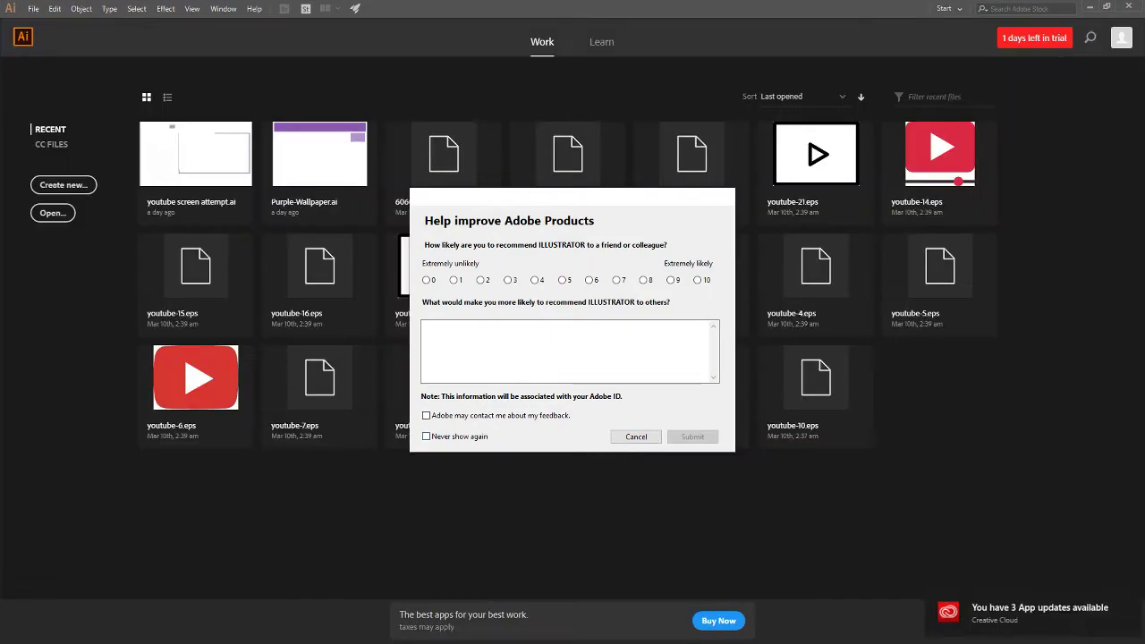
{"action": "left_click", "coordinate": [427, 436]}
{"action": "left_click", "coordinate": [697, 279]}
{"action": "left_click", "coordinate": [693, 436]}
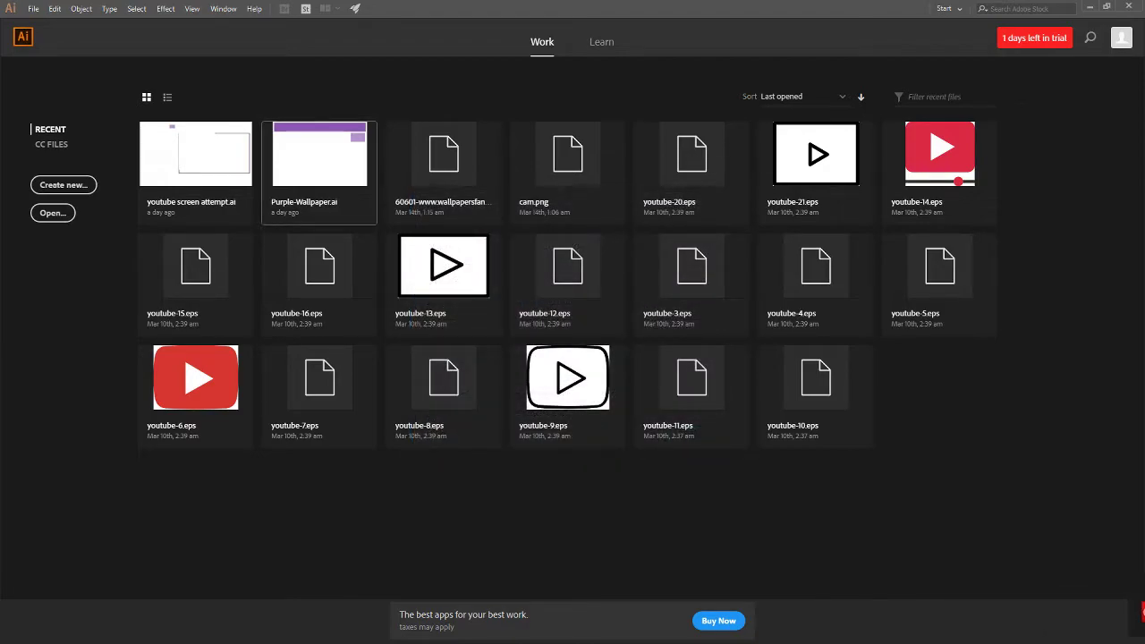
Step: Open the recent file Purple-Wallpaper.ai and close the floating Color panel
{"action": "left_click", "coordinate": [279, 197]}
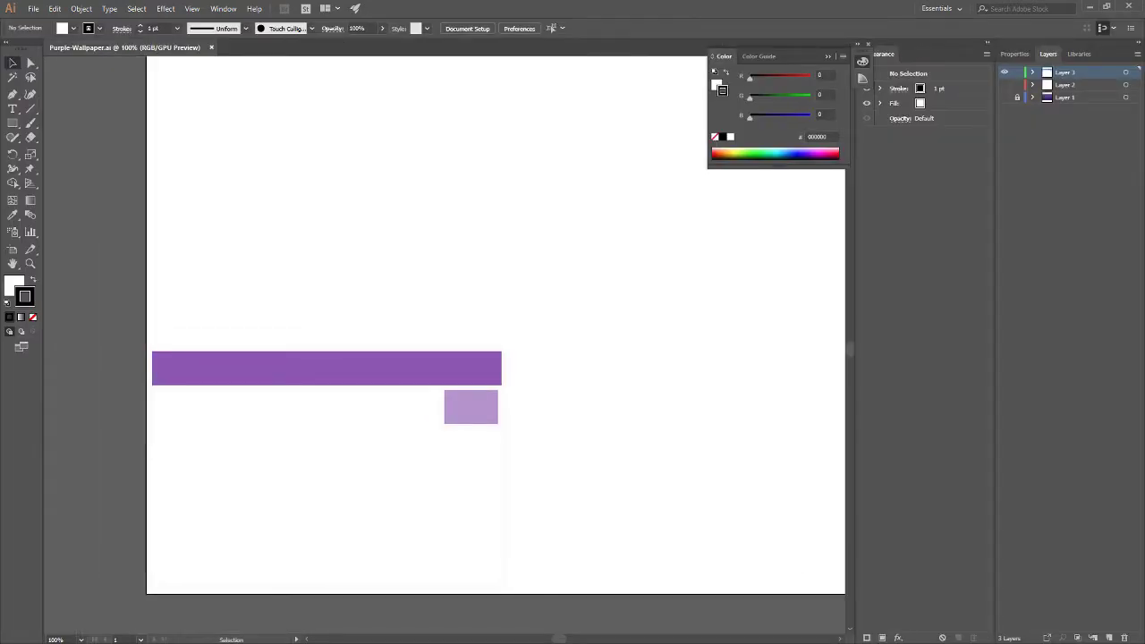
{"action": "left_click", "coordinate": [868, 44]}
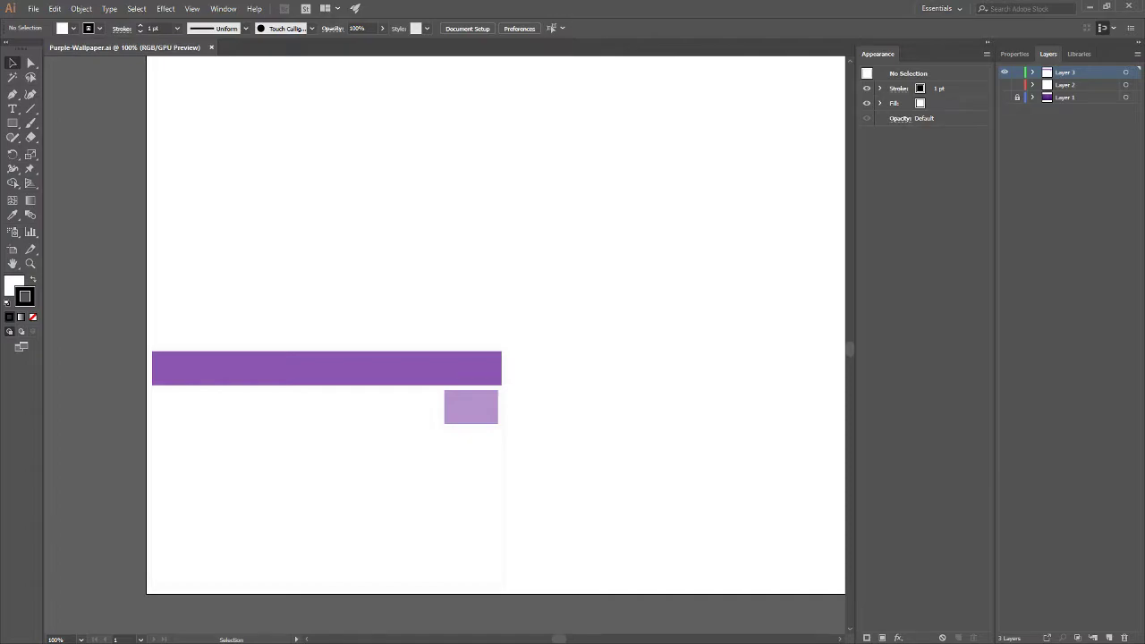
Step: Hide Layer 3 and show Layer 1 so that the whole purple background is in view
{"action": "left_click", "coordinate": [1005, 72]}
{"action": "left_click", "coordinate": [1004, 97]}
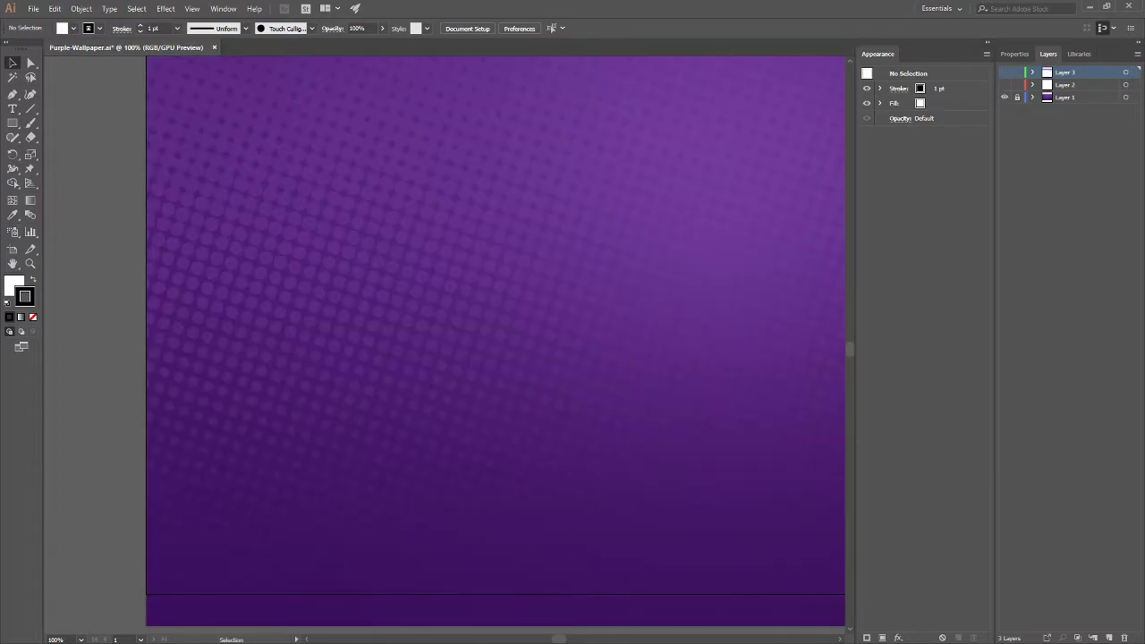
{"action": "scroll", "coordinate": [496, 341], "scroll_direction": "down", "scroll_amount": 1}
{"action": "scroll", "coordinate": [605, 381], "scroll_direction": "down", "scroll_amount": 1}
{"action": "scroll", "coordinate": [605, 381], "scroll_direction": "down", "scroll_amount": 3}
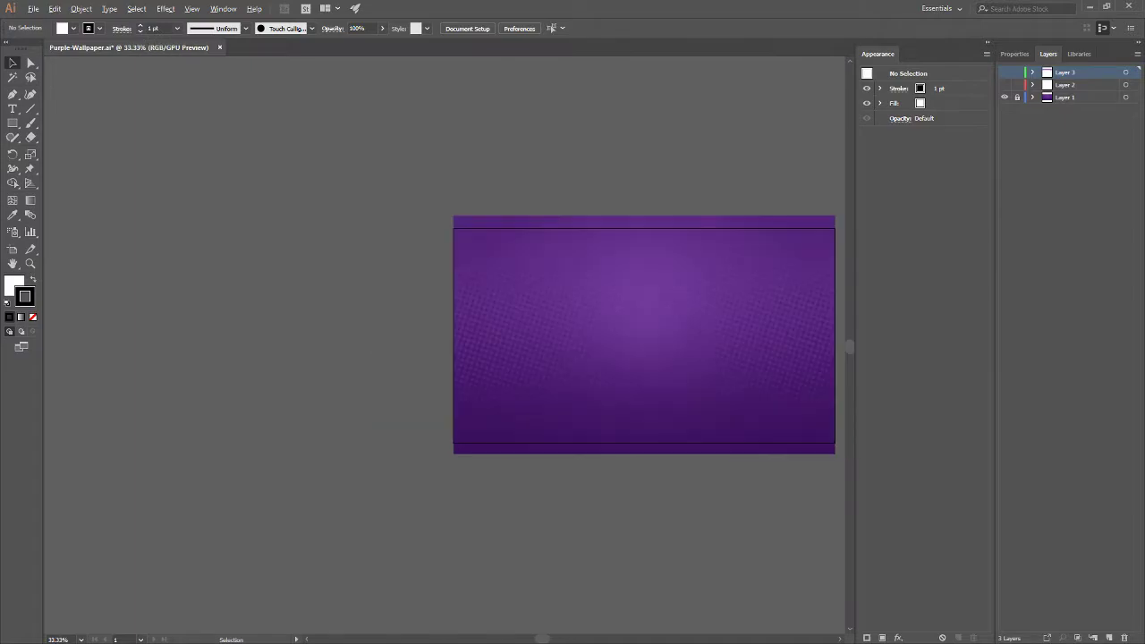
{"action": "left_click_drag", "start_coordinate": [542, 639], "coordinate": [548, 638]}
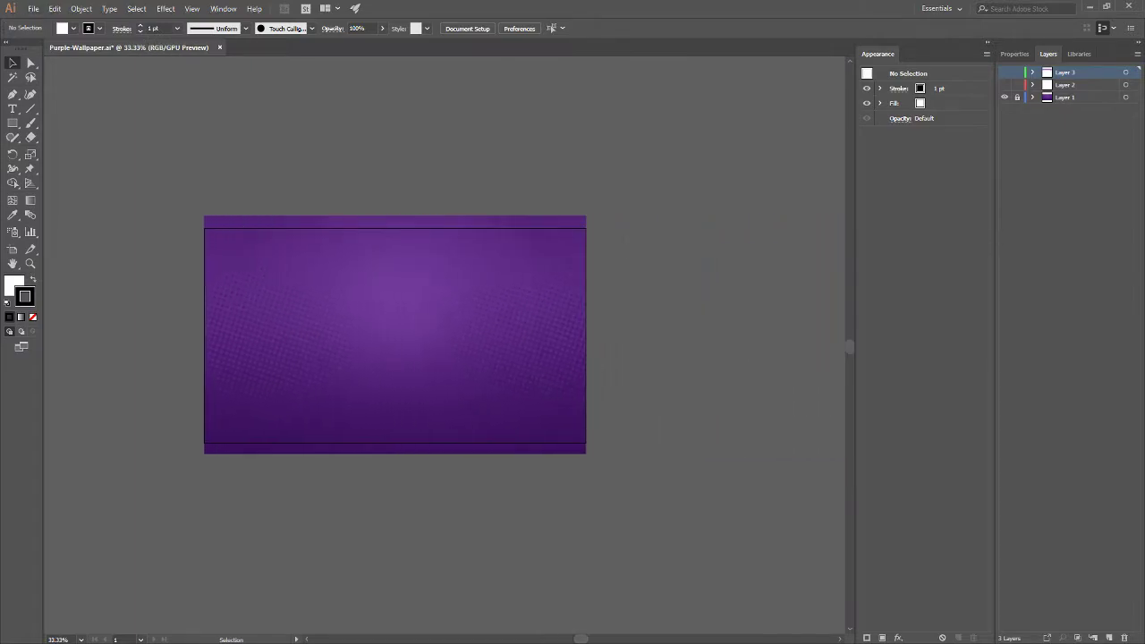
{"action": "scroll", "coordinate": [499, 362], "scroll_direction": "up", "scroll_amount": 1}
{"action": "left_click_drag", "start_coordinate": [584, 638], "coordinate": [579, 638]}
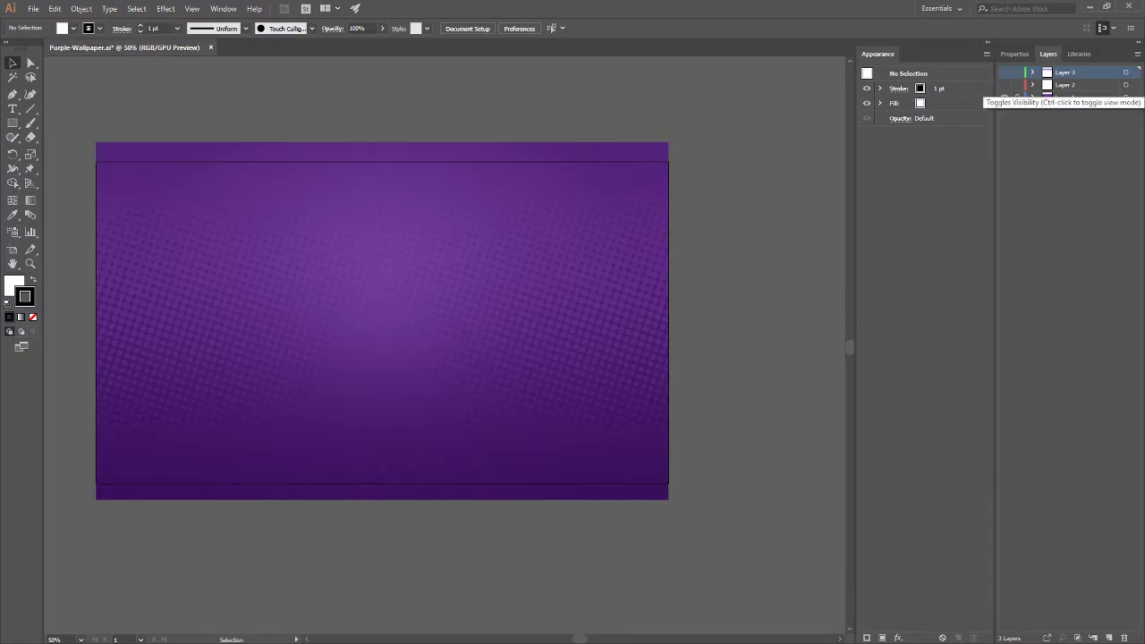
Step: Examine the overlay designs on Layer 2 and Layer 3 against the purple background by switching the layers' visibility
{"action": "left_click", "coordinate": [1003, 84]}
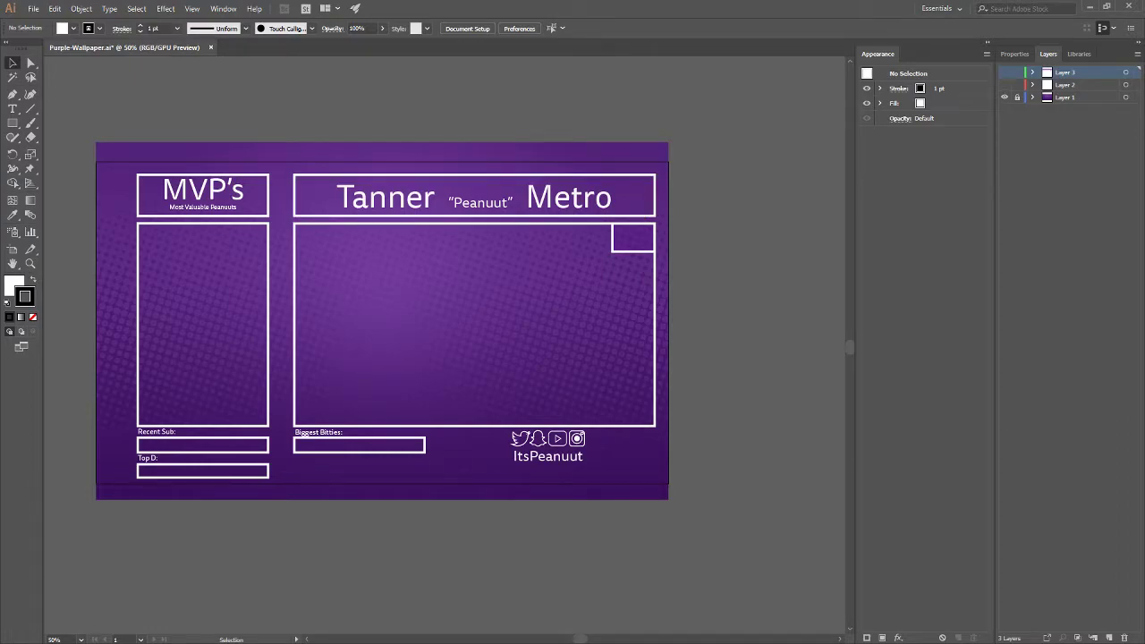
{"action": "left_click", "coordinate": [1003, 85]}
{"action": "left_click", "coordinate": [1003, 71]}
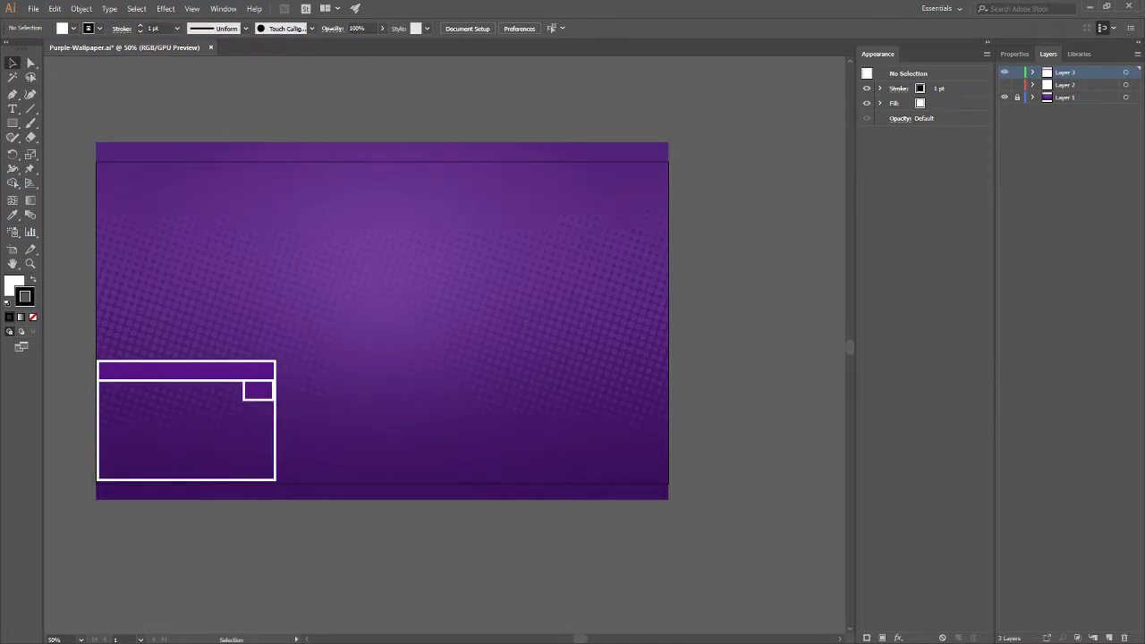
{"action": "left_click", "coordinate": [1003, 97]}
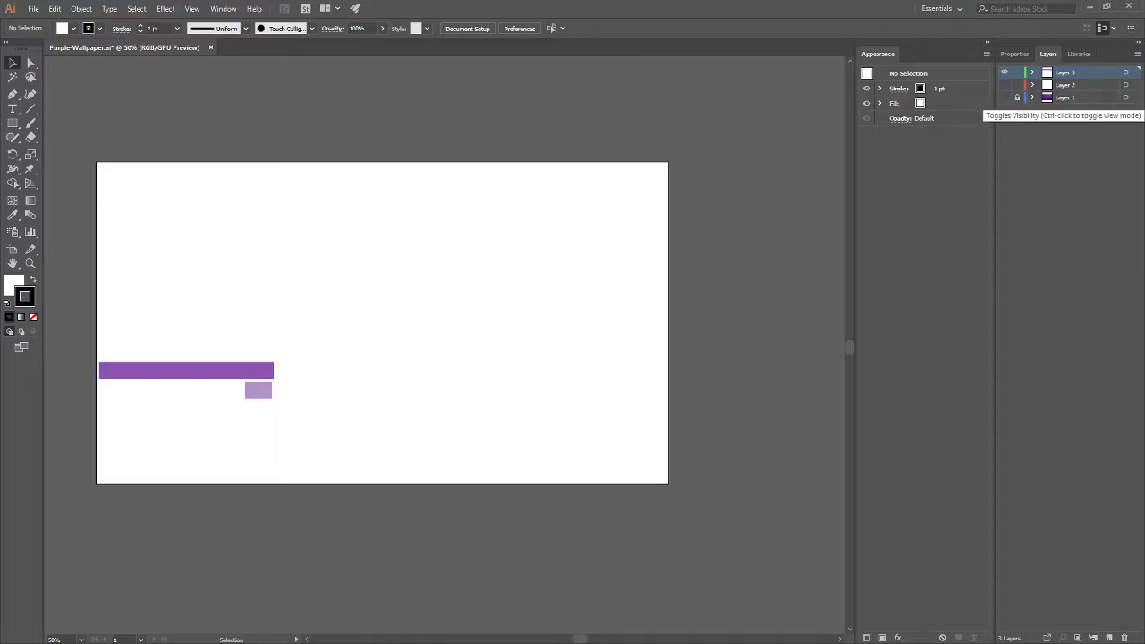
{"action": "left_click", "coordinate": [1004, 96]}
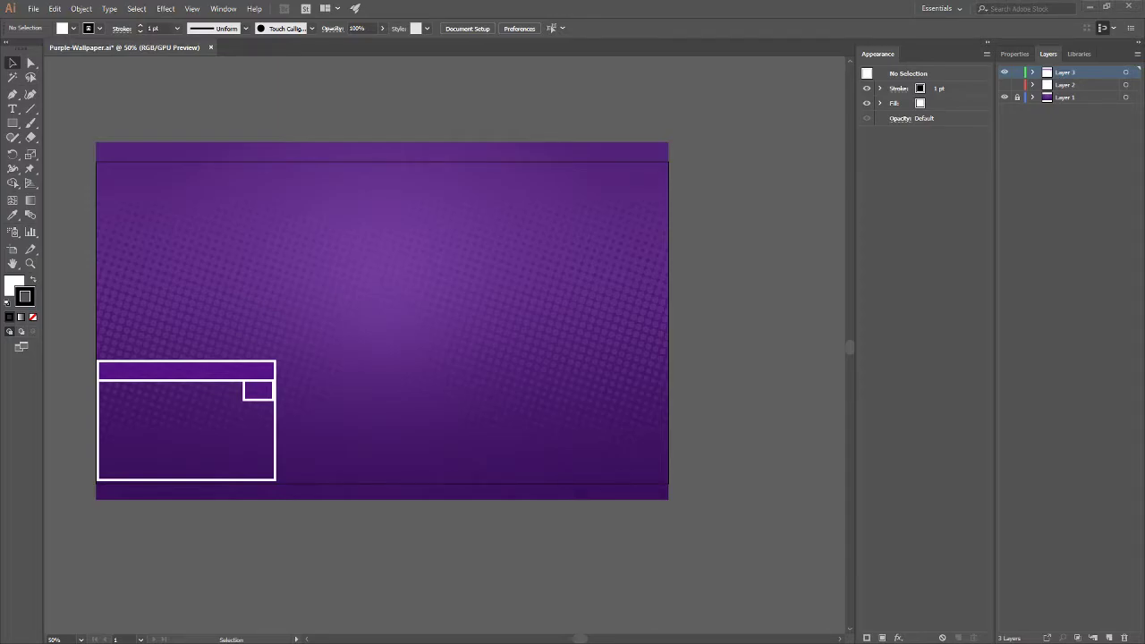
Step: Create a new document with the preset settings
{"action": "left_click", "coordinate": [33, 9]}
{"action": "left_click", "coordinate": [53, 21]}
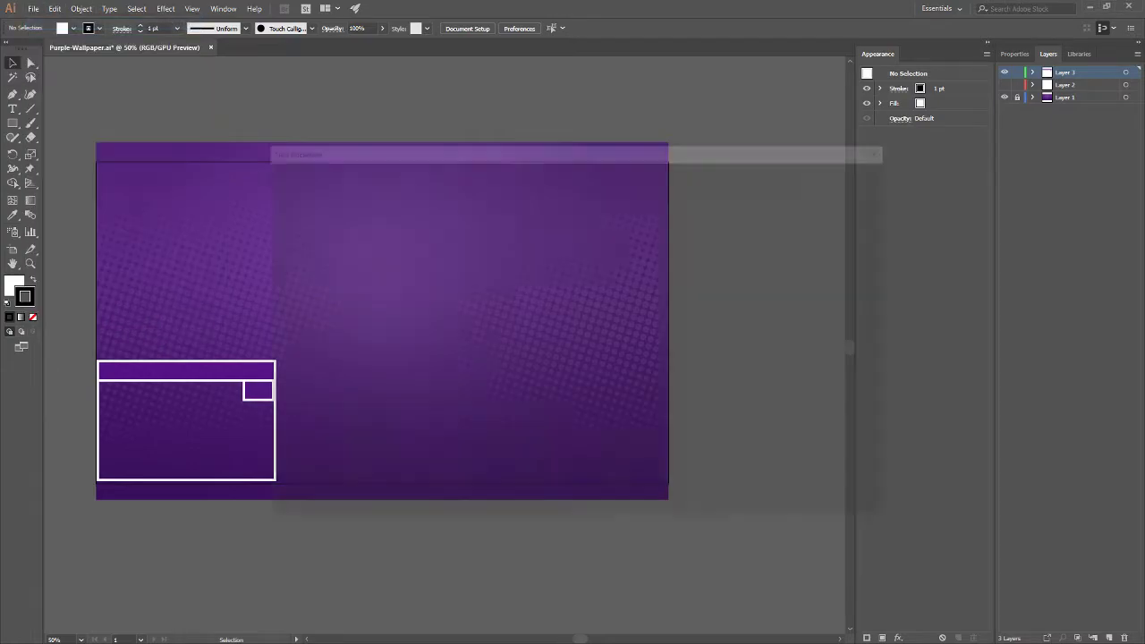
{"action": "key", "text": "Return"}
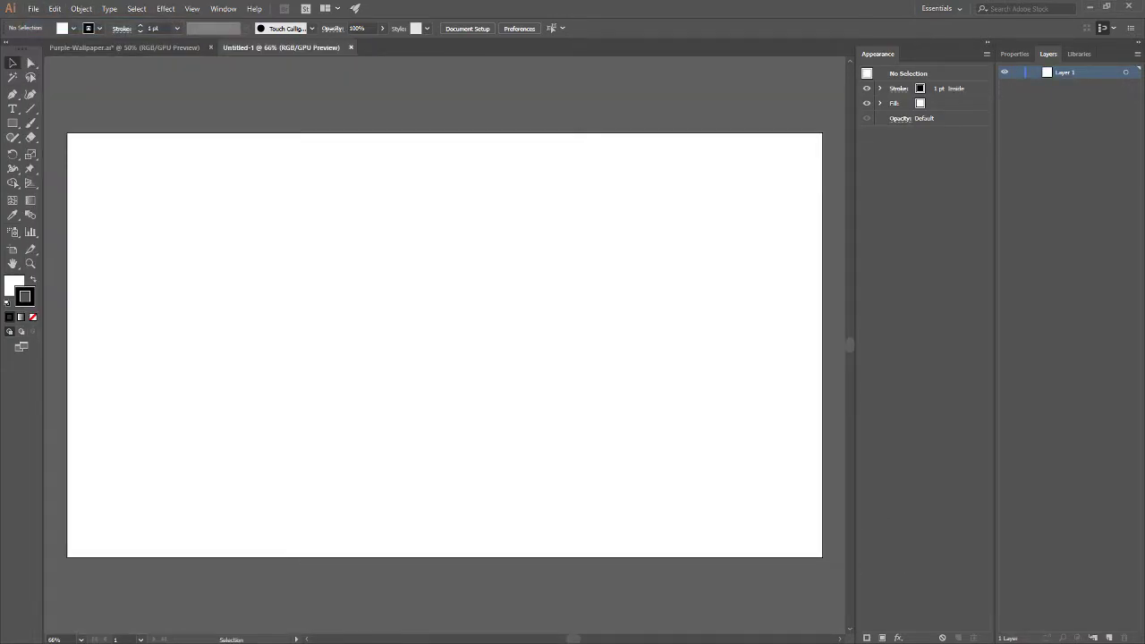
Step: Switch to File Explorer and open the logos folder, going to its purple background images
{"action": "key", "text": "super+e"}
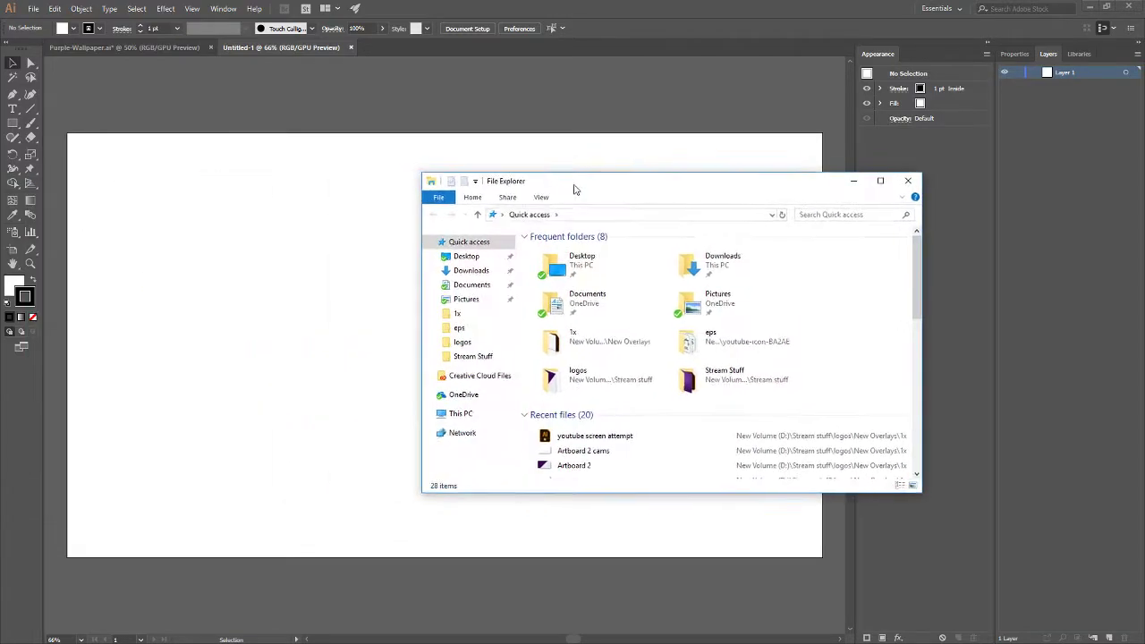
{"action": "left_click_drag", "start_coordinate": [567, 186], "coordinate": [790, 204]}
{"action": "double_click", "coordinate": [786, 395]}
{"action": "scroll", "coordinate": [894, 367], "scroll_direction": "down", "scroll_amount": 10}
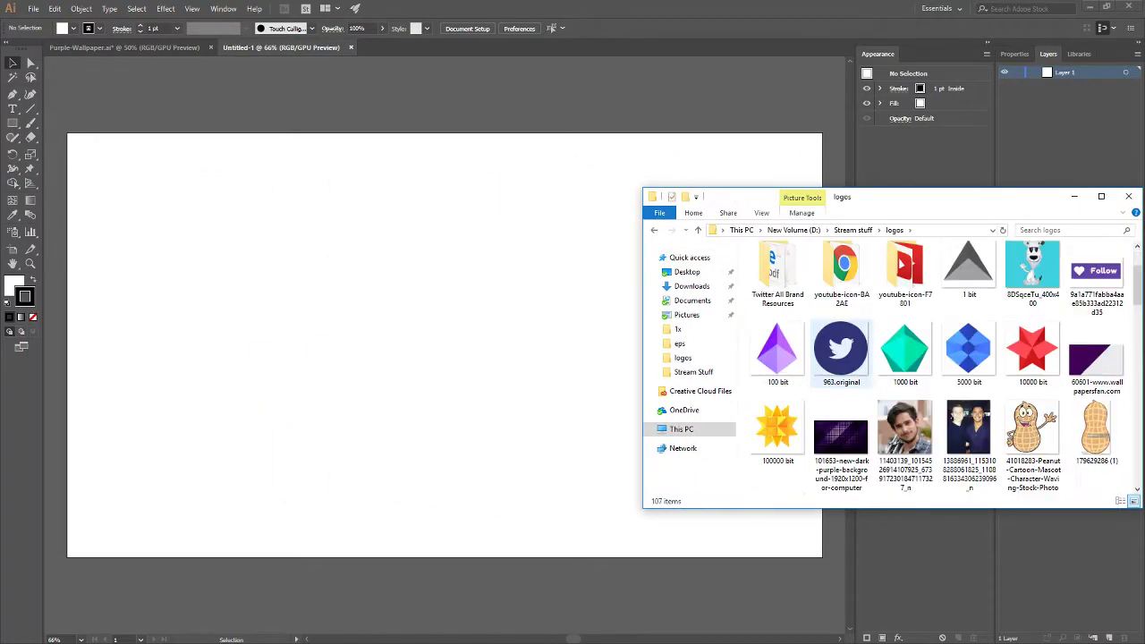
{"action": "scroll", "coordinate": [903, 375], "scroll_direction": "down", "scroll_amount": 1}
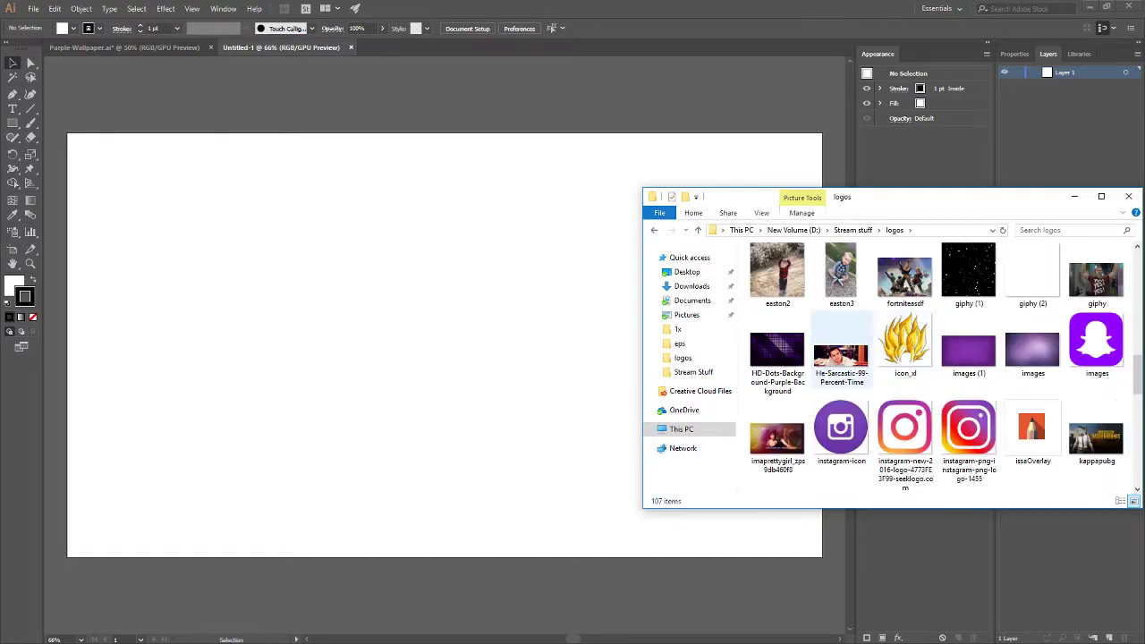
Step: Try the HD-Dots-Background-Purple-Background image on the artboard and delete it again
{"action": "left_click_drag", "start_coordinate": [777, 353], "coordinate": [371, 305]}
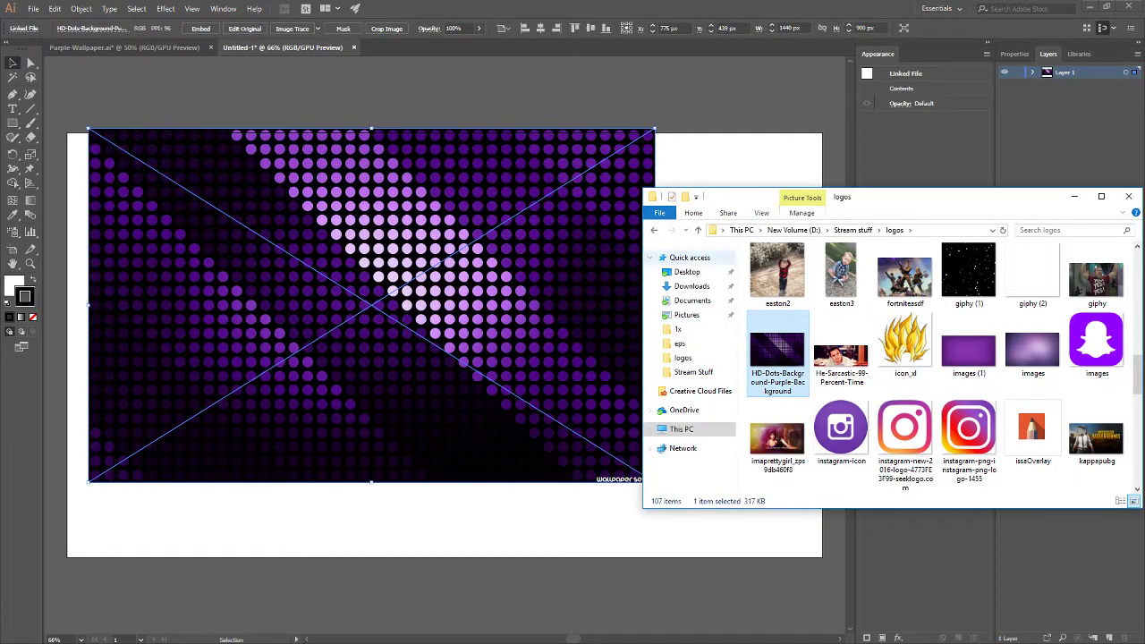
{"action": "left_click_drag", "start_coordinate": [995, 205], "coordinate": [994, 201]}
{"action": "left_click", "coordinate": [1074, 192]}
{"action": "key", "text": "Delete"}
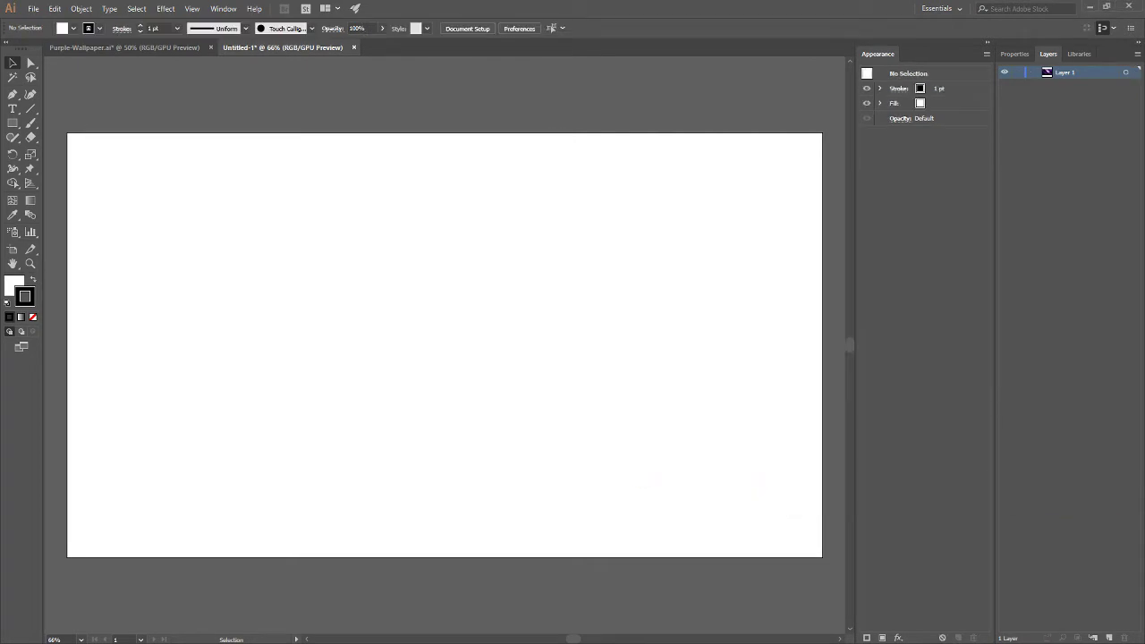
Step: Look through the logos folder for a larger background and preview 101653-new-dark-purple-background-1920x1200-for-computer
{"action": "key", "text": "alt+Tab"}
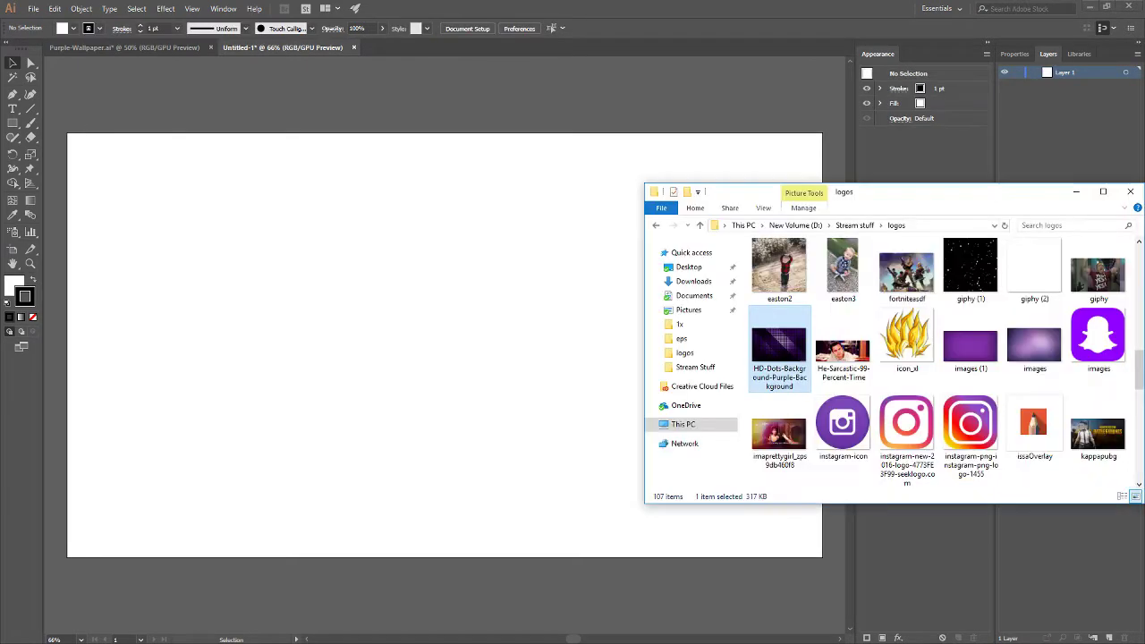
{"action": "scroll", "coordinate": [954, 312], "scroll_direction": "down", "scroll_amount": 2}
{"action": "scroll", "coordinate": [970, 322], "scroll_direction": "down", "scroll_amount": 2}
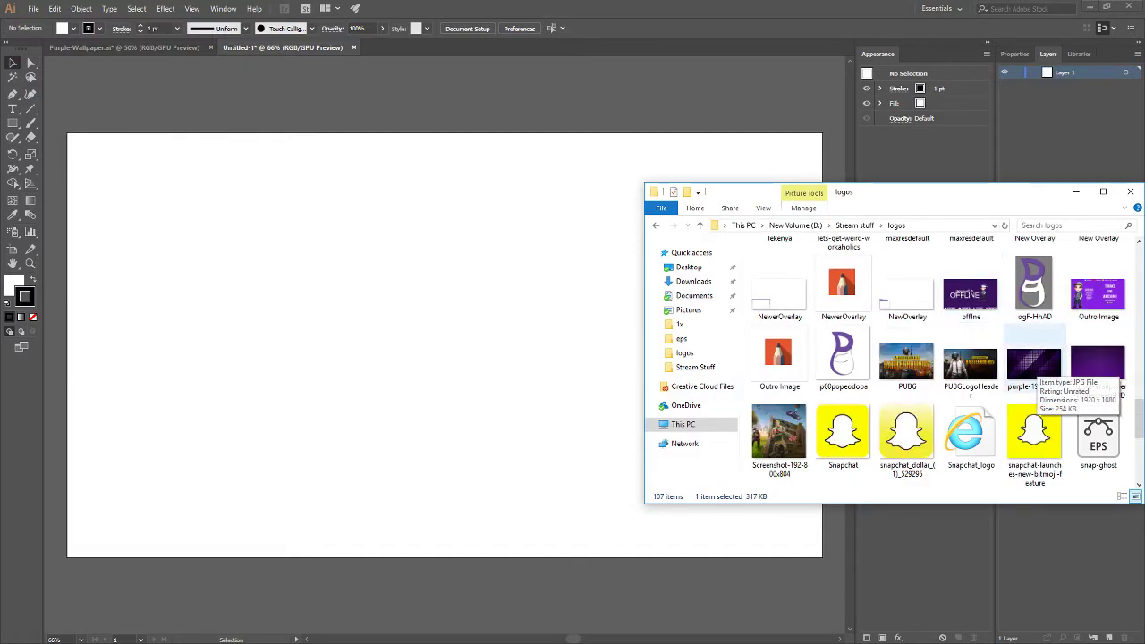
{"action": "scroll", "coordinate": [1028, 362], "scroll_direction": "down", "scroll_amount": 3}
{"action": "scroll", "coordinate": [986, 394], "scroll_direction": "up", "scroll_amount": 3}
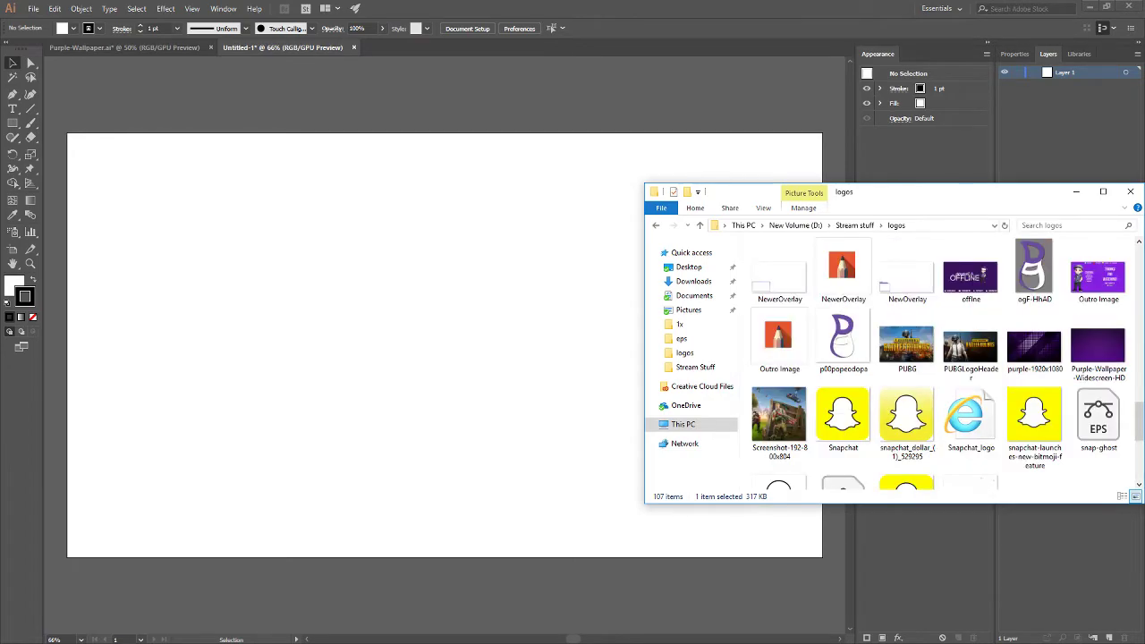
{"action": "scroll", "coordinate": [986, 394], "scroll_direction": "up", "scroll_amount": 2}
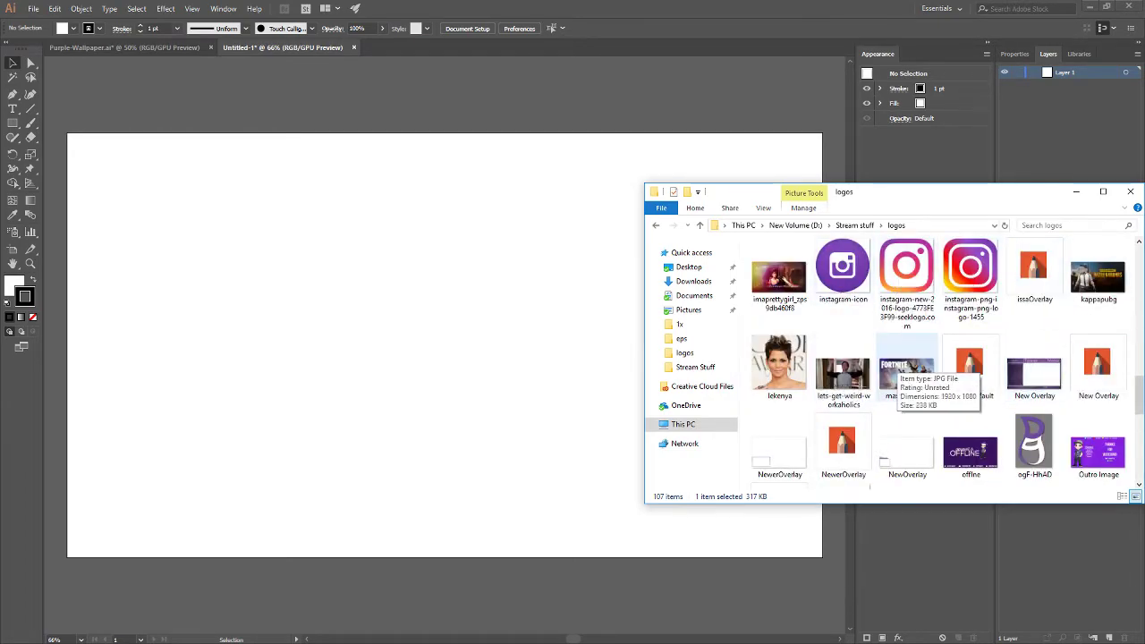
{"action": "scroll", "coordinate": [897, 371], "scroll_direction": "up", "scroll_amount": 1}
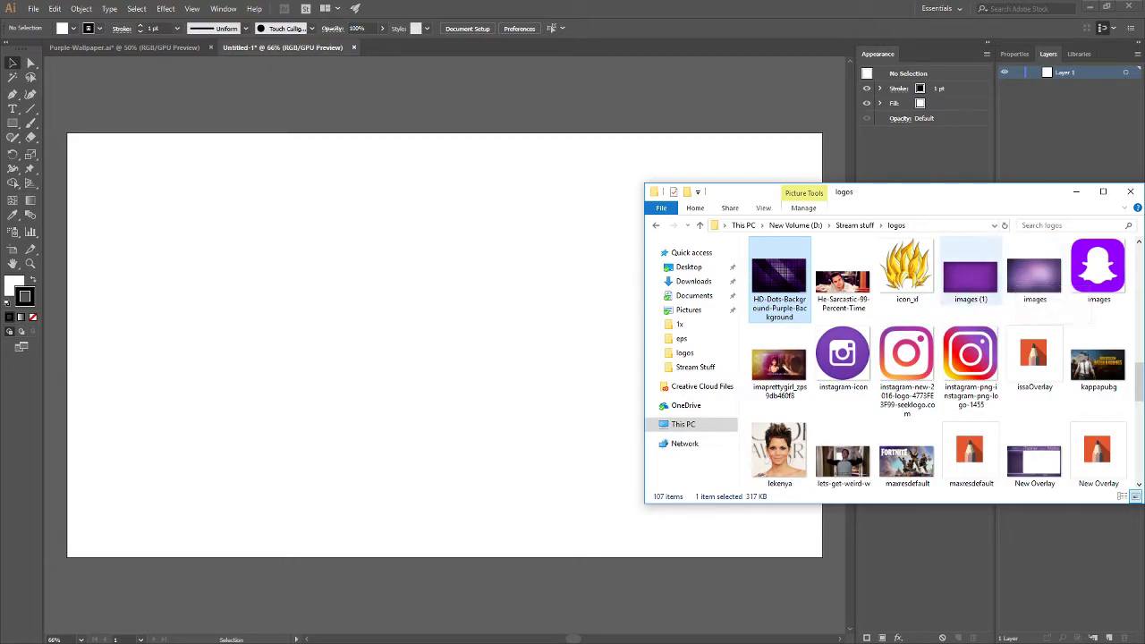
{"action": "scroll", "coordinate": [894, 358], "scroll_direction": "up", "scroll_amount": 5}
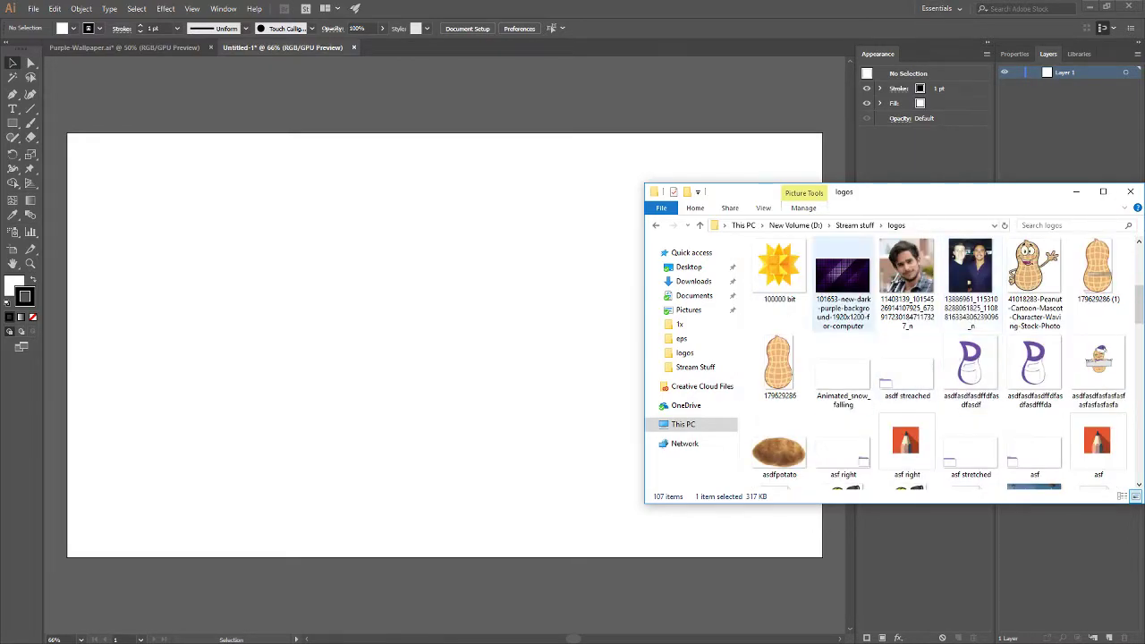
{"action": "double_click", "coordinate": [841, 286]}
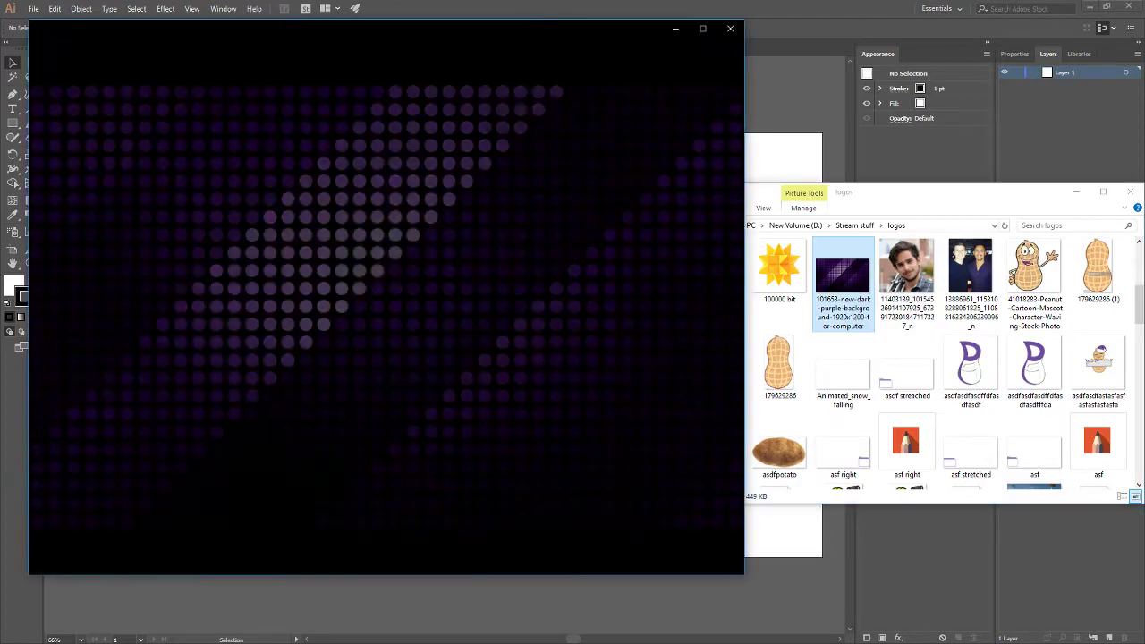
{"action": "left_click", "coordinate": [730, 28]}
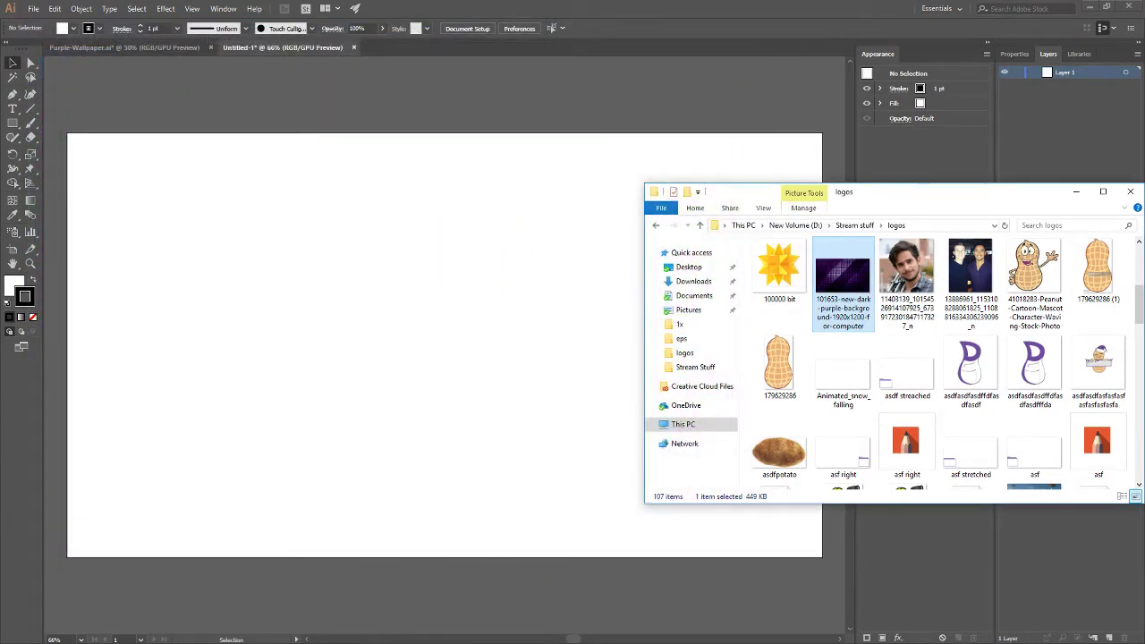
Step: Place the 101653-new-dark-purple-background-1920x1200-for-computer image in the document and center it over the artboard
{"action": "left_click_drag", "start_coordinate": [841, 277], "coordinate": [429, 274]}
{"action": "left_click", "coordinate": [1129, 192]}
{"action": "left_click_drag", "start_coordinate": [452, 214], "coordinate": [485, 321]}
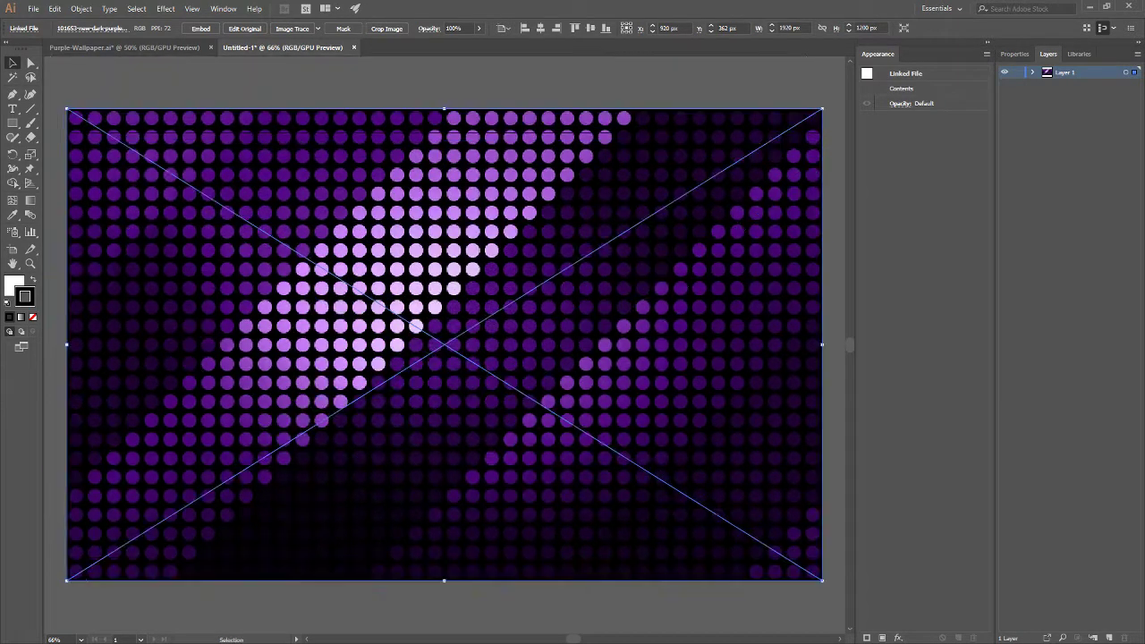
{"action": "key", "text": "ctrl+shift+a"}
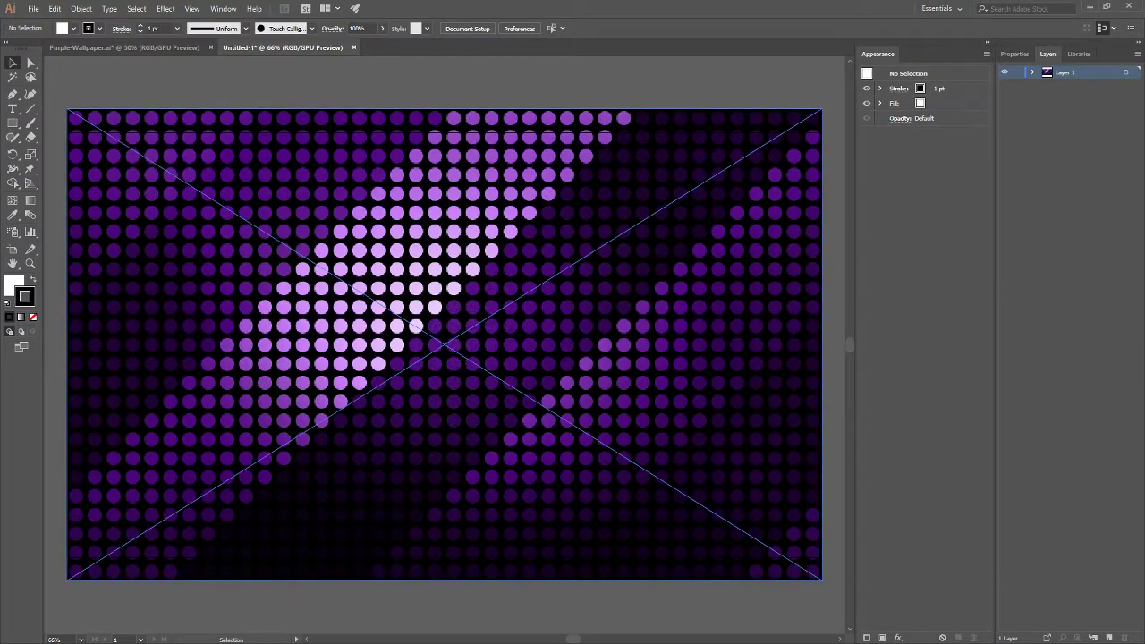
{"action": "left_click", "coordinate": [329, 413]}
{"action": "key", "text": "Return"}
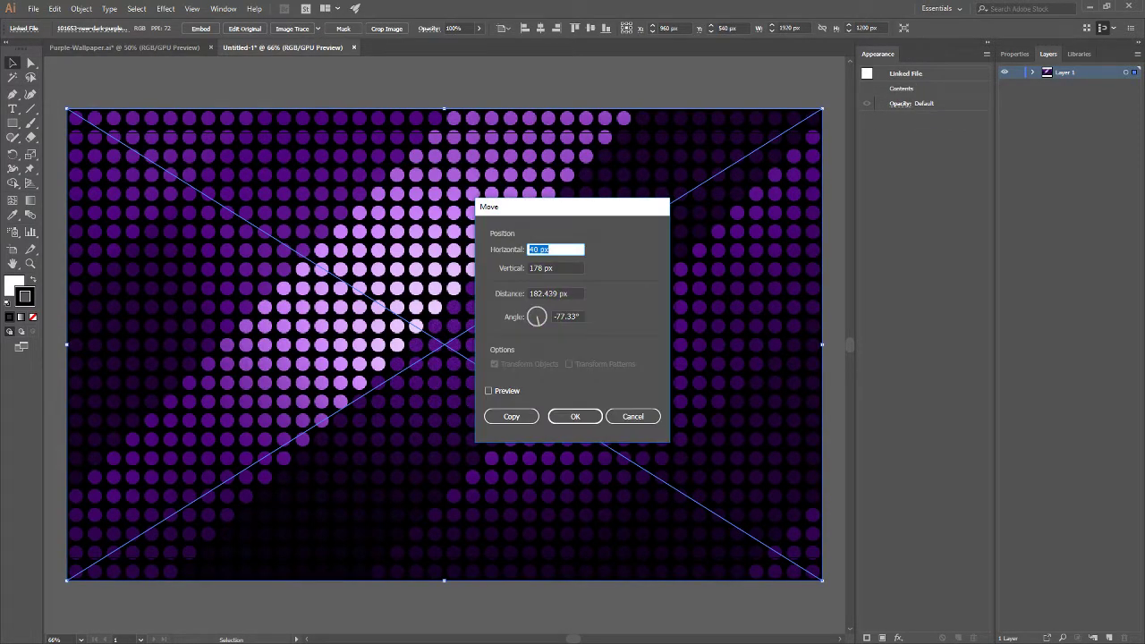
{"action": "left_click", "coordinate": [633, 415]}
Step: Lock Layer 1 containing the background image
{"action": "left_click", "coordinate": [1016, 73]}
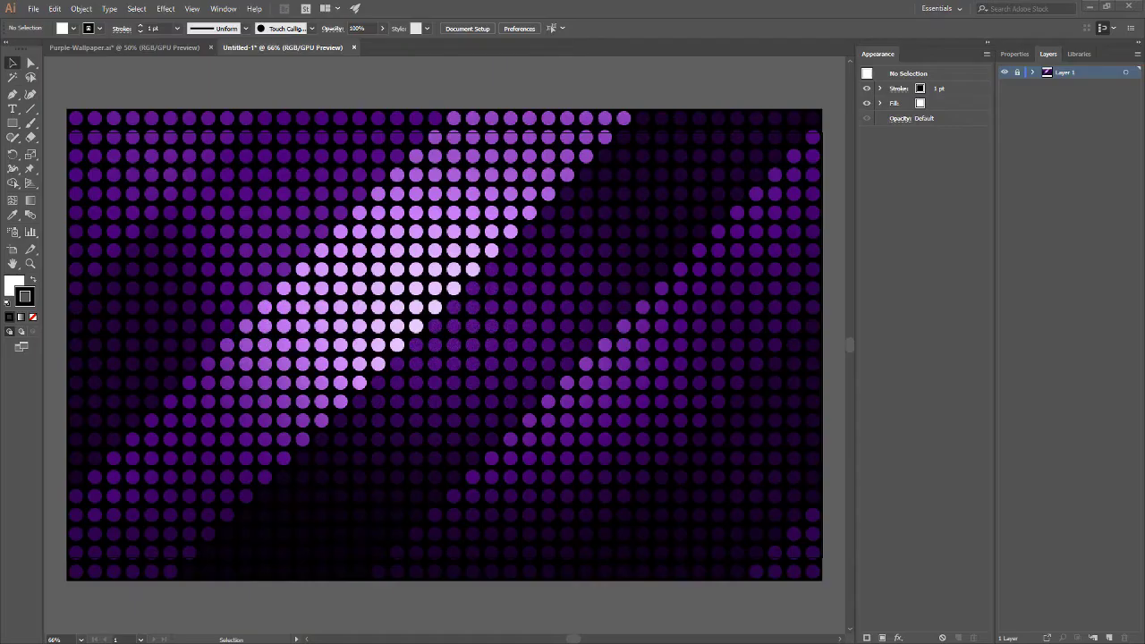
{"action": "left_click", "coordinate": [1005, 113]}
{"action": "left_click", "coordinate": [1016, 74]}
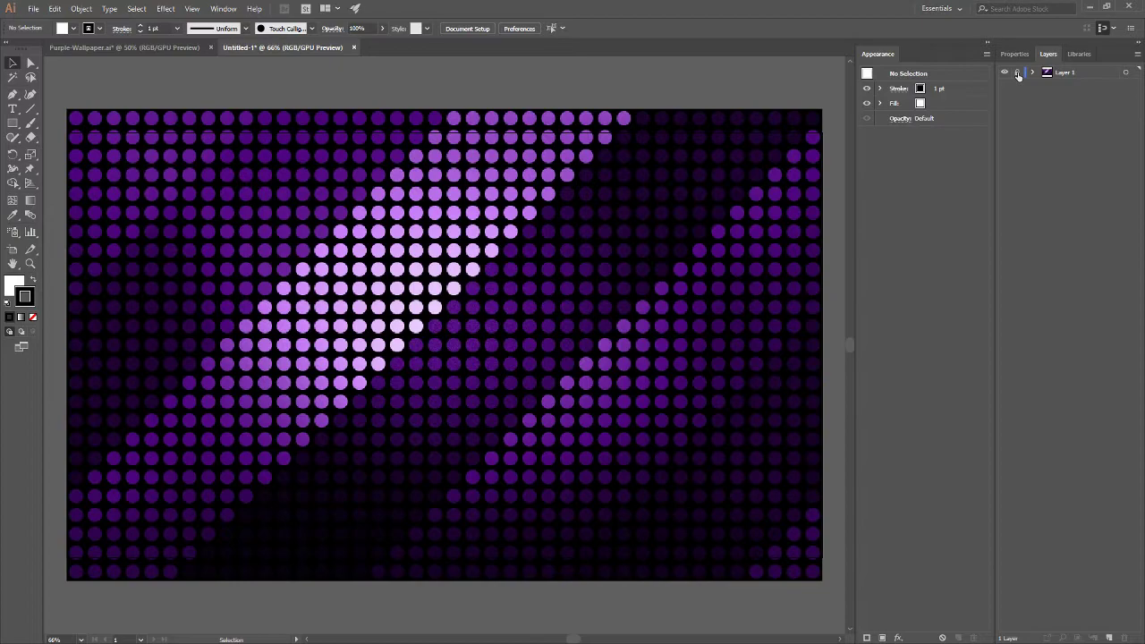
{"action": "left_click", "coordinate": [1016, 74]}
Step: Add a new layer above Layer 1 and draw a rectangle about 914 × 639 px on it, over the artboard's upper-left area
{"action": "left_click", "coordinate": [12, 123]}
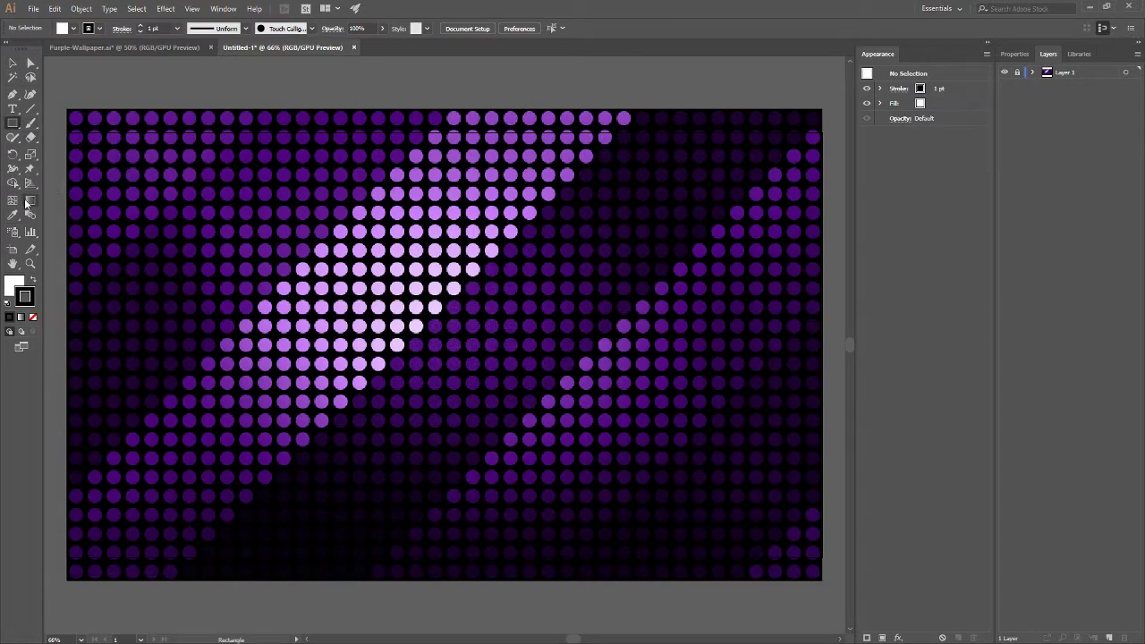
{"action": "left_click", "coordinate": [13, 124]}
{"action": "left_click", "coordinate": [1110, 637]}
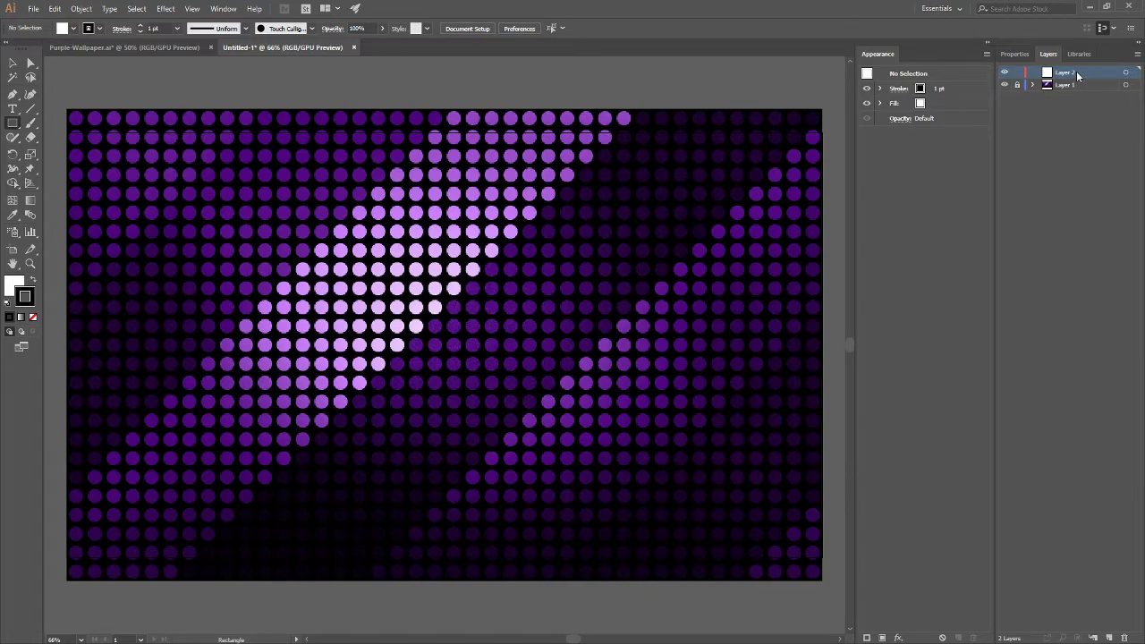
{"action": "left_click", "coordinate": [1068, 85]}
{"action": "left_click", "coordinate": [1068, 76]}
{"action": "left_click_drag", "start_coordinate": [114, 172], "coordinate": [490, 416]}
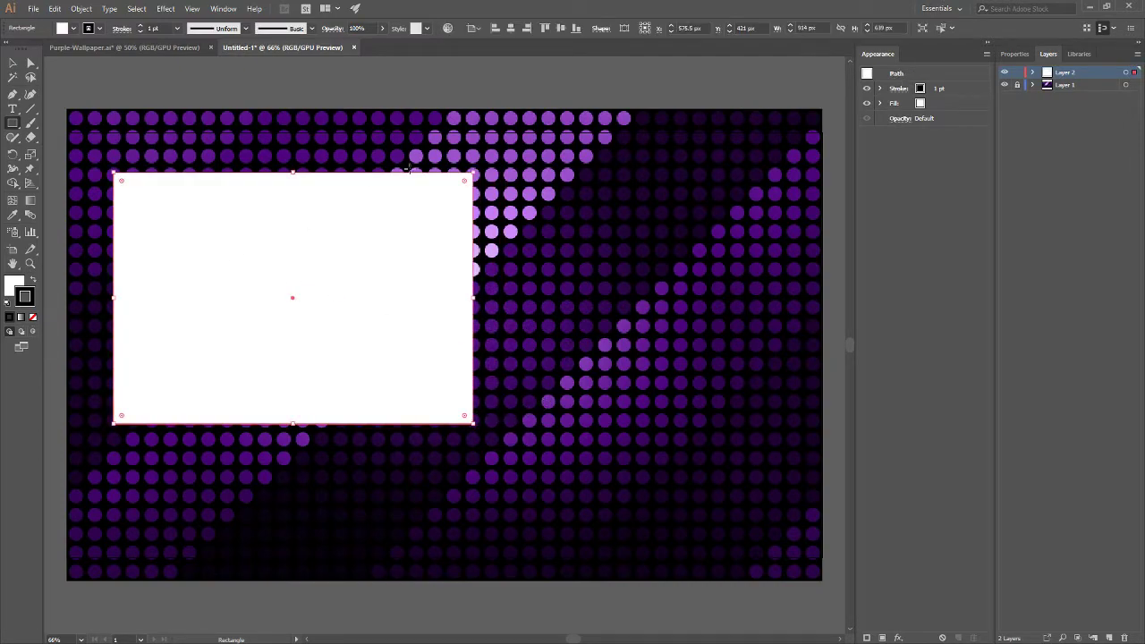
Step: Set the rectangle's X position to 1920 px
{"action": "left_click", "coordinate": [678, 28]}
{"action": "type", "text": "15"}
{"action": "key", "text": "Return"}
Step: Set the rectangle's width to 1920 px and height to 1080 px, and move it to cover the artboard exactly
{"action": "key", "text": "Tab"}
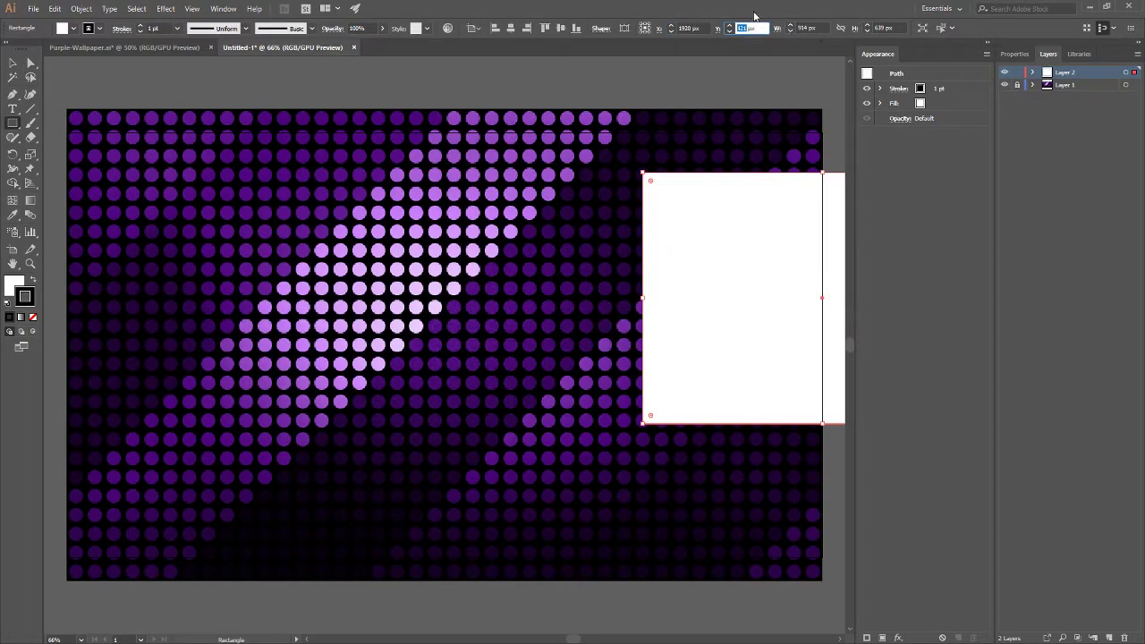
{"action": "key", "text": "Tab"}
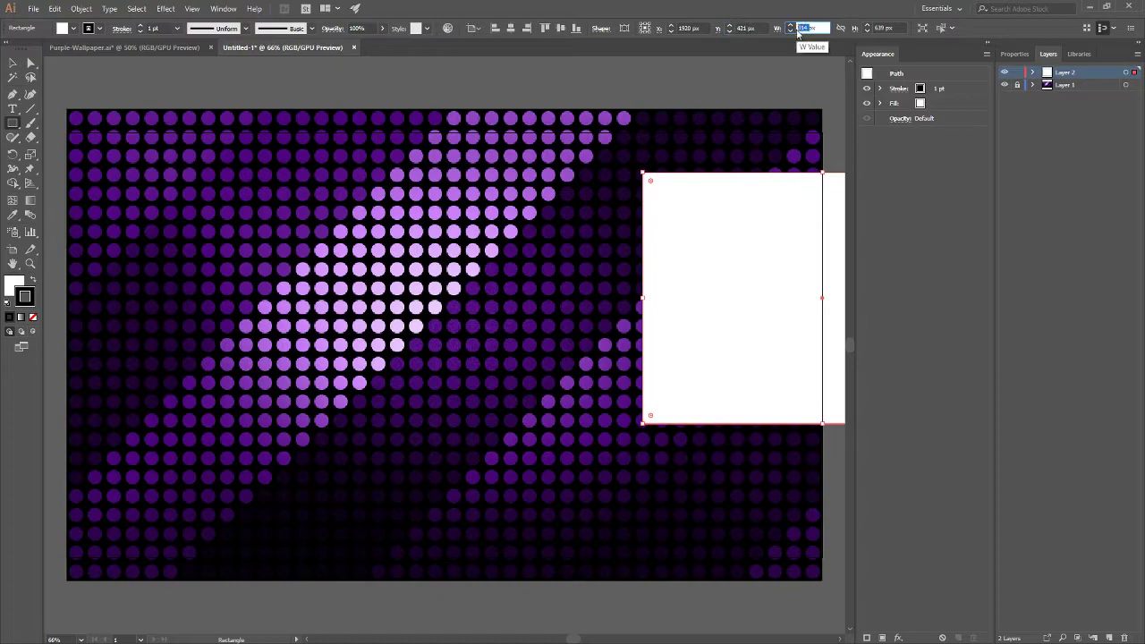
{"action": "type", "text": "1"}
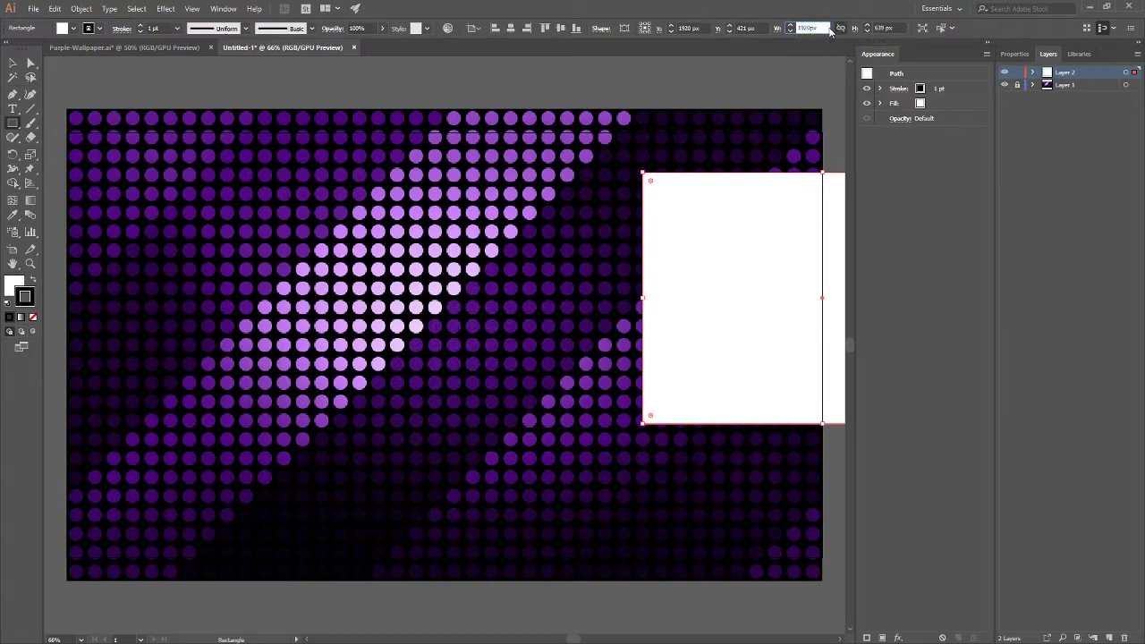
{"action": "left_click", "coordinate": [883, 27]}
{"action": "double_click", "coordinate": [879, 26]}
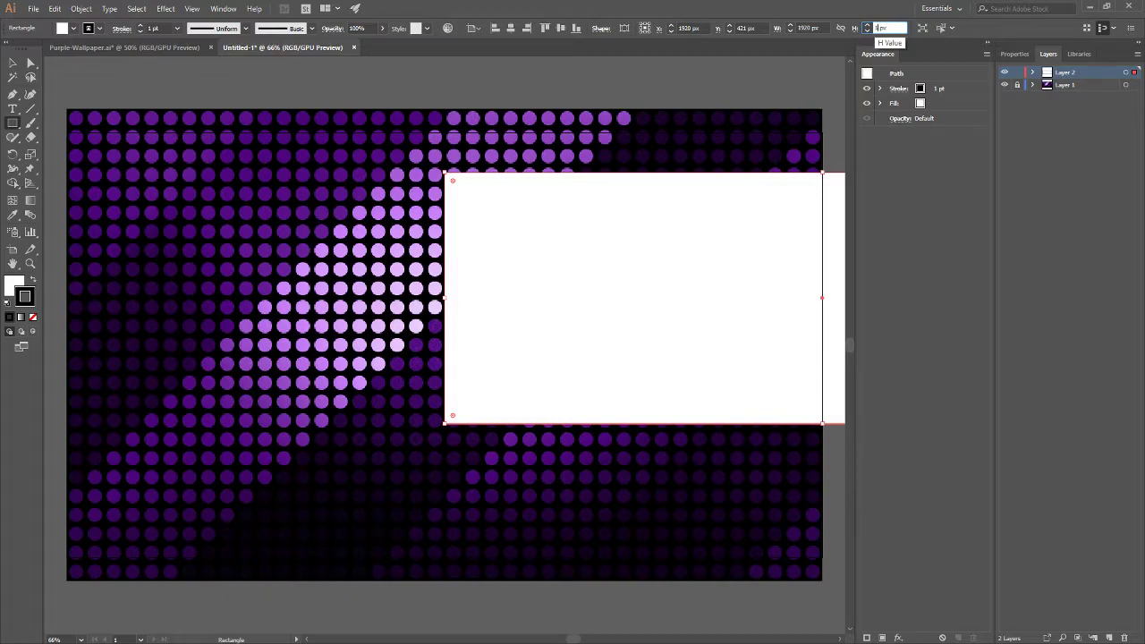
{"action": "left_click", "coordinate": [728, 89]}
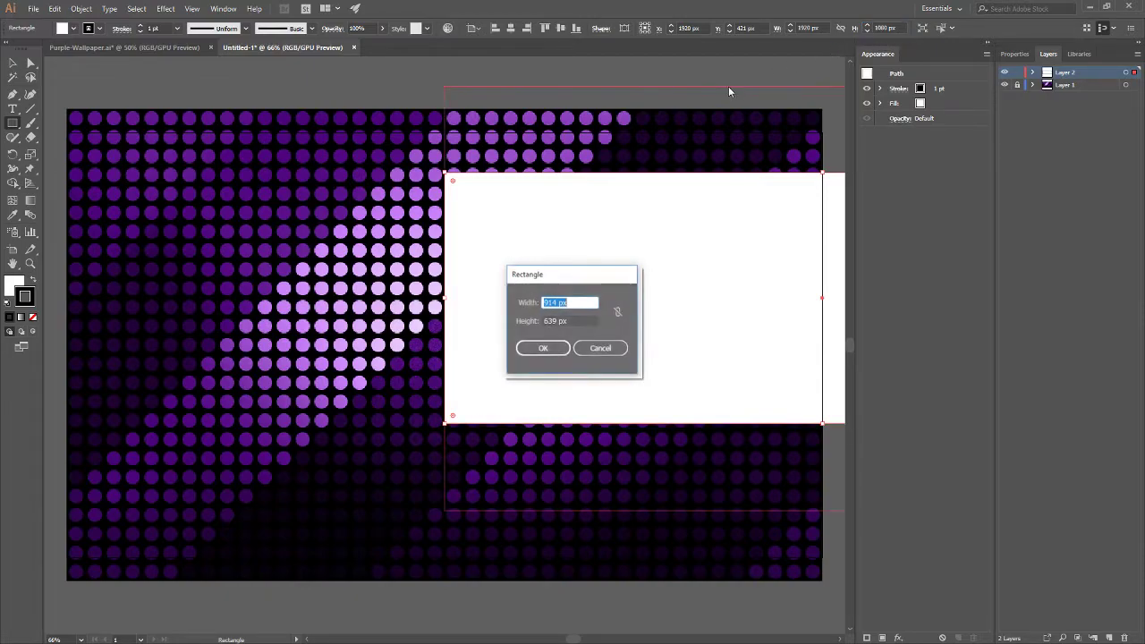
{"action": "left_click", "coordinate": [601, 347]}
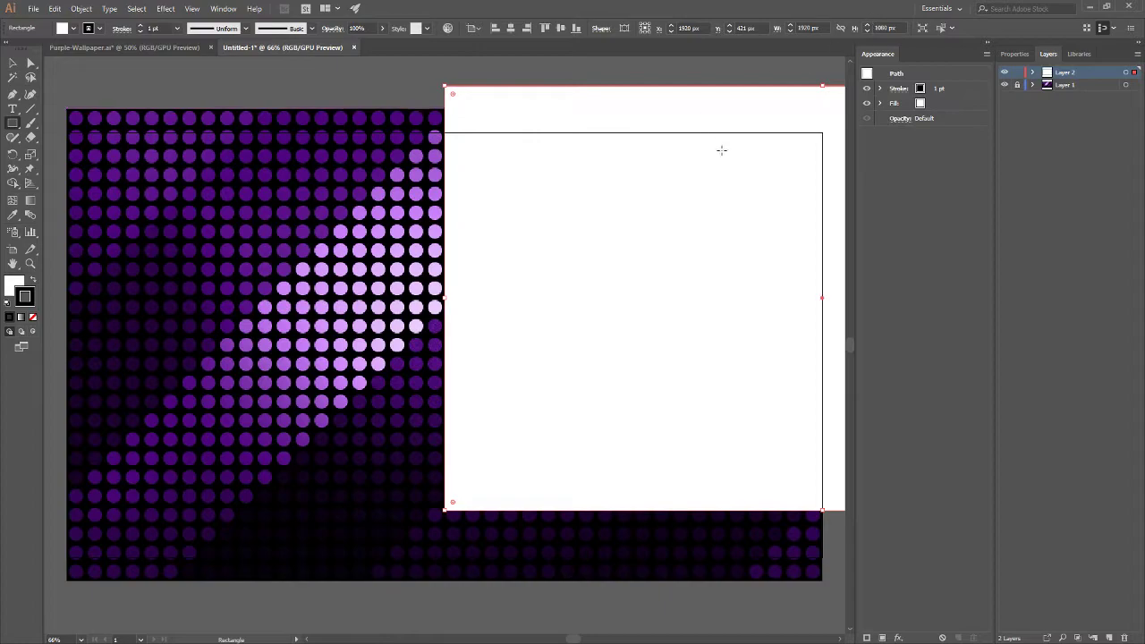
{"action": "key", "text": "v"}
{"action": "left_click_drag", "start_coordinate": [728, 270], "coordinate": [355, 311]}
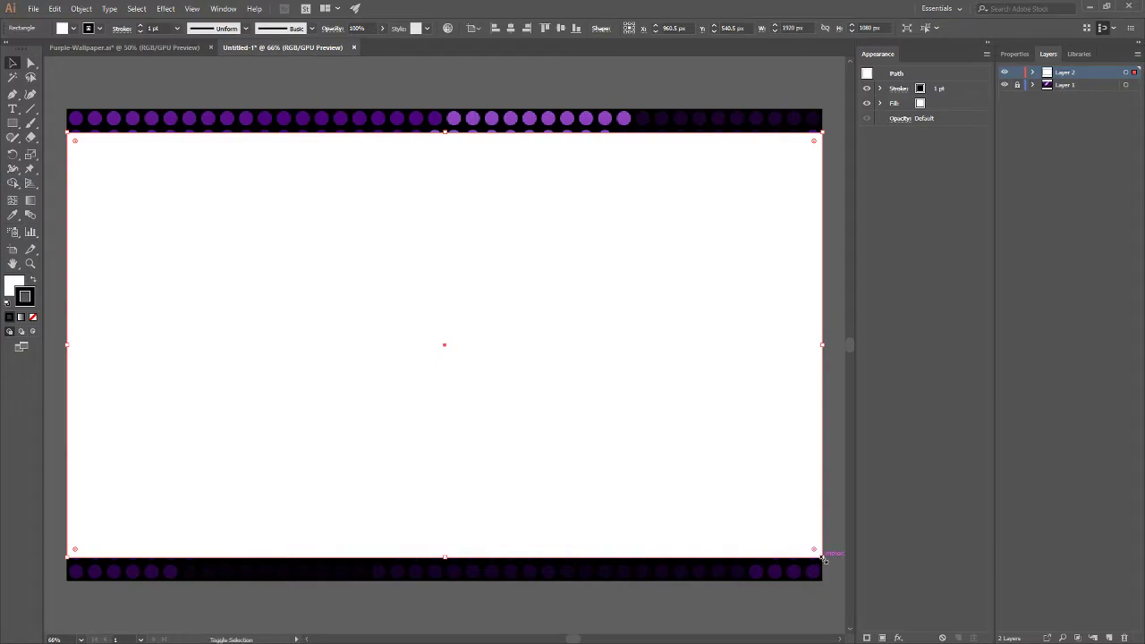
Step: Scale the rectangle down proportionally to about 1233 × 694 px and move it slightly inward from the artboard's upper-left corner
{"action": "left_click_drag", "start_coordinate": [822, 558], "coordinate": [551, 478]}
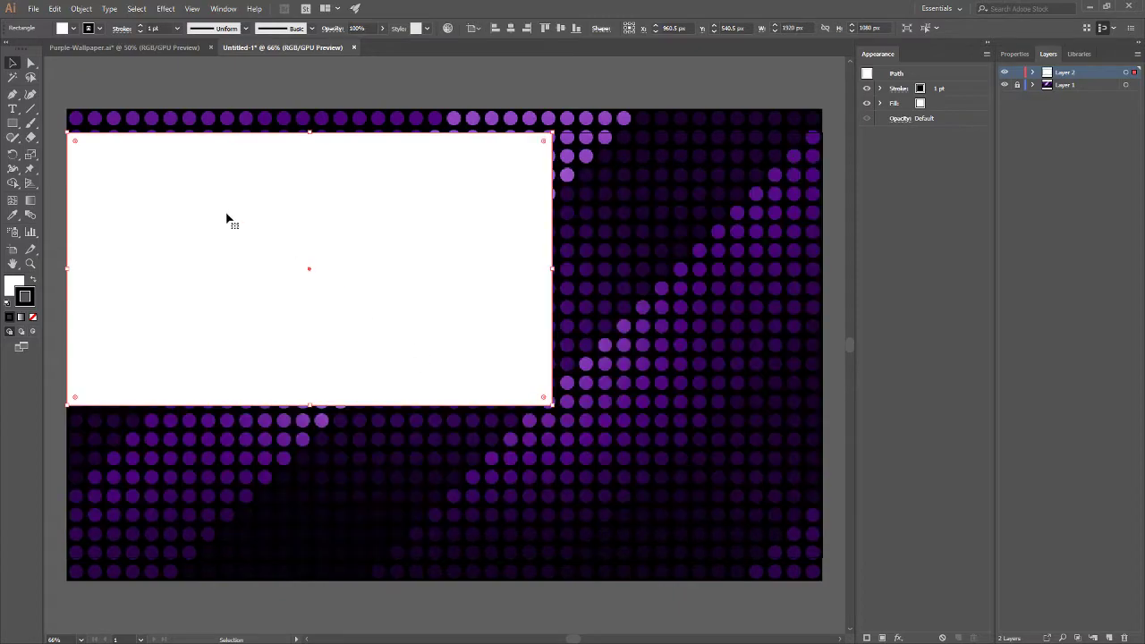
{"action": "left_click", "coordinate": [13, 62]}
{"action": "left_click_drag", "start_coordinate": [251, 222], "coordinate": [260, 257]}
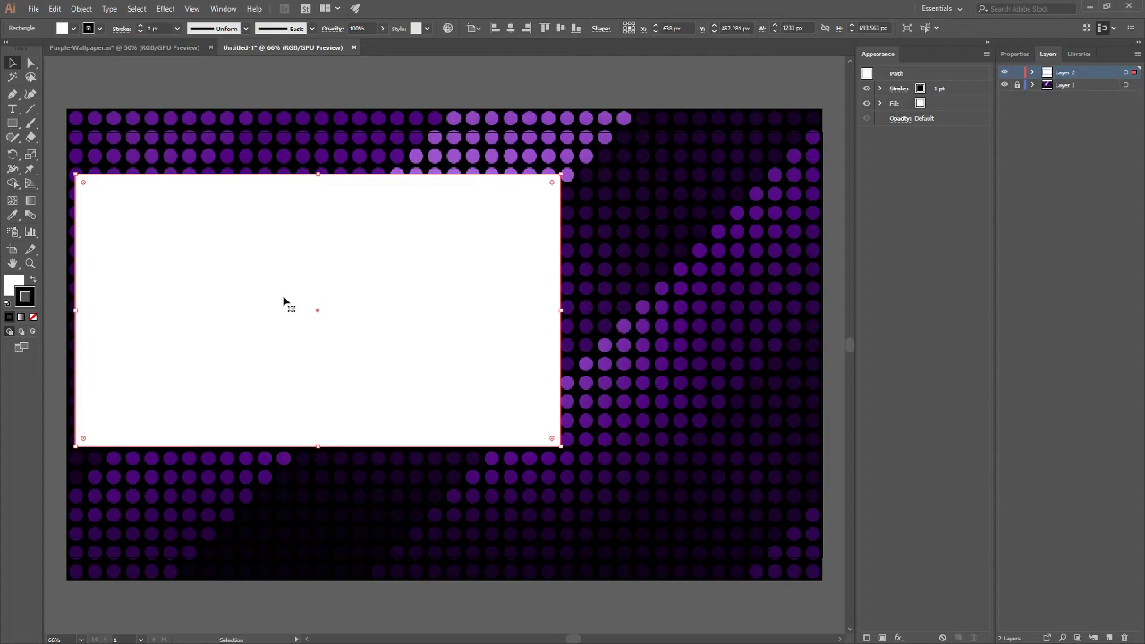
{"action": "left_click", "coordinate": [13, 286]}
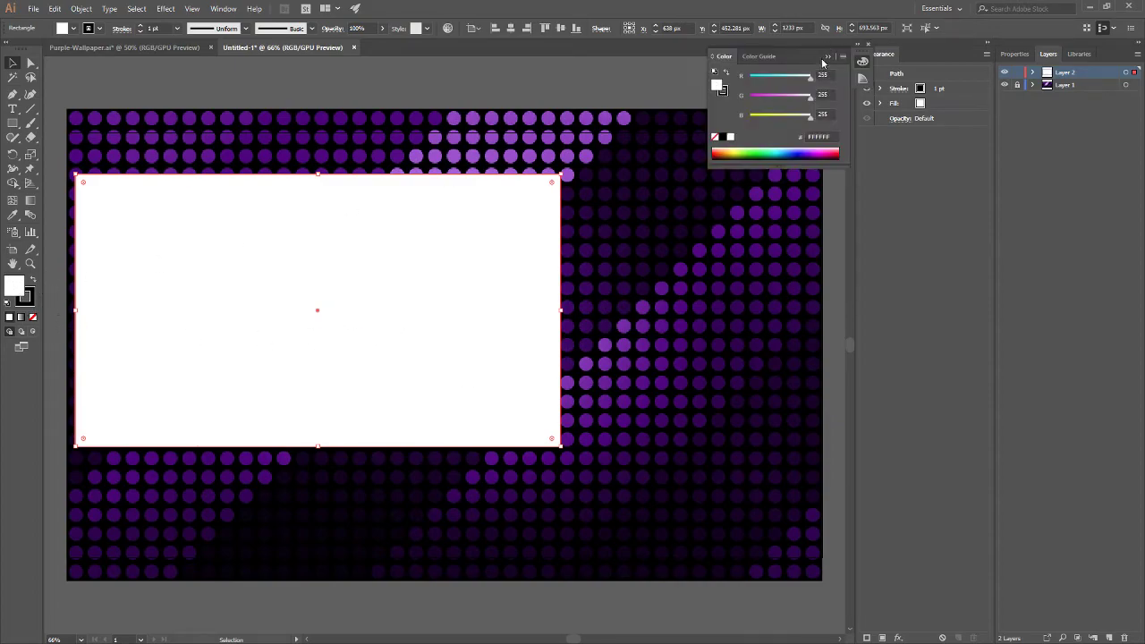
{"action": "left_click", "coordinate": [870, 50]}
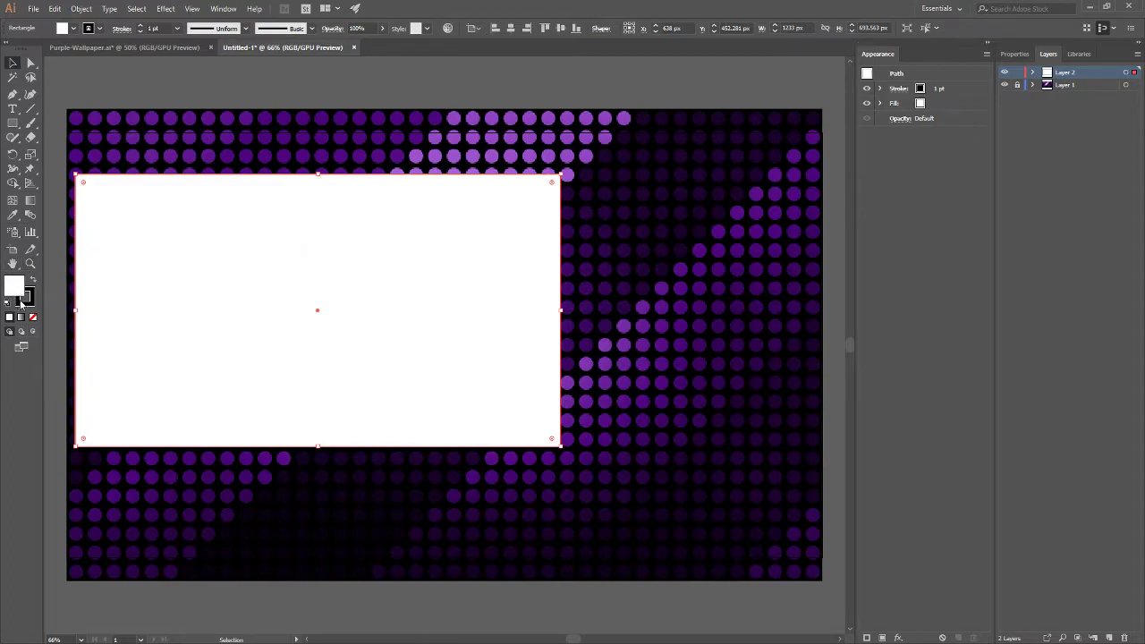
{"action": "left_click", "coordinate": [26, 301]}
{"action": "left_click", "coordinate": [12, 286]}
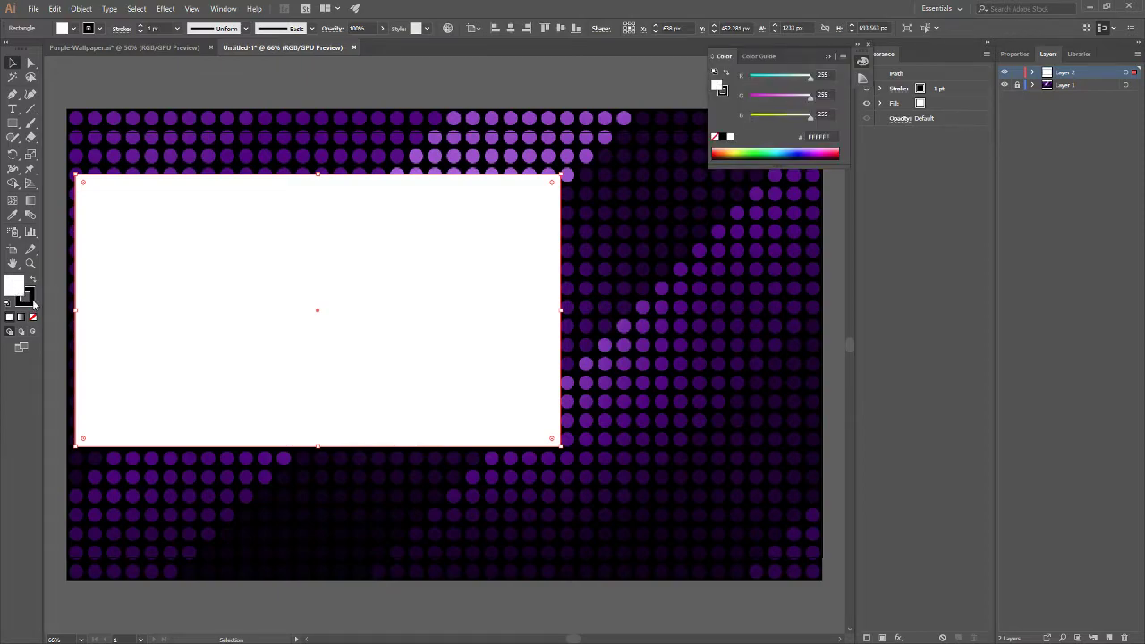
{"action": "left_click", "coordinate": [868, 55]}
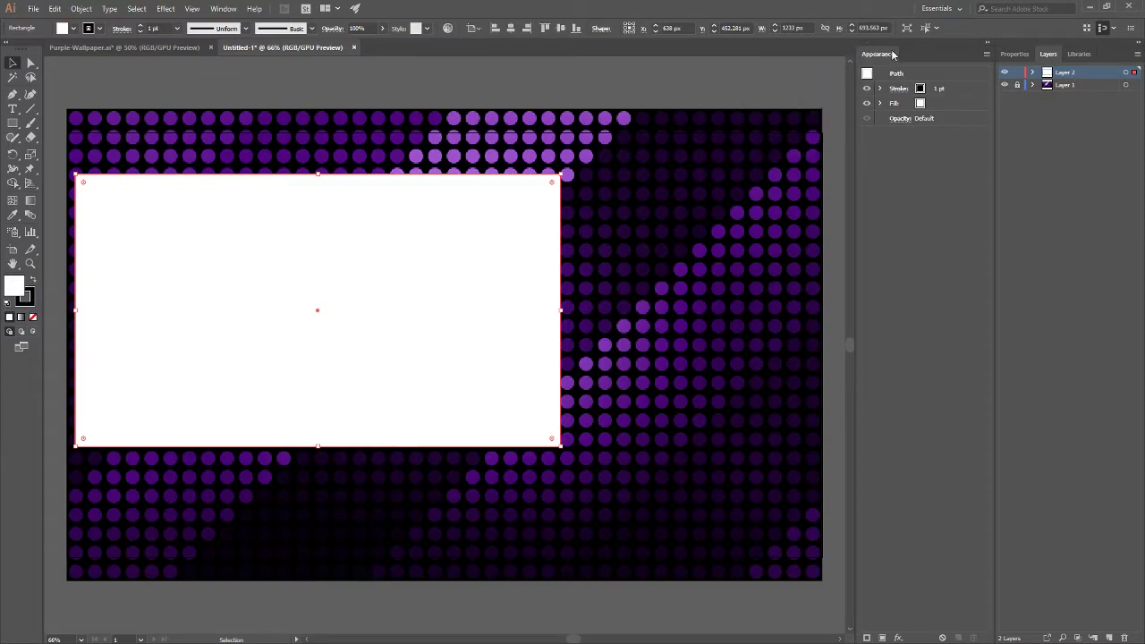
Step: Set the opacity of the rectangle's fill to 0%, leaving its stroke opacity alone
{"action": "left_click", "coordinate": [903, 104]}
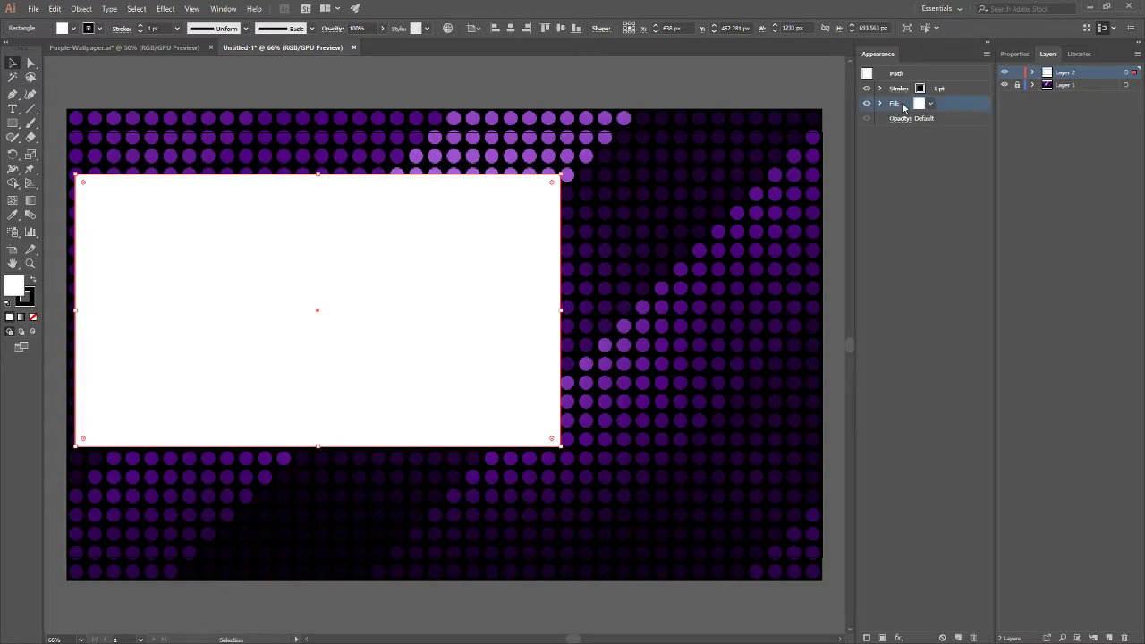
{"action": "left_click", "coordinate": [880, 104]}
{"action": "left_click", "coordinate": [908, 119]}
{"action": "left_click", "coordinate": [912, 121]}
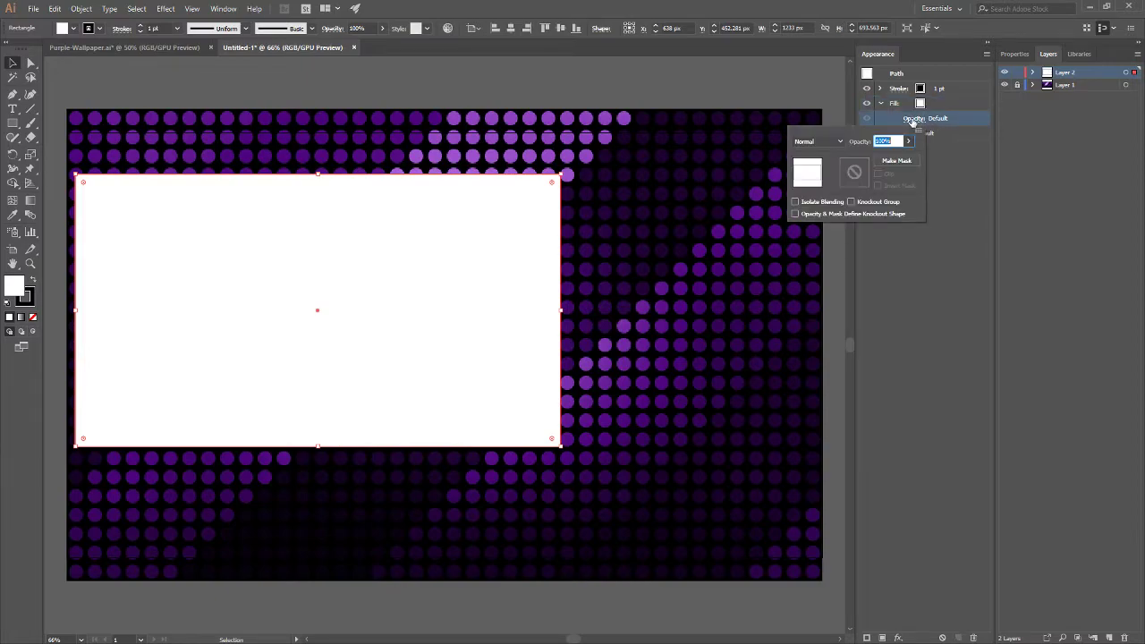
{"action": "left_click", "coordinate": [875, 141]}
{"action": "double_click", "coordinate": [882, 141]}
{"action": "type", "text": "6"}
{"action": "left_click", "coordinate": [946, 168]}
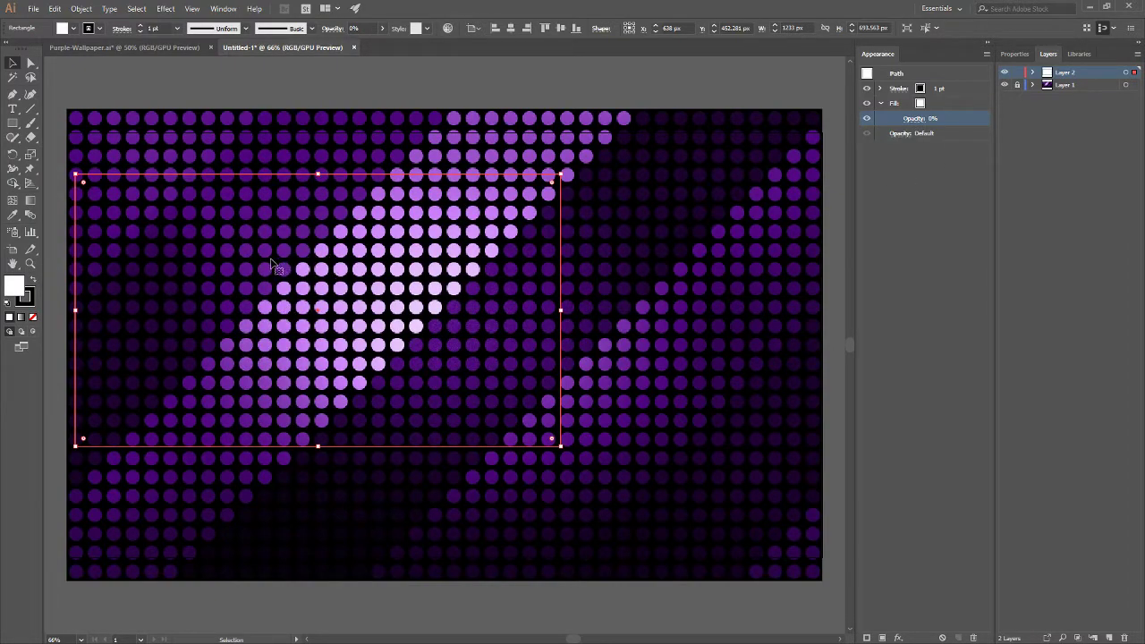
Step: Give the rectangle a white stroke with a weight of 8 pt, and deselect it
{"action": "left_click", "coordinate": [920, 90]}
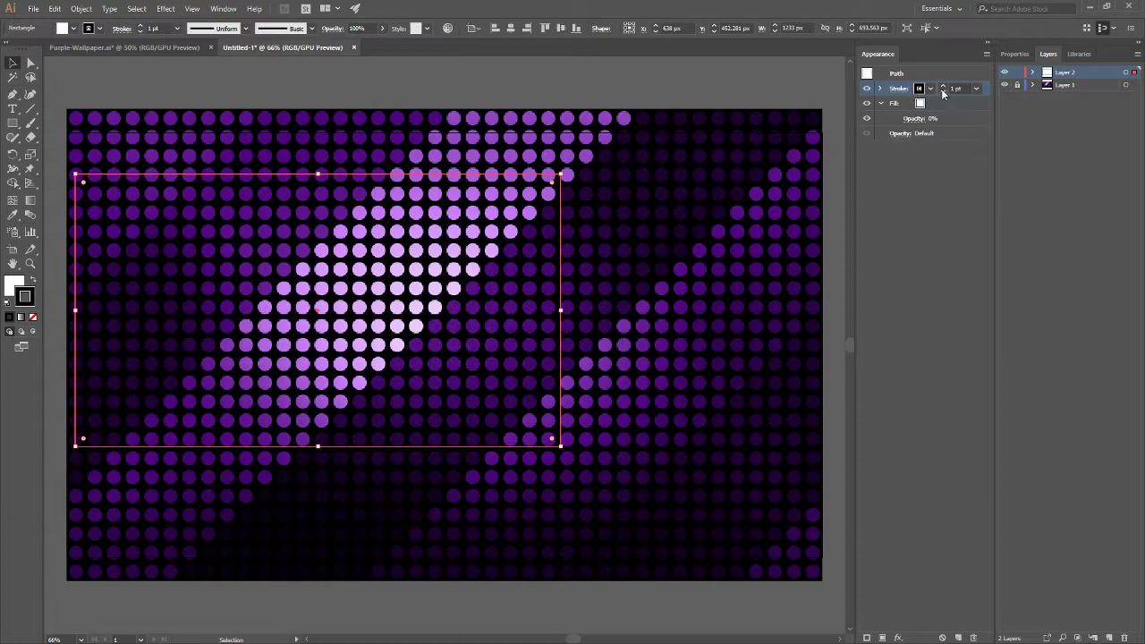
{"action": "left_click", "coordinate": [930, 89]}
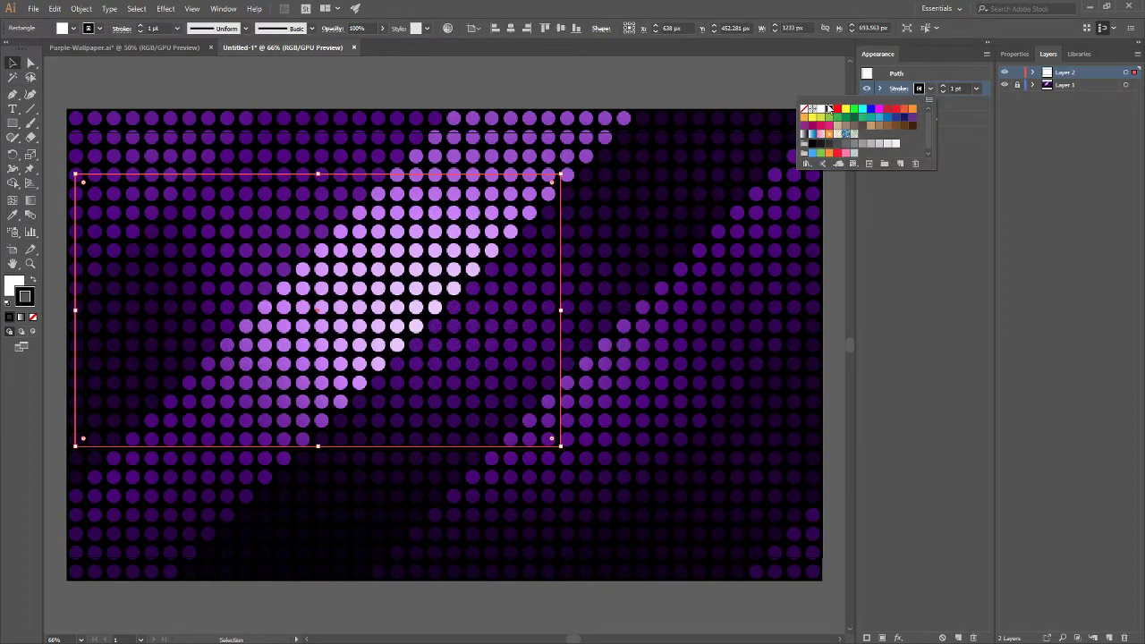
{"action": "left_click", "coordinate": [964, 87]}
{"action": "left_click", "coordinate": [953, 88]}
{"action": "type", "text": "6"}
{"action": "key", "text": "Return"}
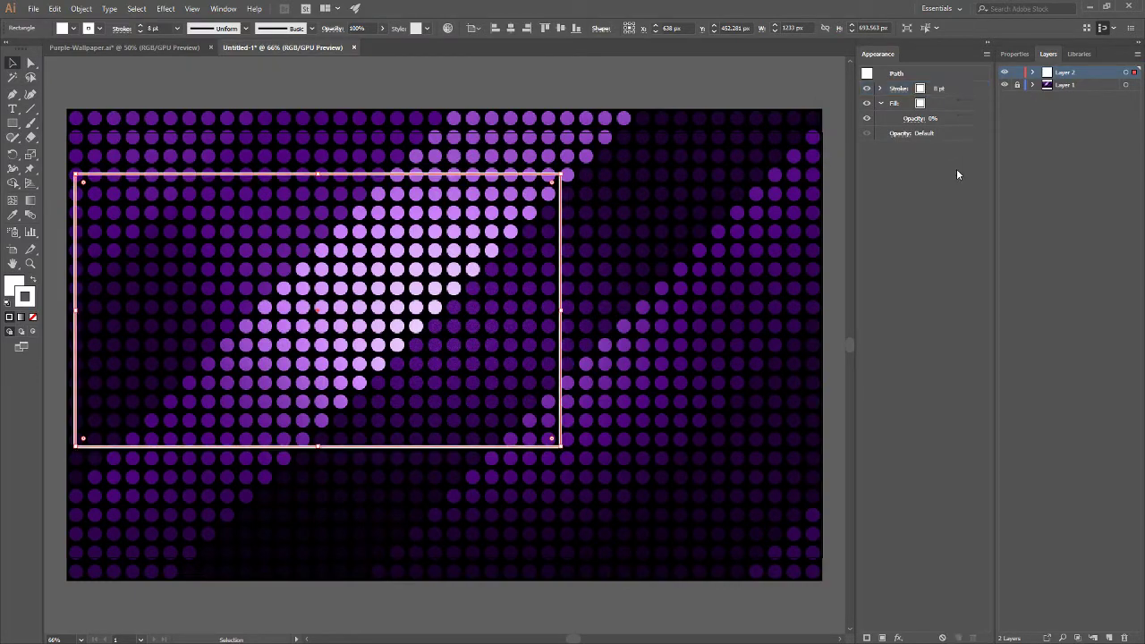
{"action": "left_click", "coordinate": [694, 217]}
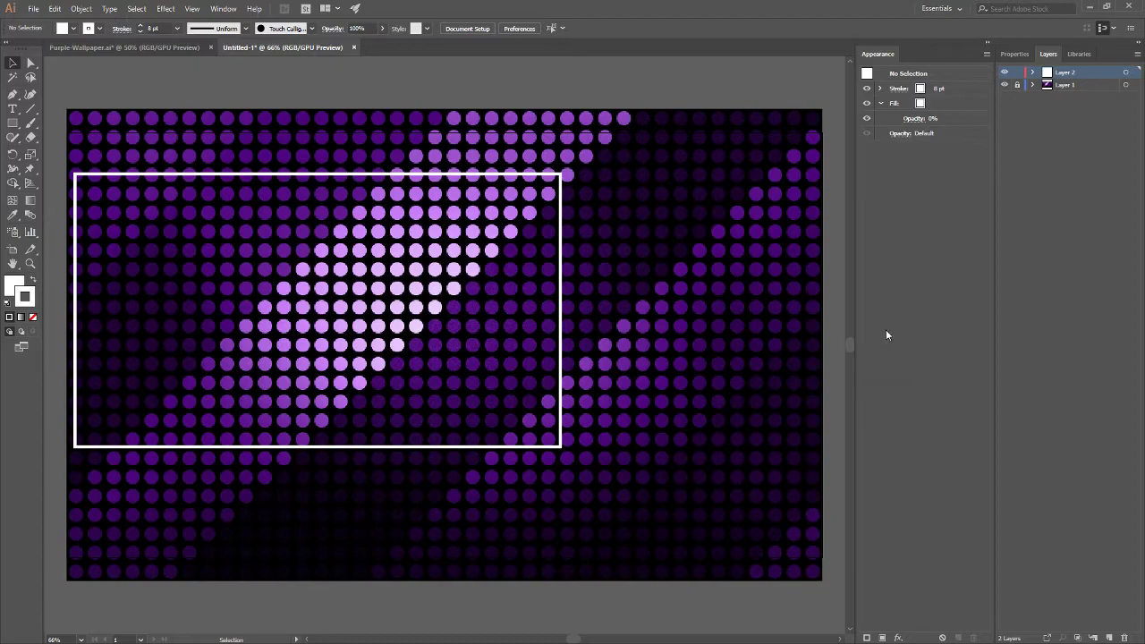
Step: Duplicate the frame, align the copy level with the original near the artboard's right edge, and narrow it to about 540 px
{"action": "scroll", "coordinate": [771, 354], "scroll_direction": "down", "scroll_amount": 1}
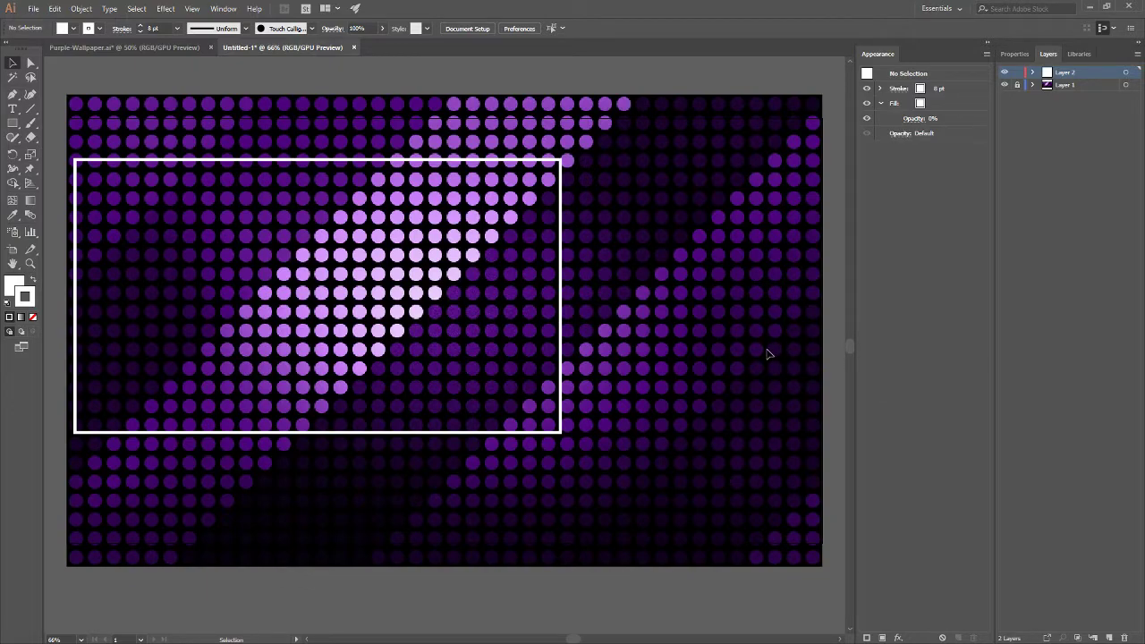
{"action": "left_click", "coordinate": [338, 161]}
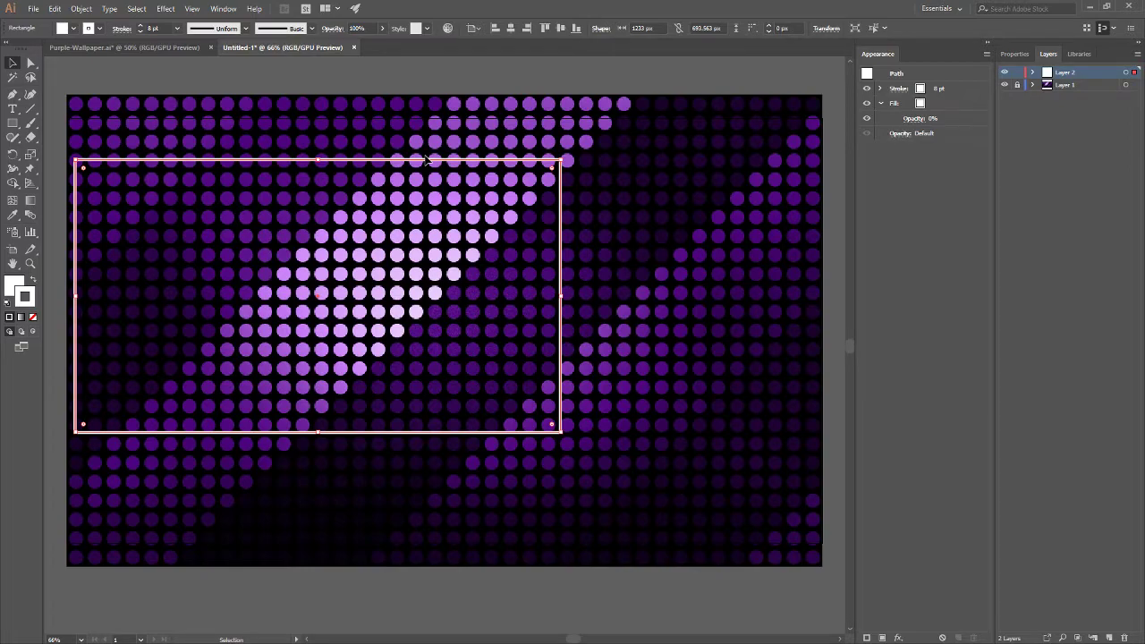
{"action": "key", "text": "ctrl+c"}
{"action": "key", "text": "ctrl+v"}
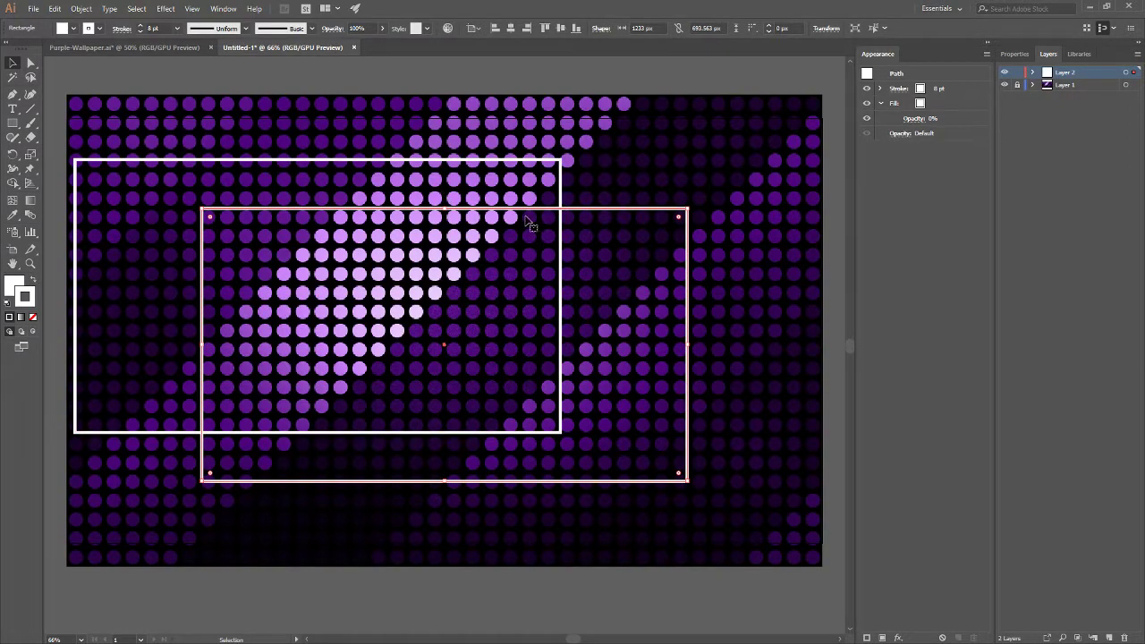
{"action": "left_click_drag", "start_coordinate": [525, 216], "coordinate": [635, 167]}
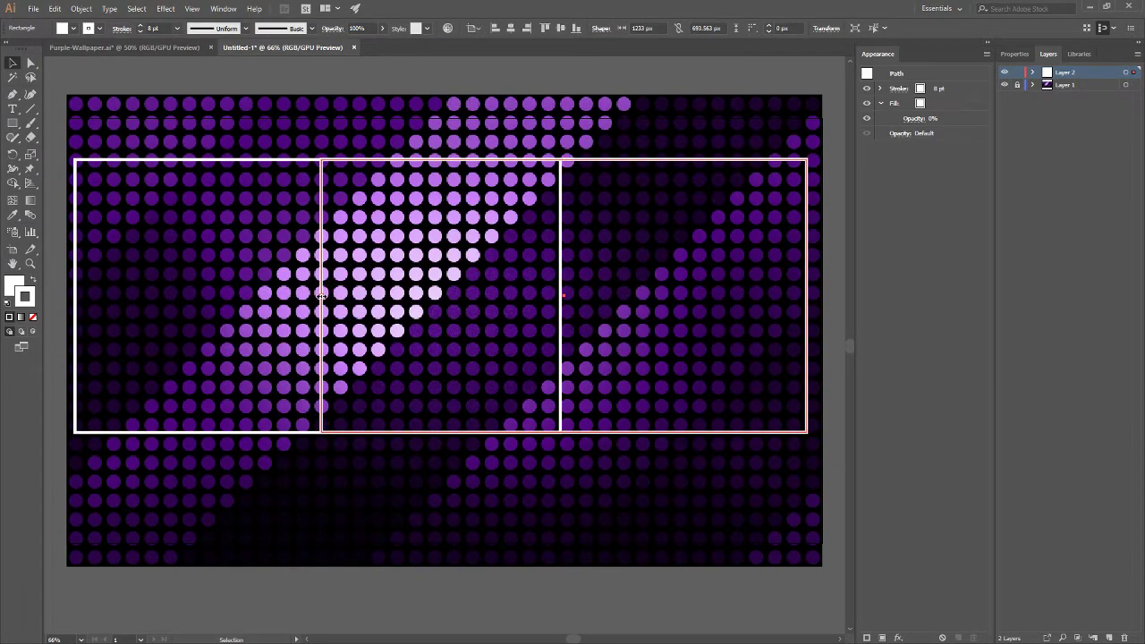
{"action": "left_click_drag", "start_coordinate": [321, 295], "coordinate": [595, 302]}
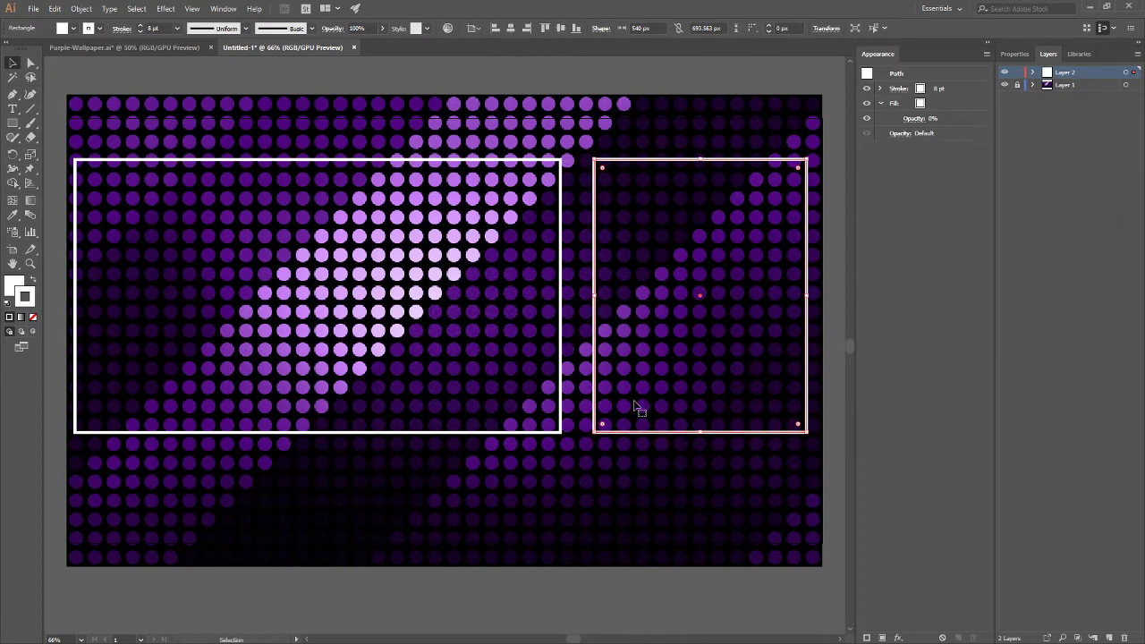
Step: Duplicate the narrow frame and turn the copy into a bar about 53 px high below the large frame, flush with its left edge
{"action": "left_click", "coordinate": [654, 148]}
{"action": "left_click", "coordinate": [679, 244]}
{"action": "key", "text": "ctrl+v"}
{"action": "left_click_drag", "start_coordinate": [432, 217], "coordinate": [166, 275]}
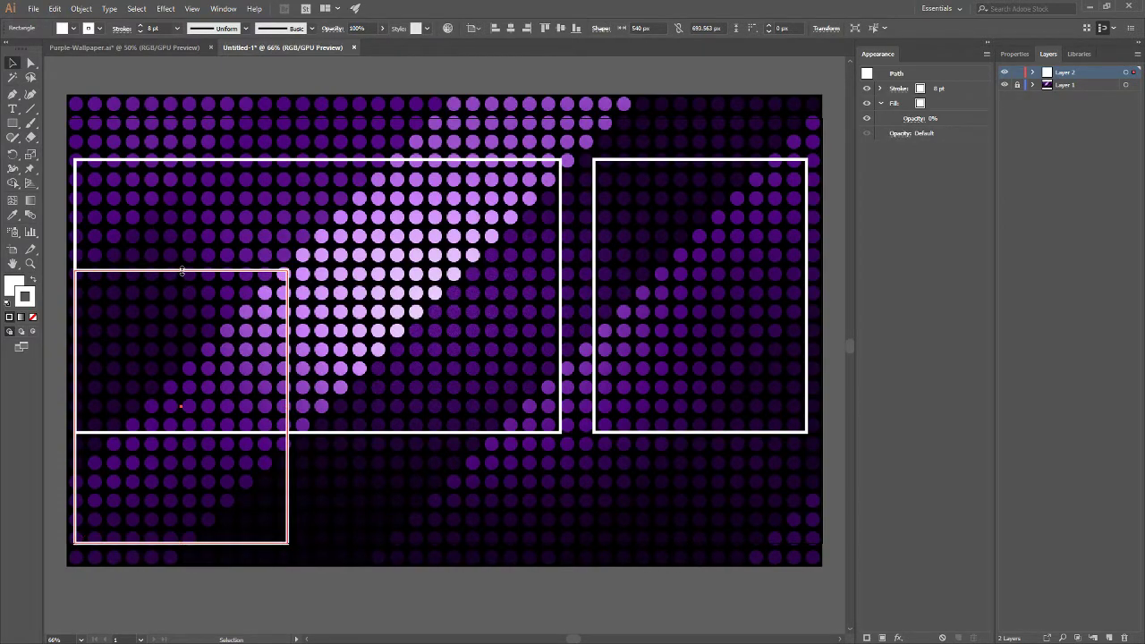
{"action": "left_click_drag", "start_coordinate": [181, 270], "coordinate": [160, 452]}
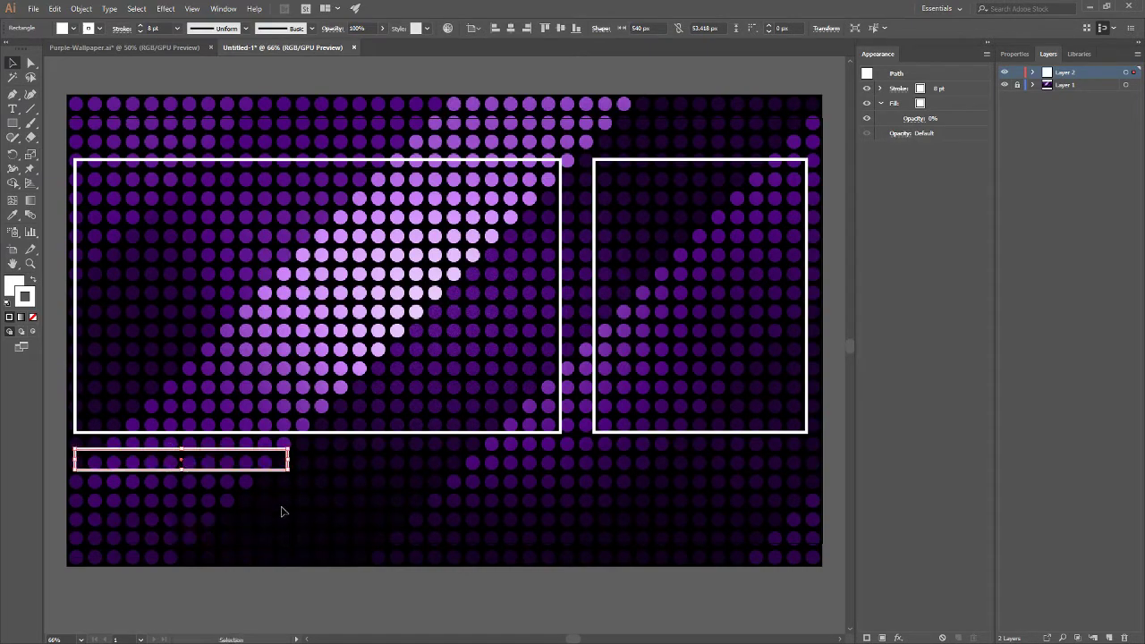
{"action": "left_click", "coordinate": [268, 508]}
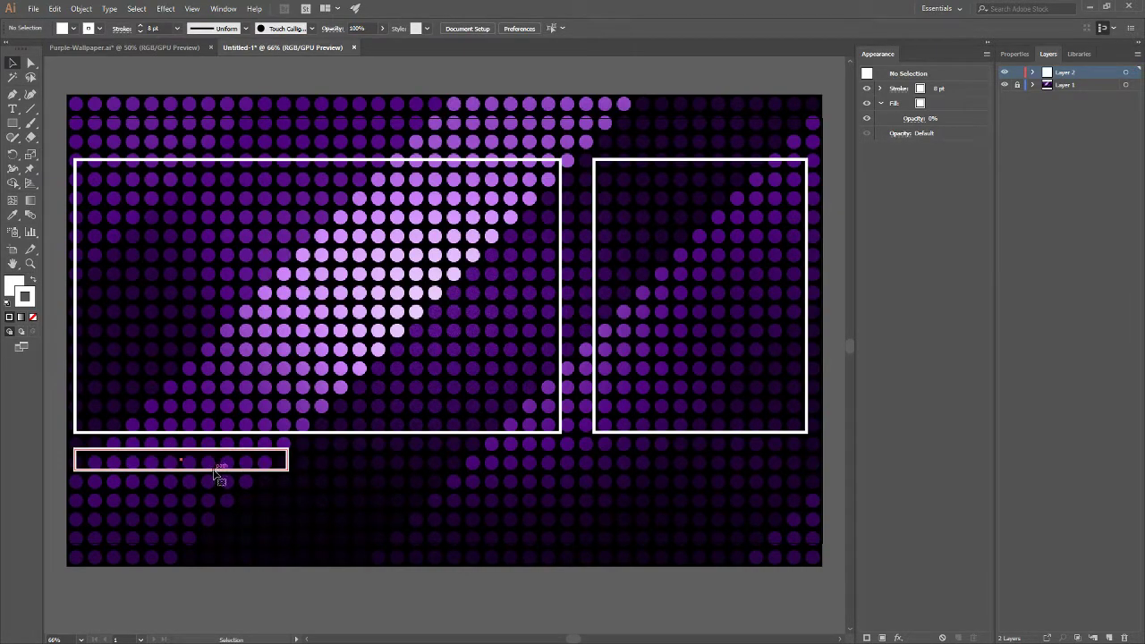
Step: Duplicate the small bar three times and arrange the bars in a two-by-two grid below the large frame
{"action": "left_click", "coordinate": [215, 470]}
{"action": "left_click", "coordinate": [268, 516]}
{"action": "key", "text": "ctrl+v"}
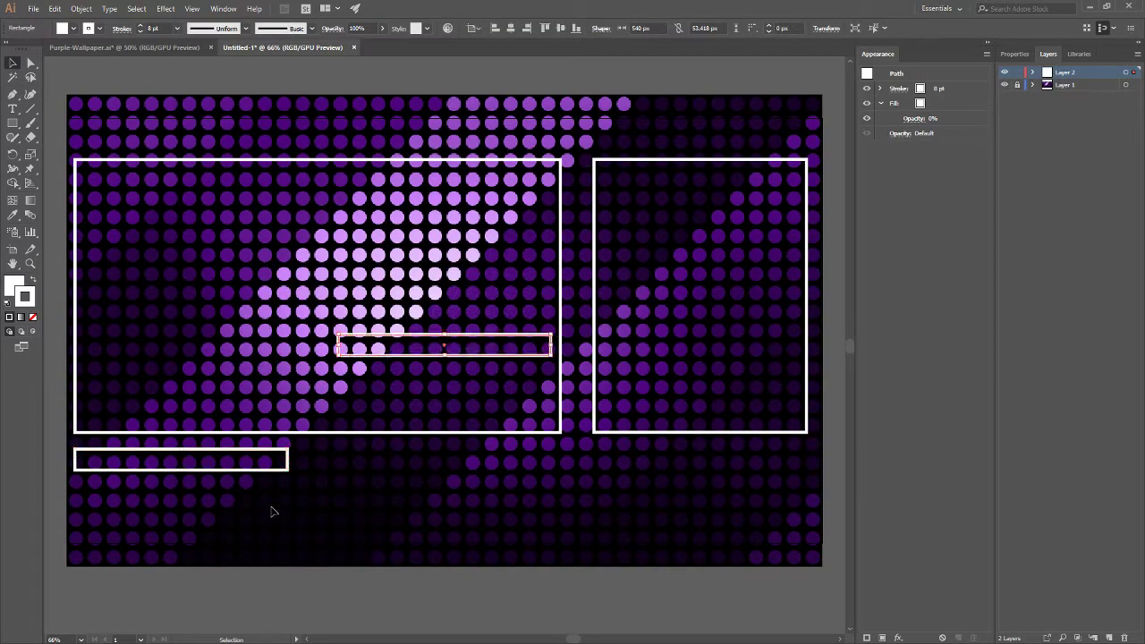
{"action": "left_click_drag", "start_coordinate": [421, 360], "coordinate": [153, 514]}
{"action": "left_click_drag", "start_coordinate": [153, 515], "coordinate": [168, 512]}
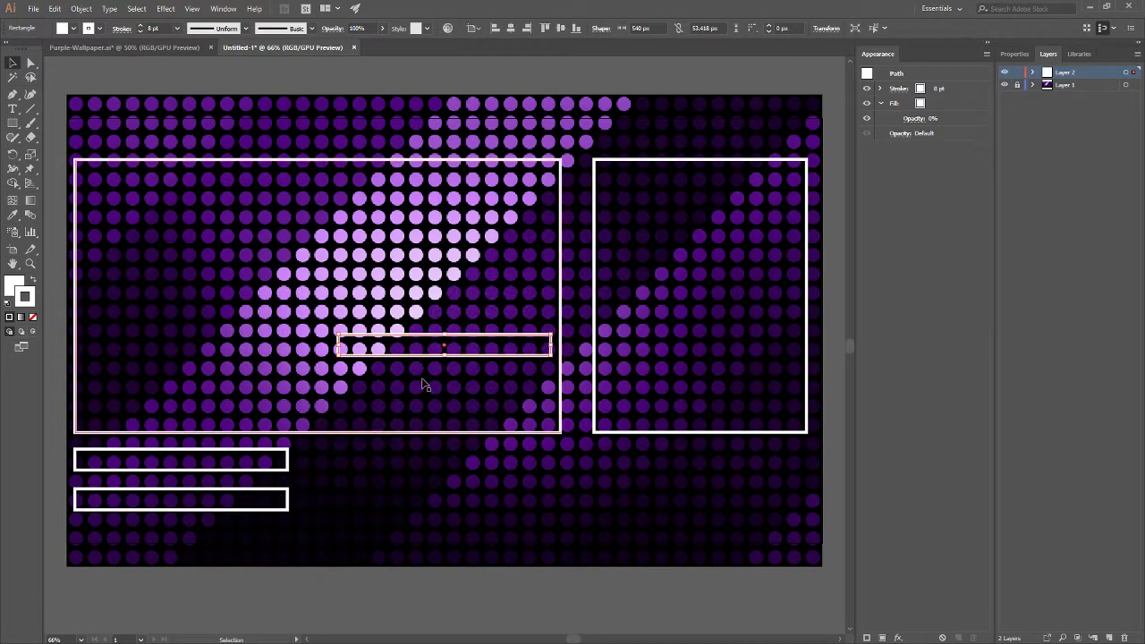
{"action": "left_click_drag", "start_coordinate": [470, 360], "coordinate": [453, 474]}
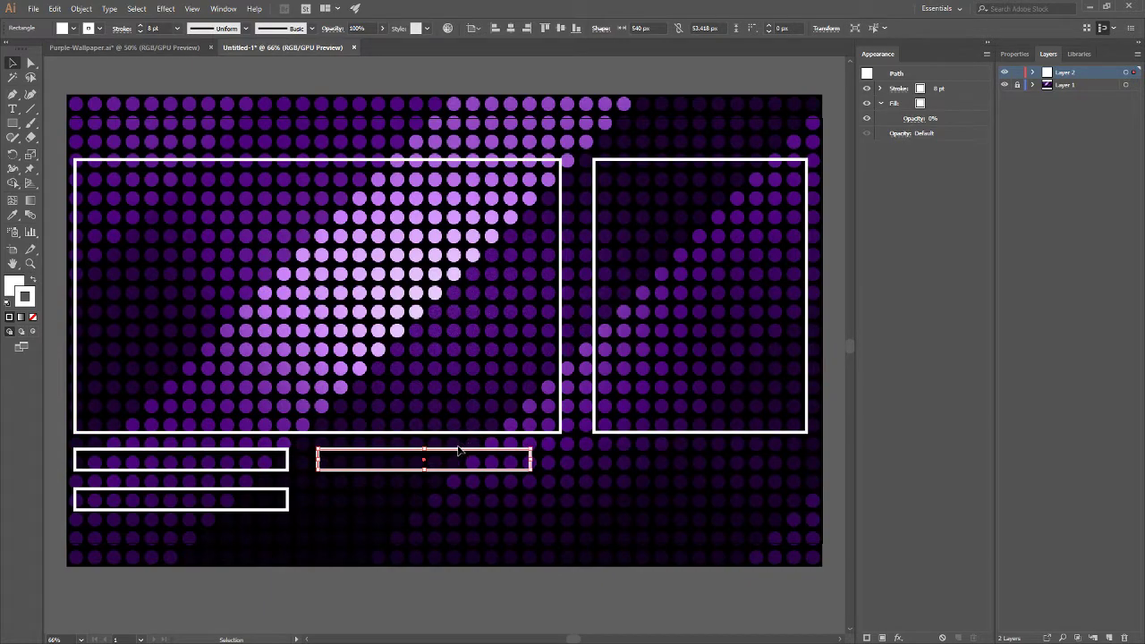
{"action": "key", "text": "ctrl+v"}
{"action": "left_click_drag", "start_coordinate": [472, 357], "coordinate": [449, 512]}
{"action": "left_click", "coordinate": [582, 498]}
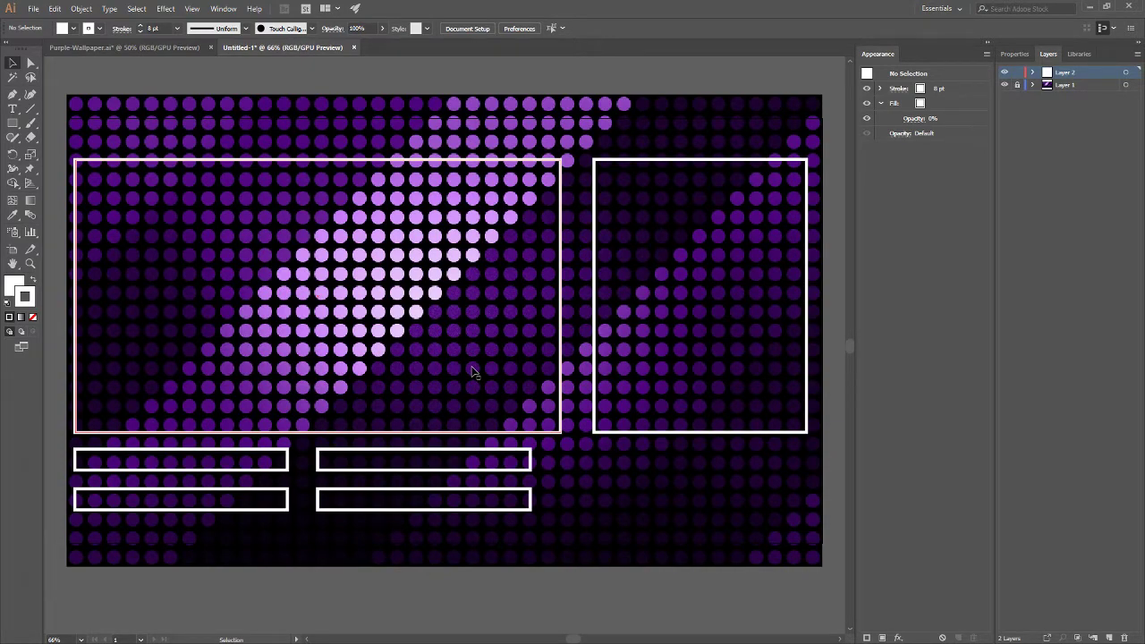
Step: Add a white 36 pt area text reading "The Peanuut Gallery" above the large frame
{"action": "left_click", "coordinate": [13, 108]}
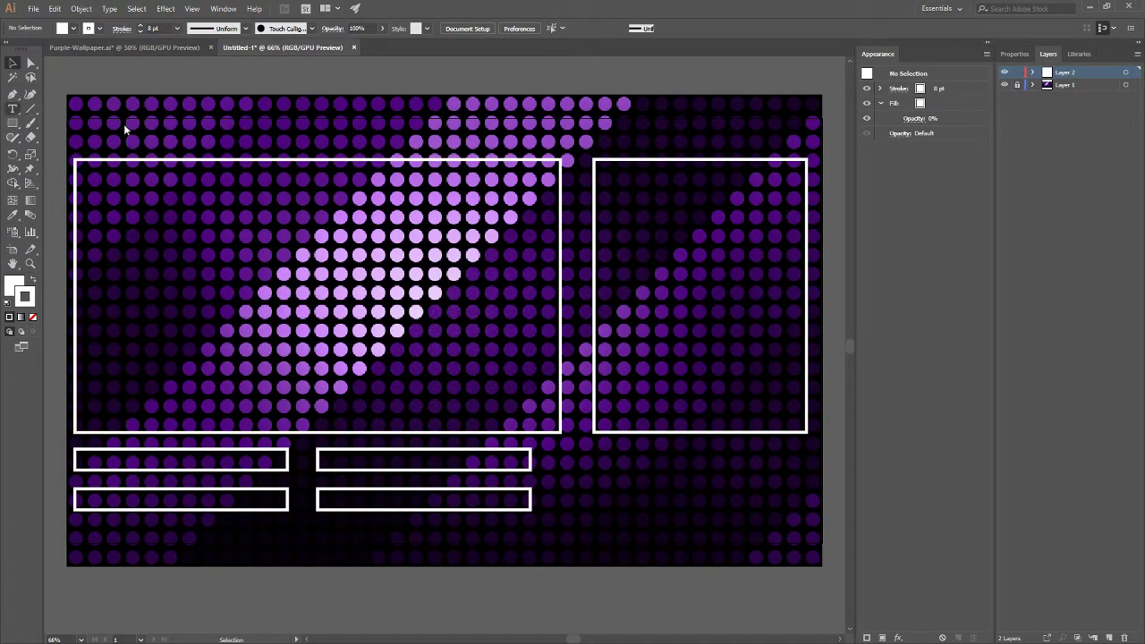
{"action": "left_click_drag", "start_coordinate": [77, 118], "coordinate": [562, 163]}
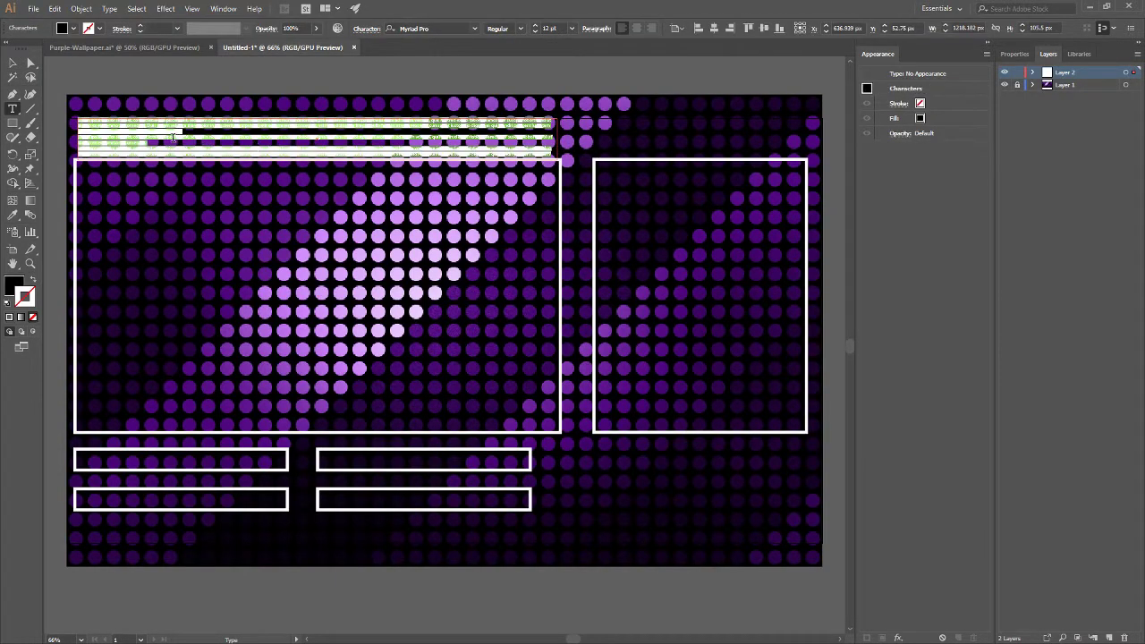
{"action": "key", "text": "BackSpace"}
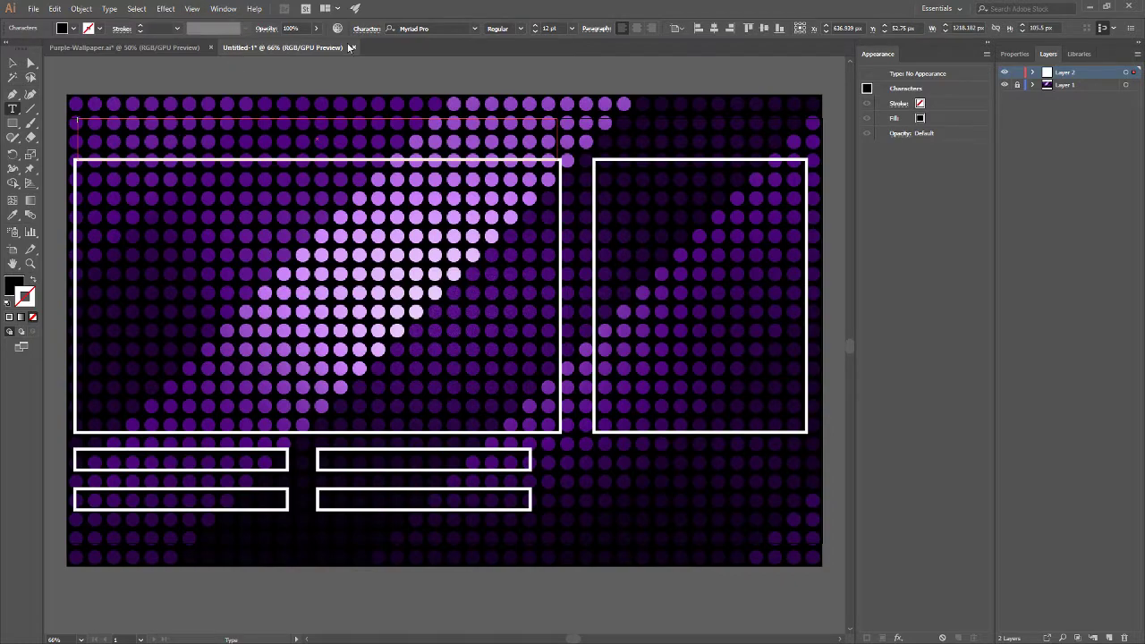
{"action": "left_click", "coordinate": [565, 29]}
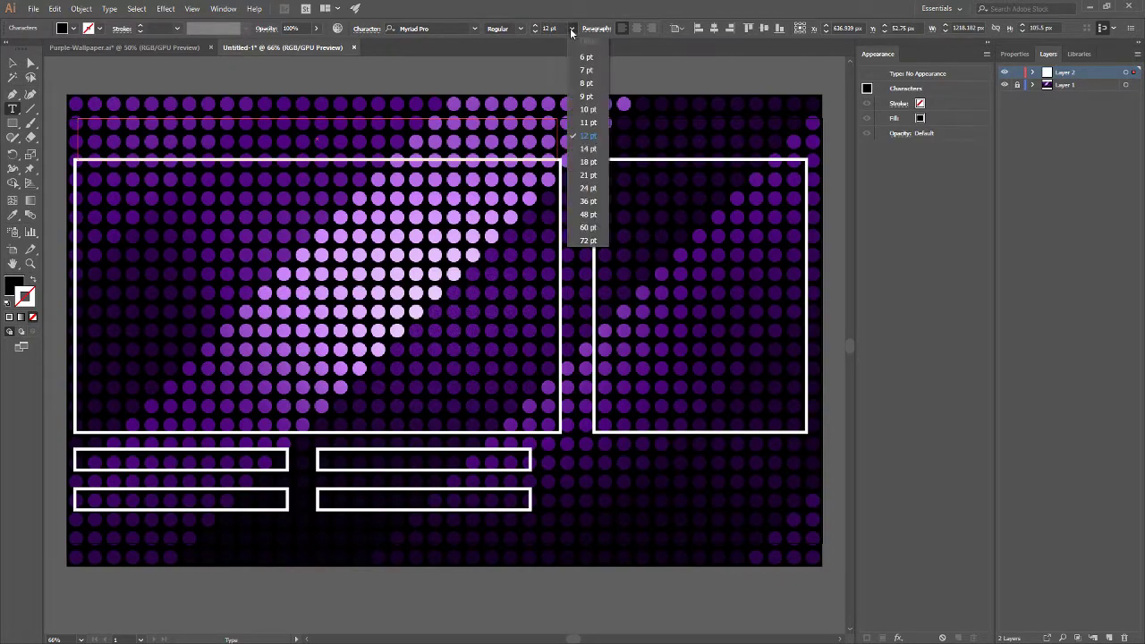
{"action": "left_click", "coordinate": [590, 206]}
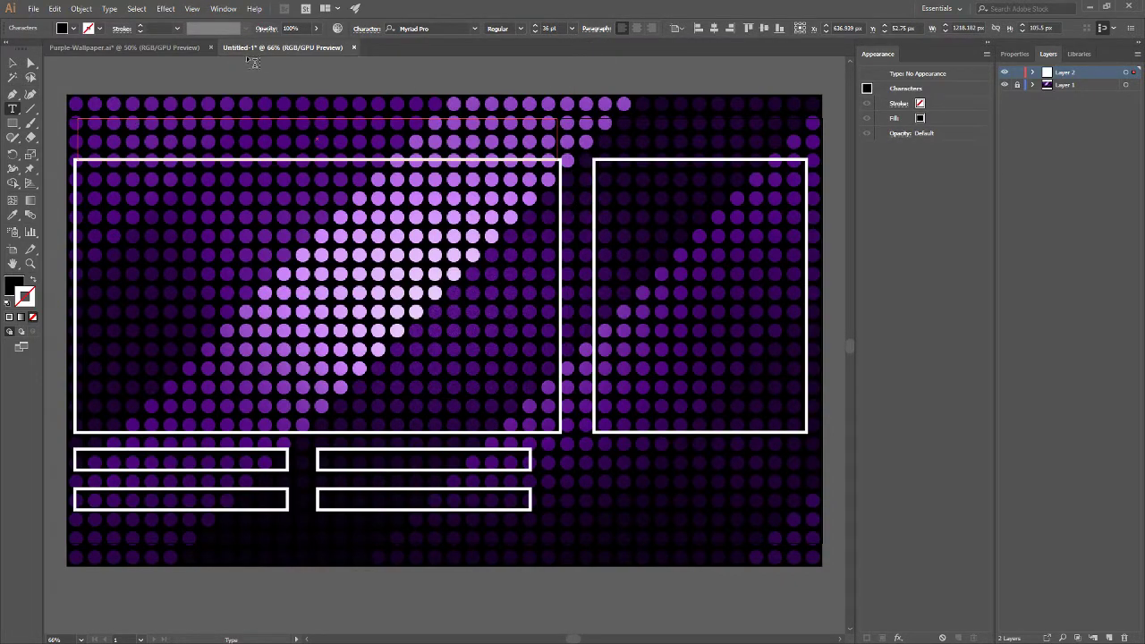
{"action": "left_click", "coordinate": [73, 29]}
{"action": "left_click", "coordinate": [25, 50]}
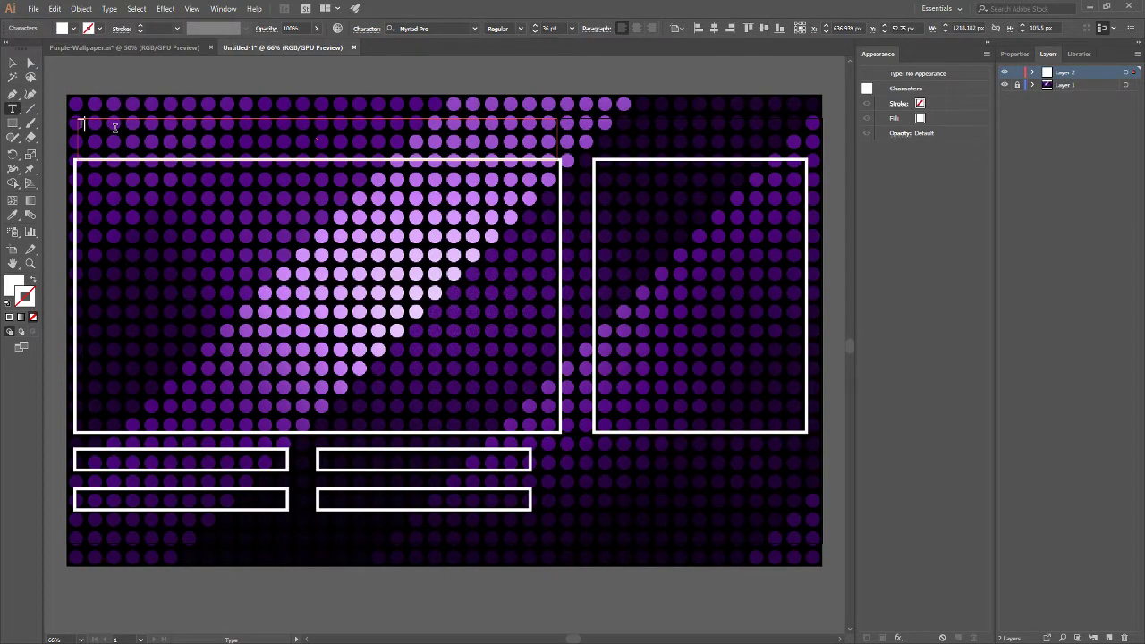
{"action": "type", "text": "Galler"}
{"action": "key", "text": "ctrl+shift+a"}
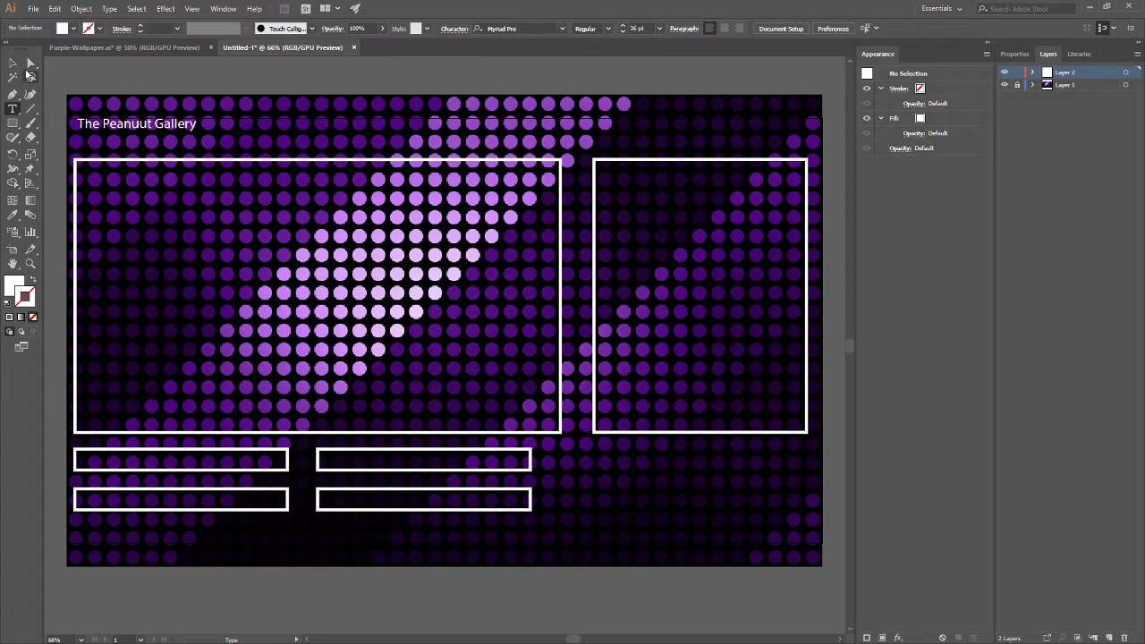
Step: Enlarge "The Peanuut Gallery" title to 72 pt and move it to be roughly centred just above the large frame
{"action": "left_click", "coordinate": [206, 130]}
{"action": "left_click", "coordinate": [194, 126]}
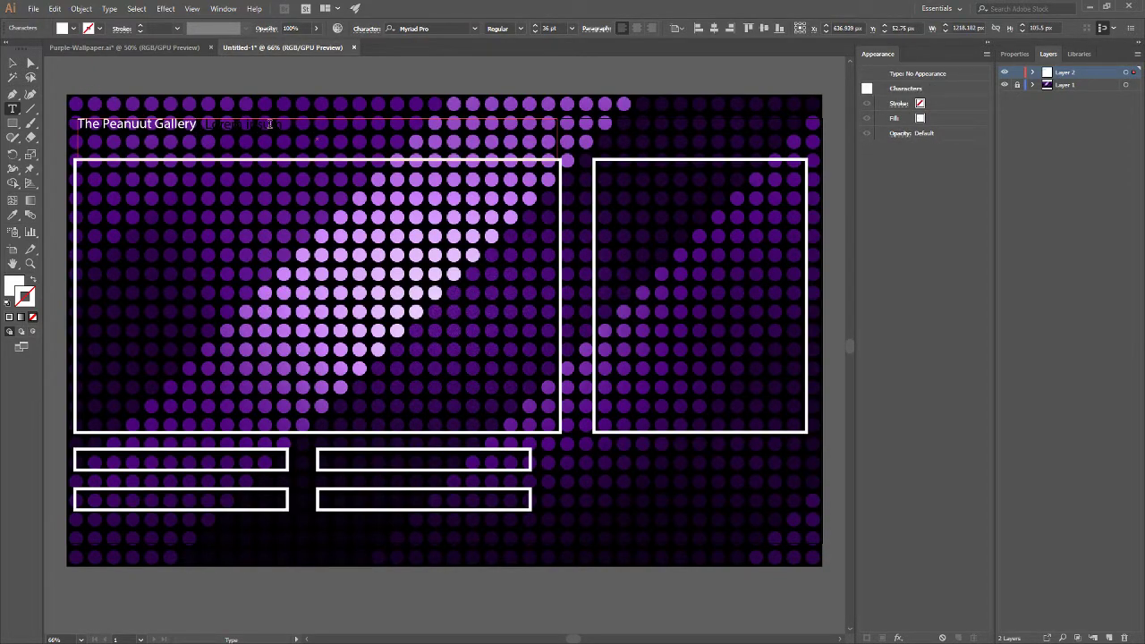
{"action": "key", "text": "ctrl+z"}
{"action": "left_click_drag", "start_coordinate": [122, 126], "coordinate": [77, 125]}
{"action": "left_click", "coordinate": [197, 125]}
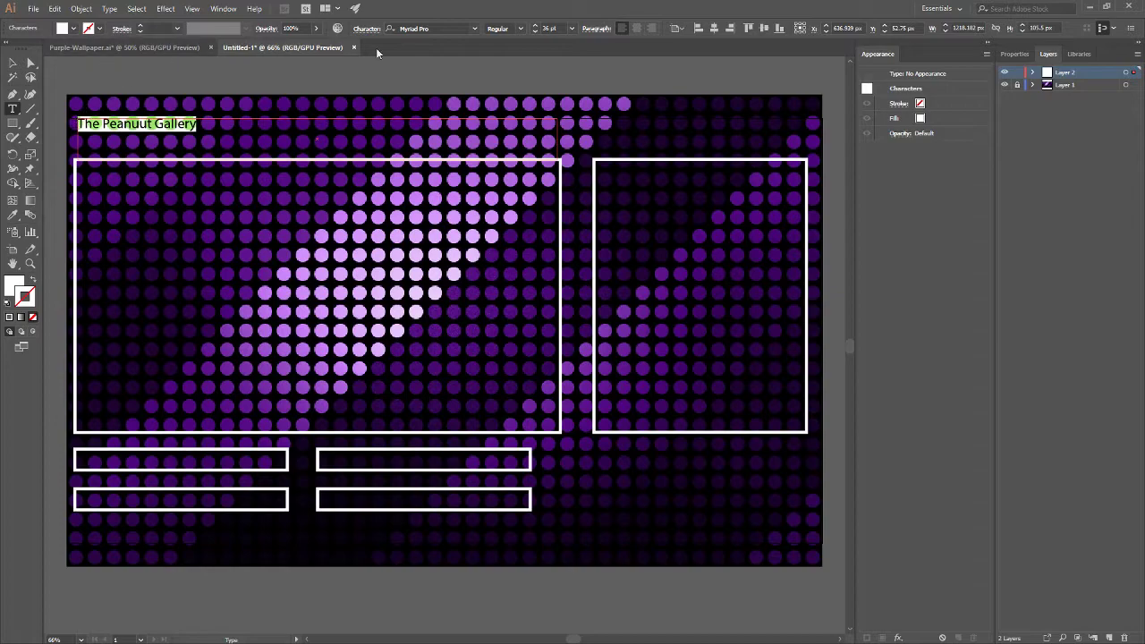
{"action": "left_click", "coordinate": [570, 28]}
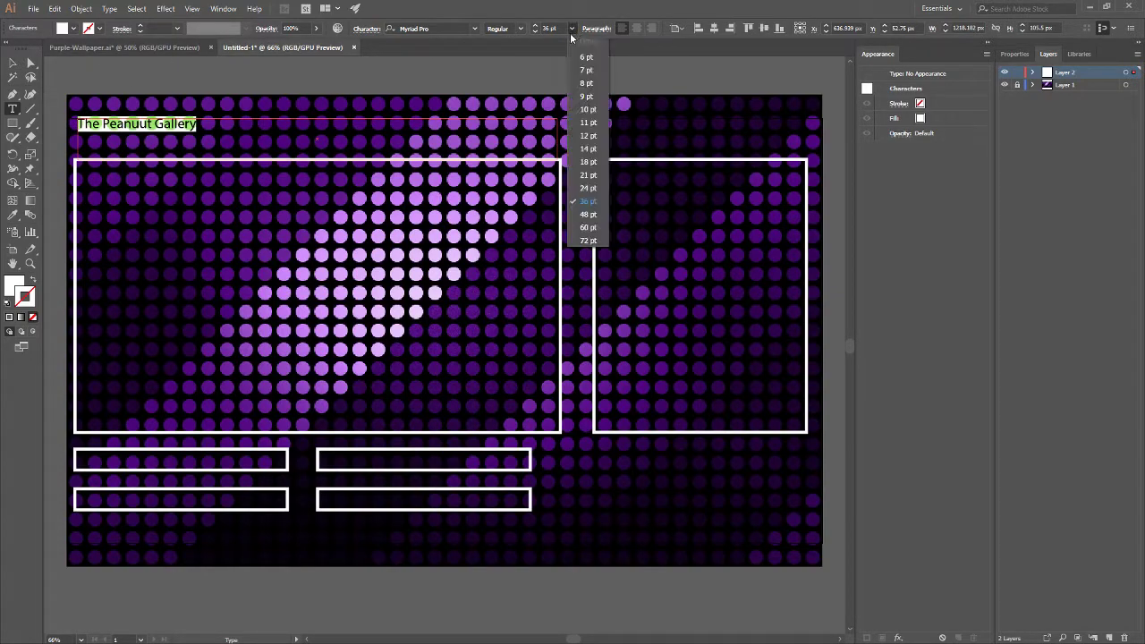
{"action": "left_click", "coordinate": [587, 242]}
{"action": "key", "text": "Escape"}
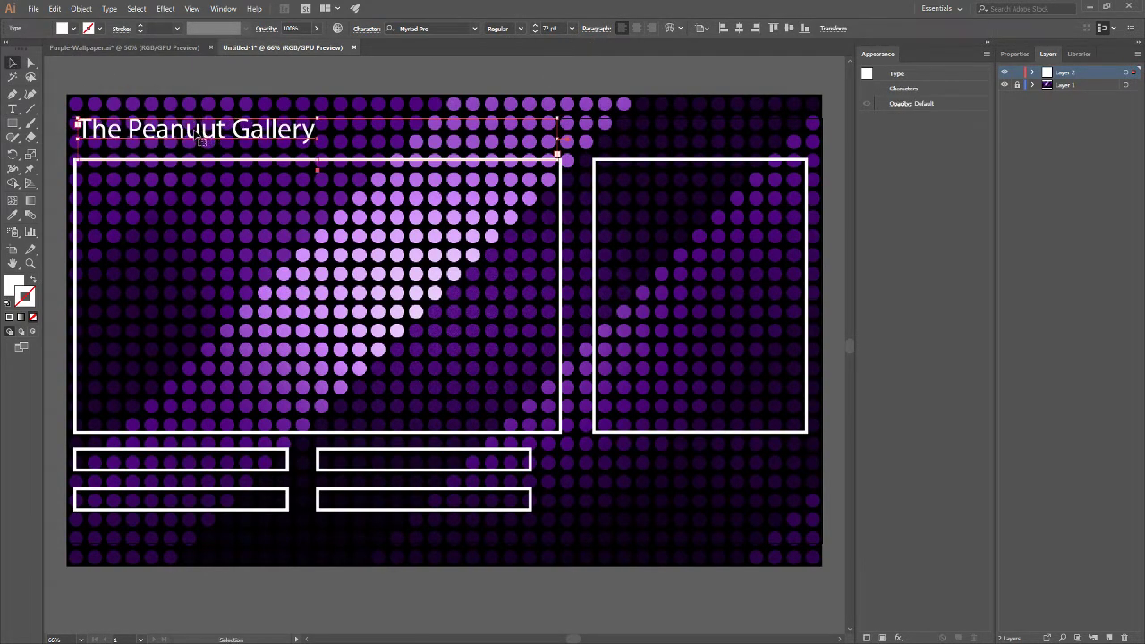
{"action": "left_click_drag", "start_coordinate": [149, 134], "coordinate": [276, 146]}
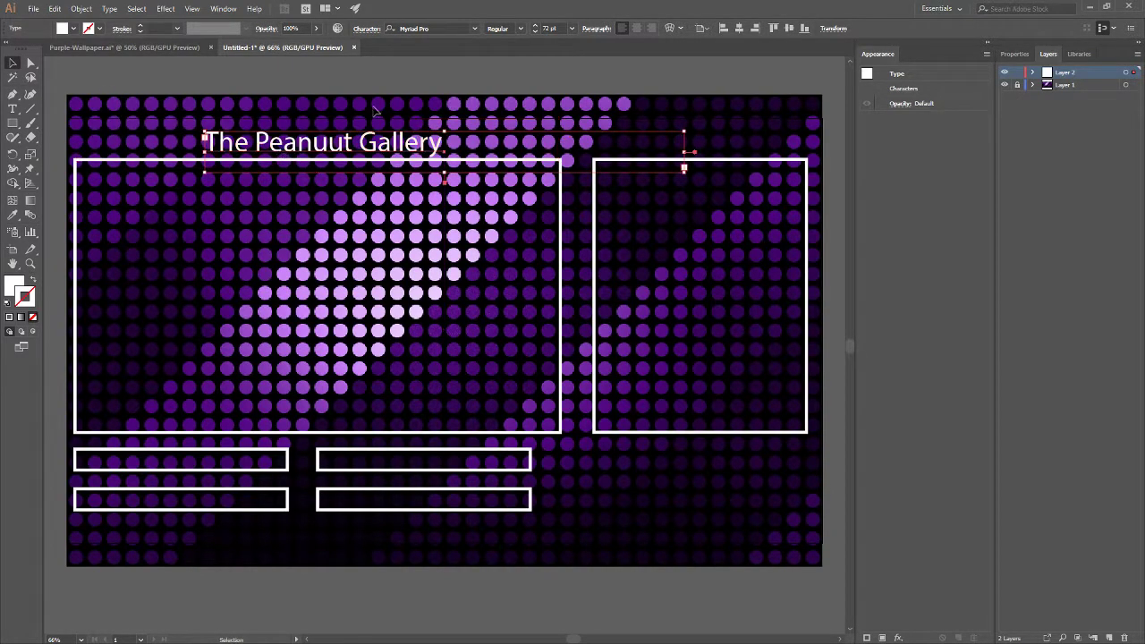
{"action": "left_click", "coordinate": [388, 107]}
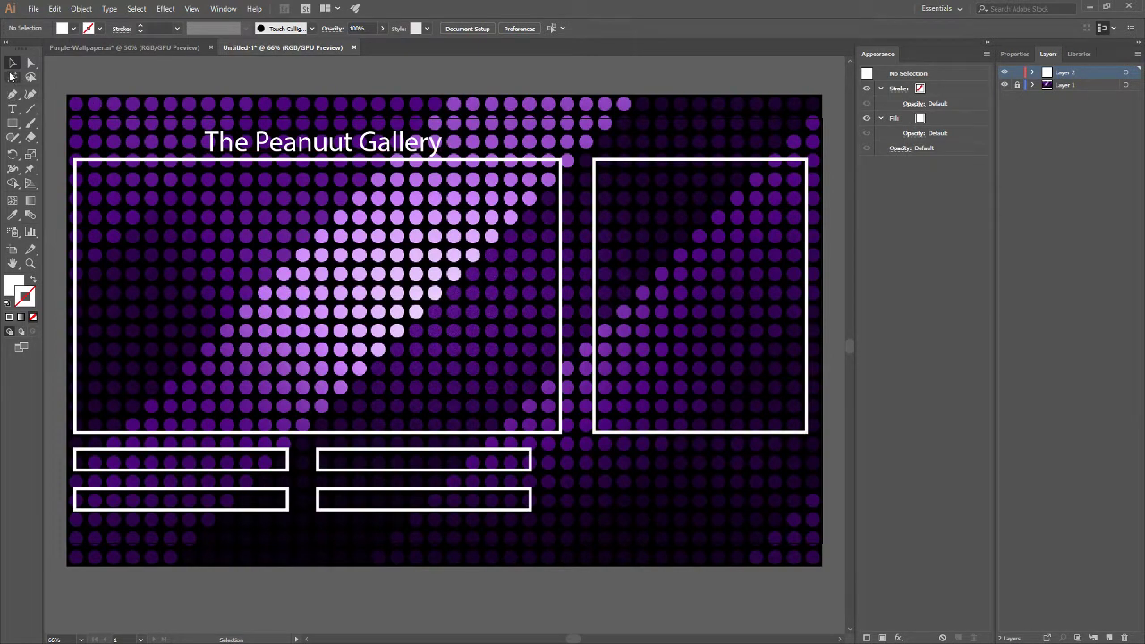
Step: Add a 72 pt area text reading "Twitch Chat" above the narrow frame and colour it white
{"action": "left_click", "coordinate": [13, 109]}
{"action": "left_click_drag", "start_coordinate": [594, 121], "coordinate": [805, 152]}
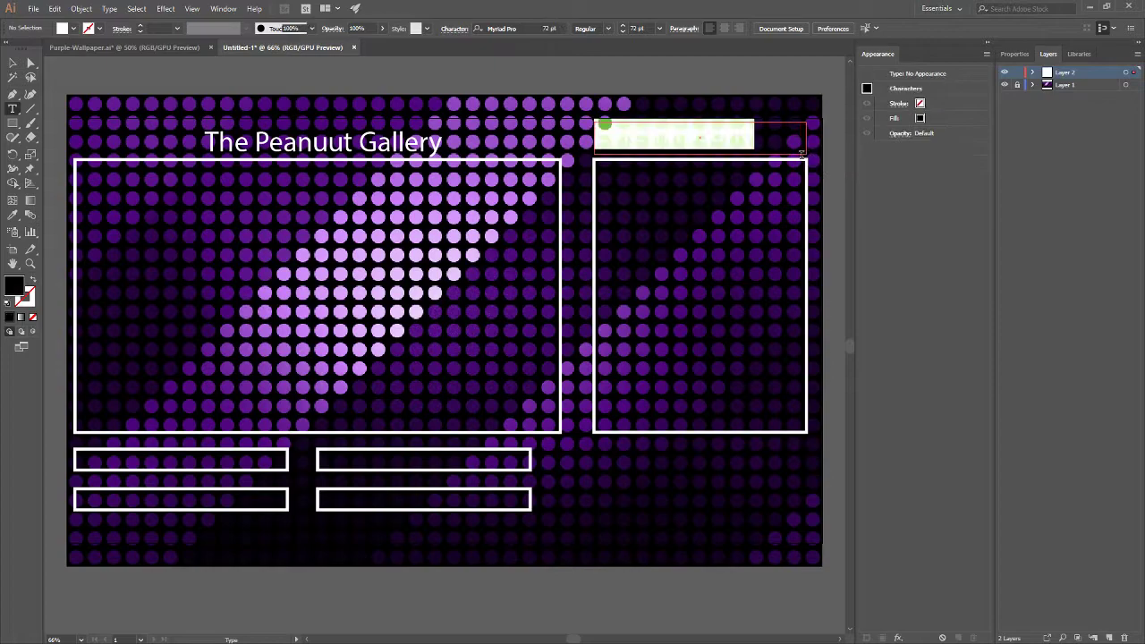
{"action": "key", "text": "BackSpace"}
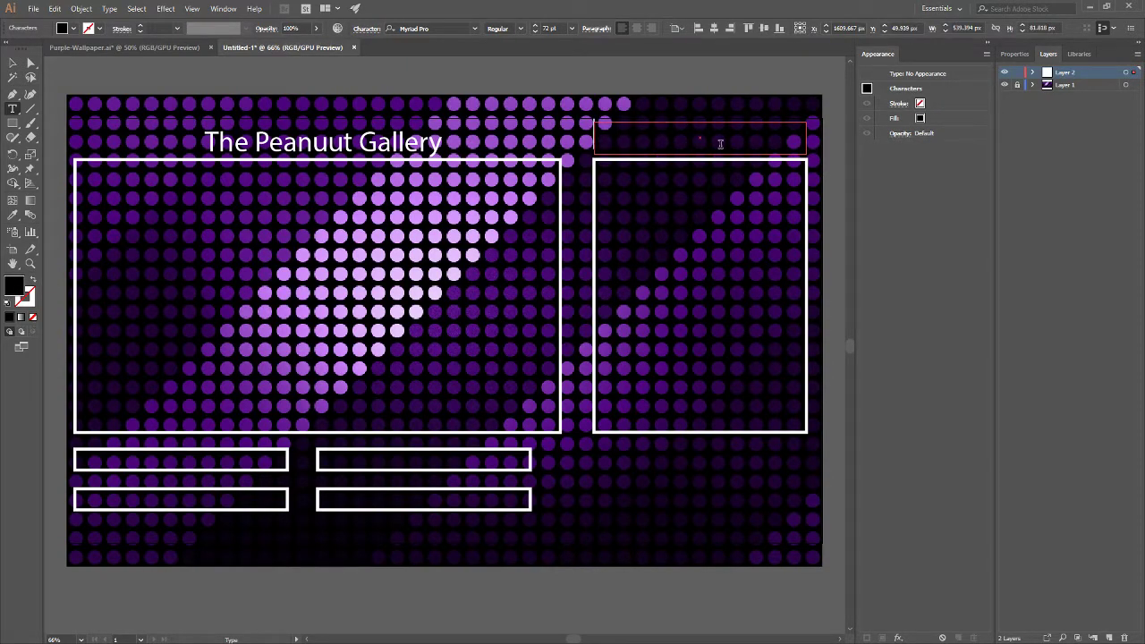
{"action": "type", "text": "C"}
{"action": "key", "text": "BackSpace"}
{"action": "type", "text": "Twitch Ch"}
{"action": "left_click_drag", "start_coordinate": [734, 139], "coordinate": [594, 138]}
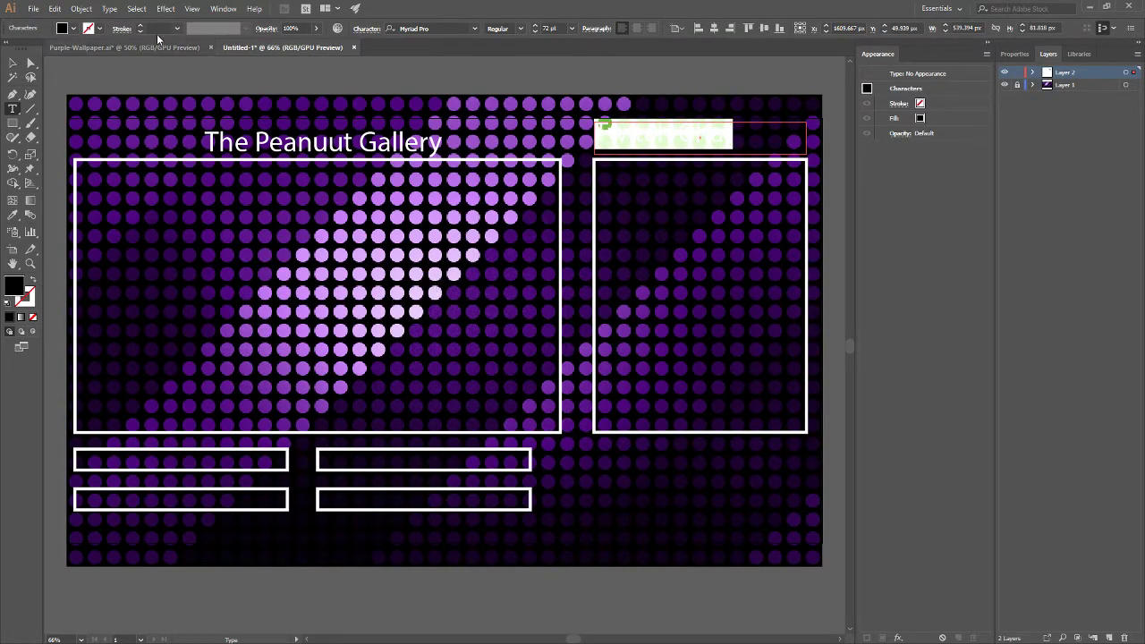
{"action": "left_click", "coordinate": [74, 29]}
{"action": "left_click", "coordinate": [26, 50]}
{"action": "key", "text": "Escape"}
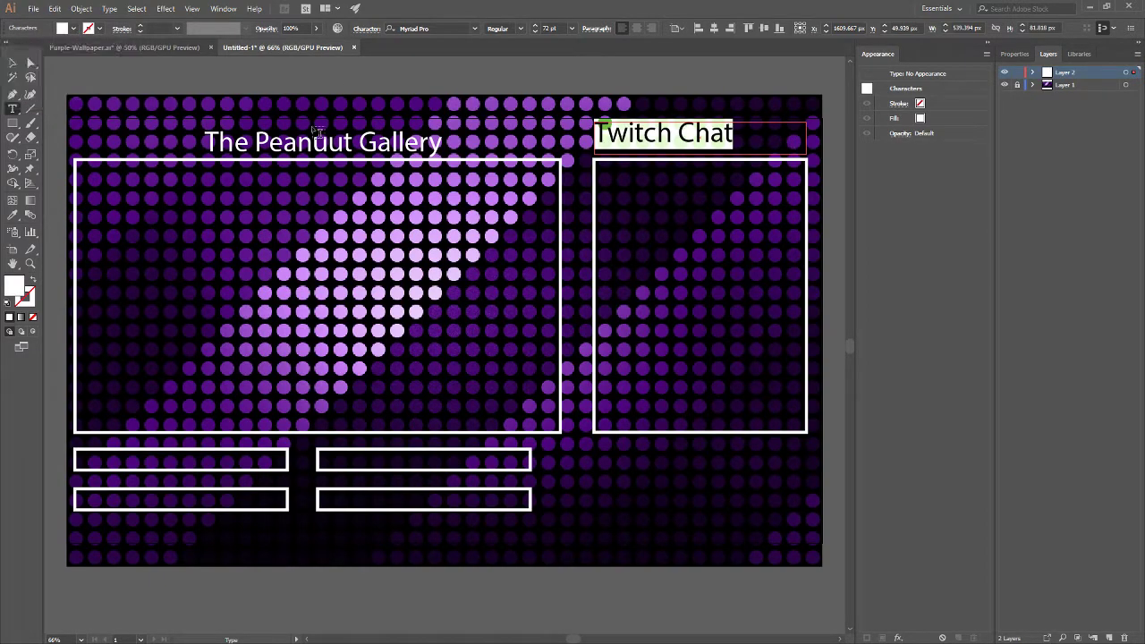
Step: Move the "Twitch Chat" title so it sits centred above the narrow frame, level with the other title, and deselect it
{"action": "key", "text": "Escape"}
{"action": "left_click_drag", "start_coordinate": [669, 133], "coordinate": [711, 141]}
{"action": "left_click", "coordinate": [565, 202]}
{"action": "left_click", "coordinate": [626, 140]}
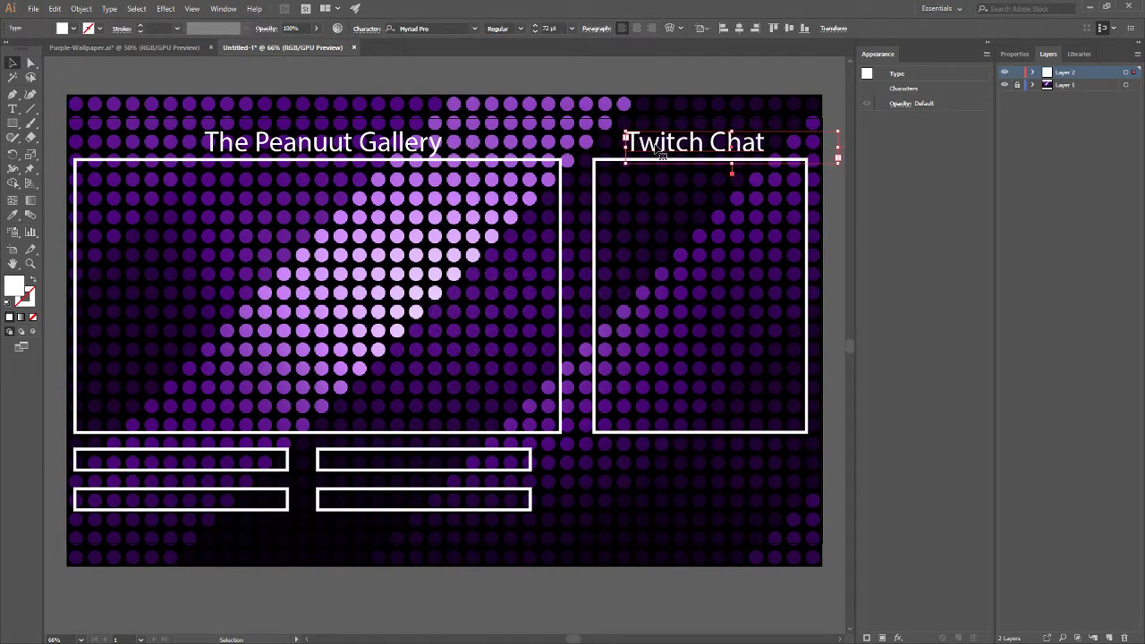
{"action": "left_click", "coordinate": [682, 171]}
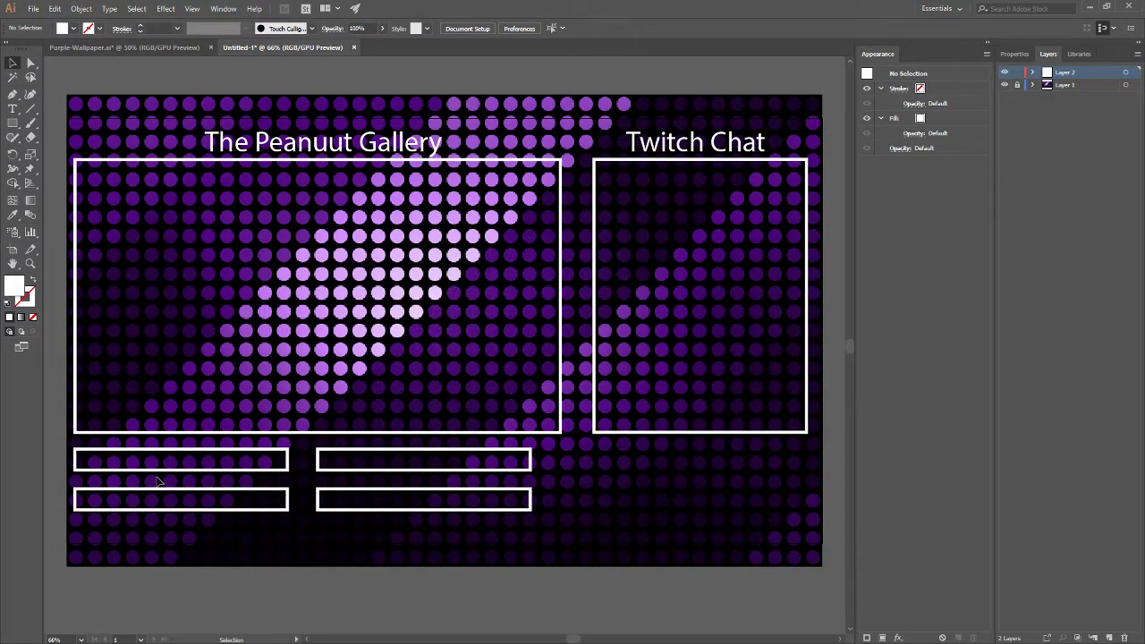
{"action": "left_click", "coordinate": [13, 110]}
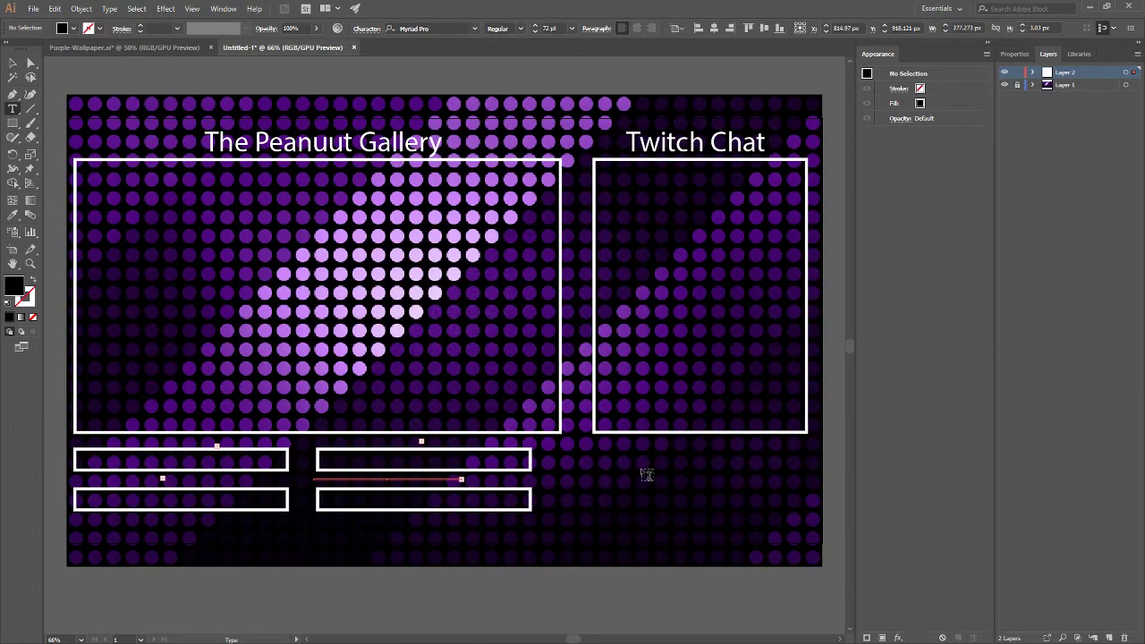
{"action": "left_click_drag", "start_coordinate": [574, 442], "coordinate": [818, 528]}
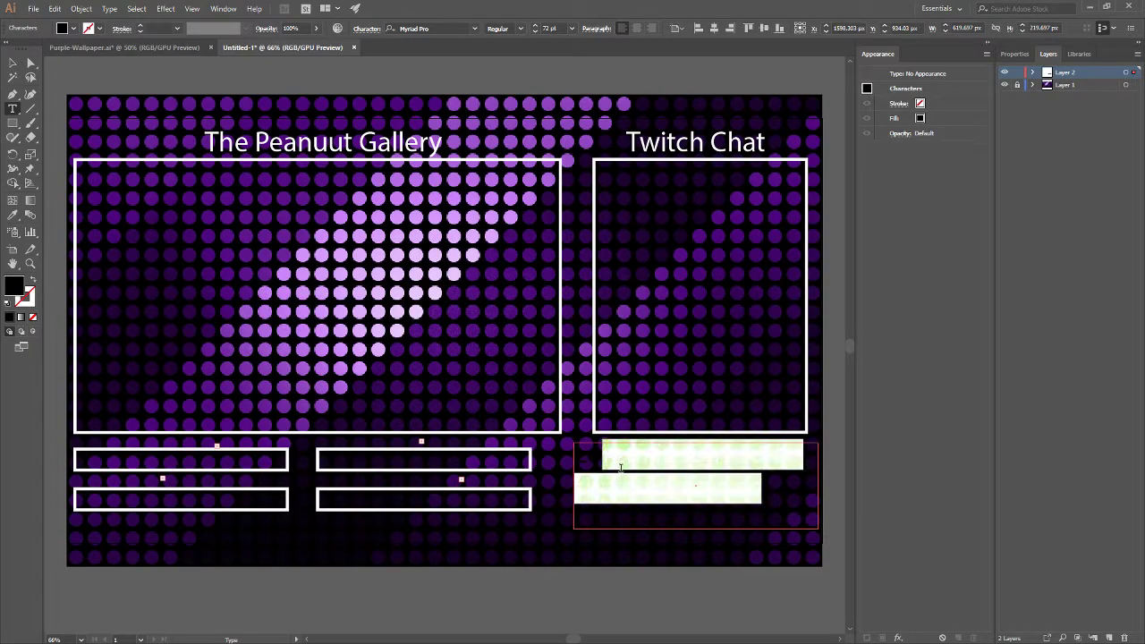
{"action": "key", "text": "Escape"}
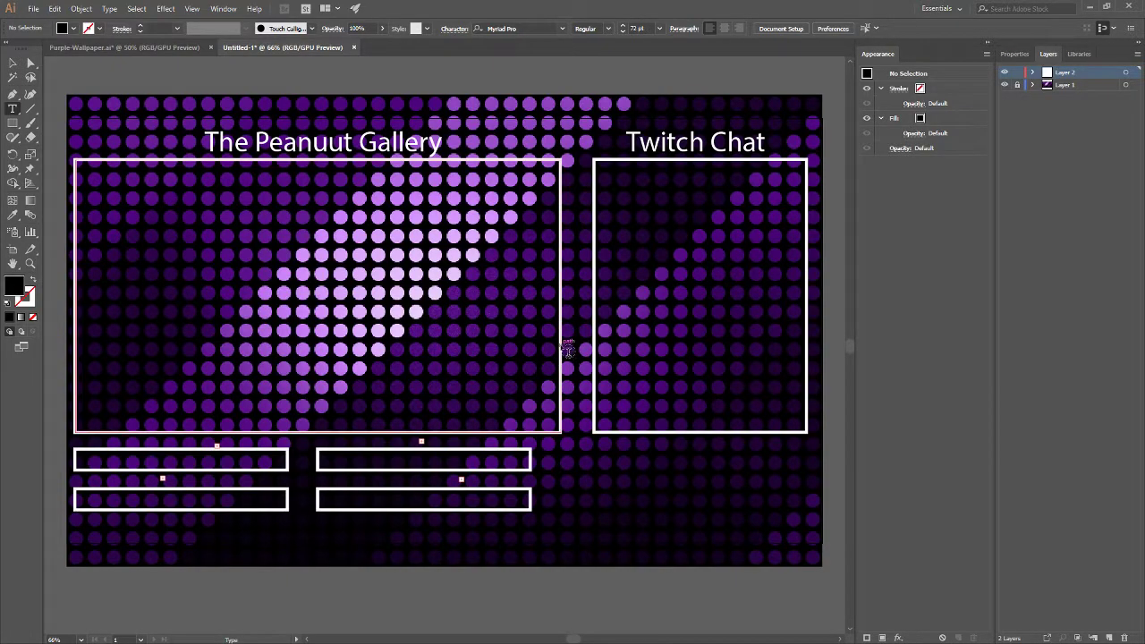
{"action": "left_click", "coordinate": [645, 324]}
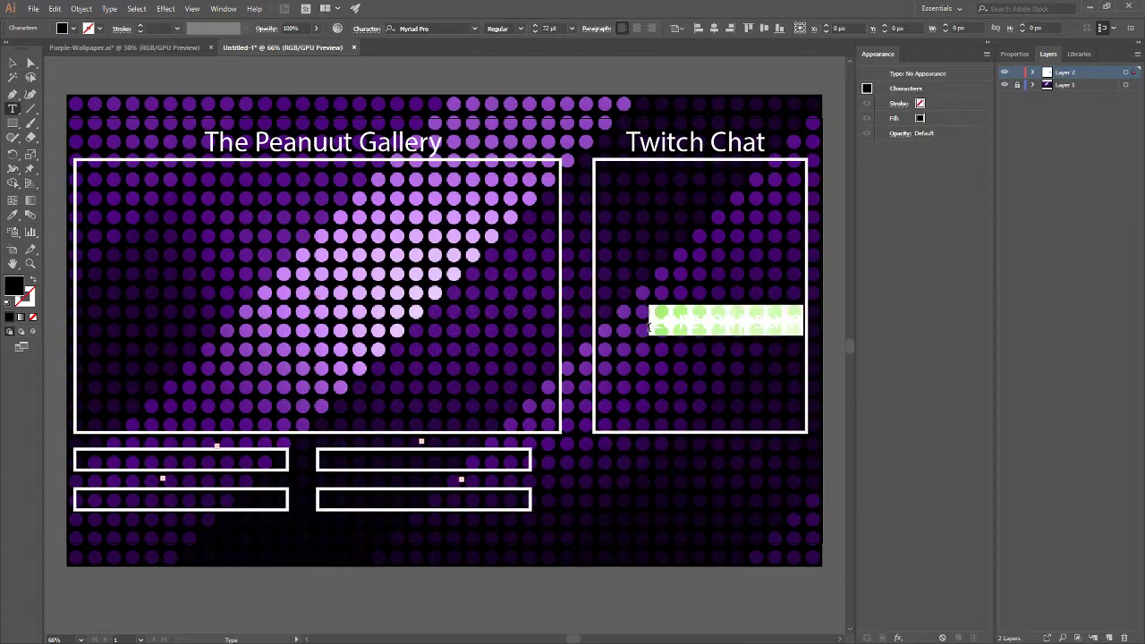
{"action": "key", "text": "BackSpace"}
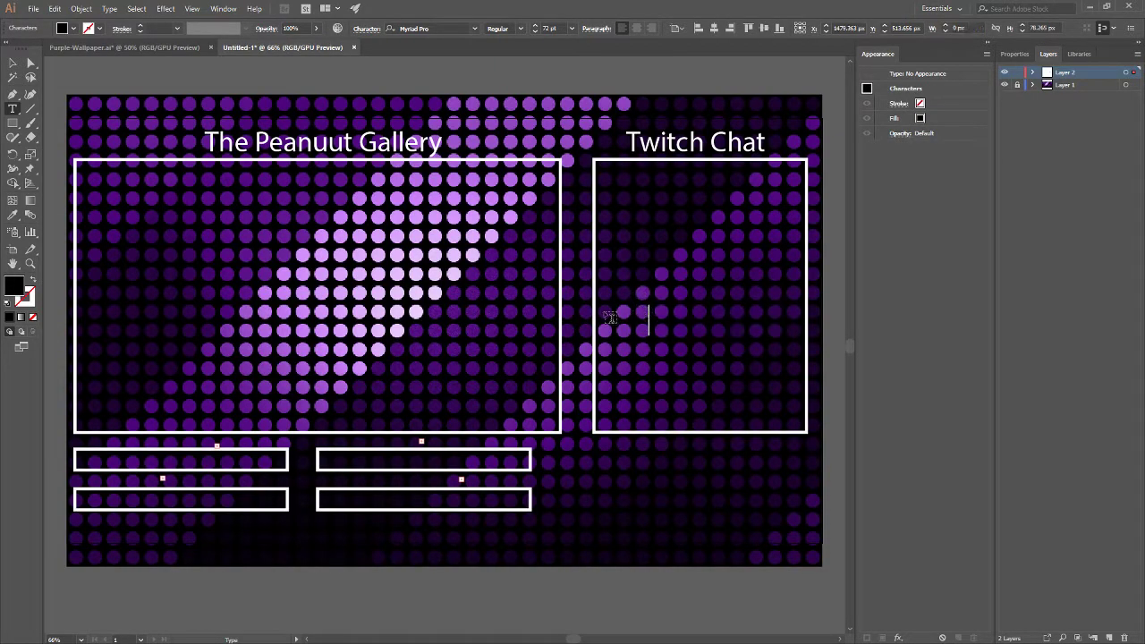
{"action": "left_click", "coordinate": [12, 63]}
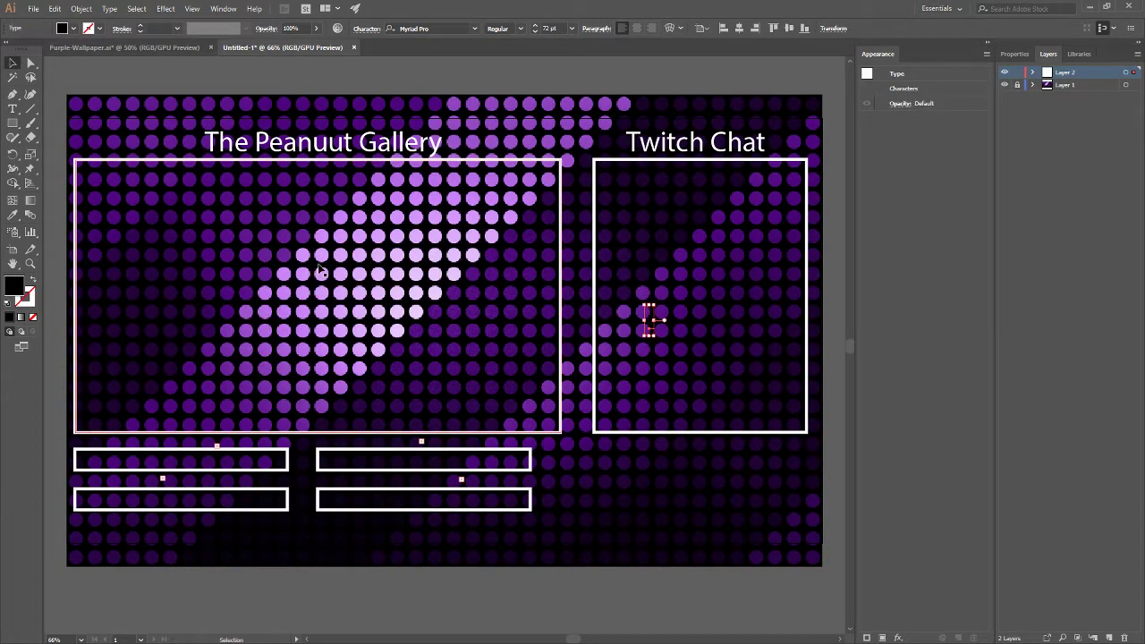
{"action": "left_click", "coordinate": [681, 336]}
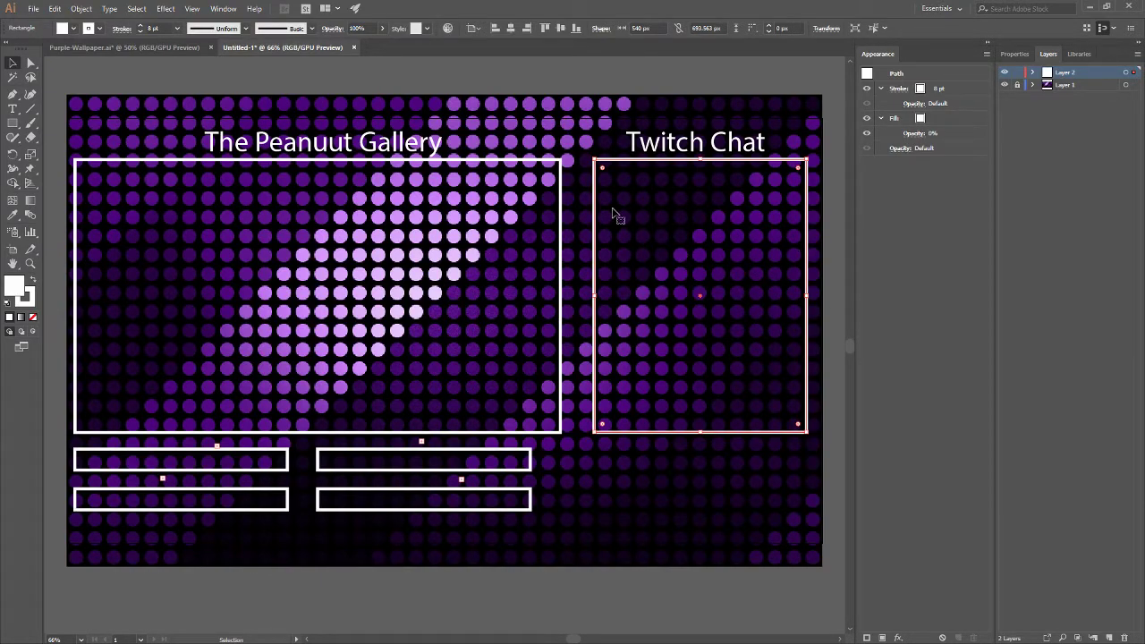
Step: Try white 72 pt placeholder text in a text area inside the narrow chat frame, and delete it
{"action": "left_click", "coordinate": [13, 109]}
{"action": "left_click", "coordinate": [612, 178]}
{"action": "left_click_drag", "start_coordinate": [597, 181], "coordinate": [771, 342]}
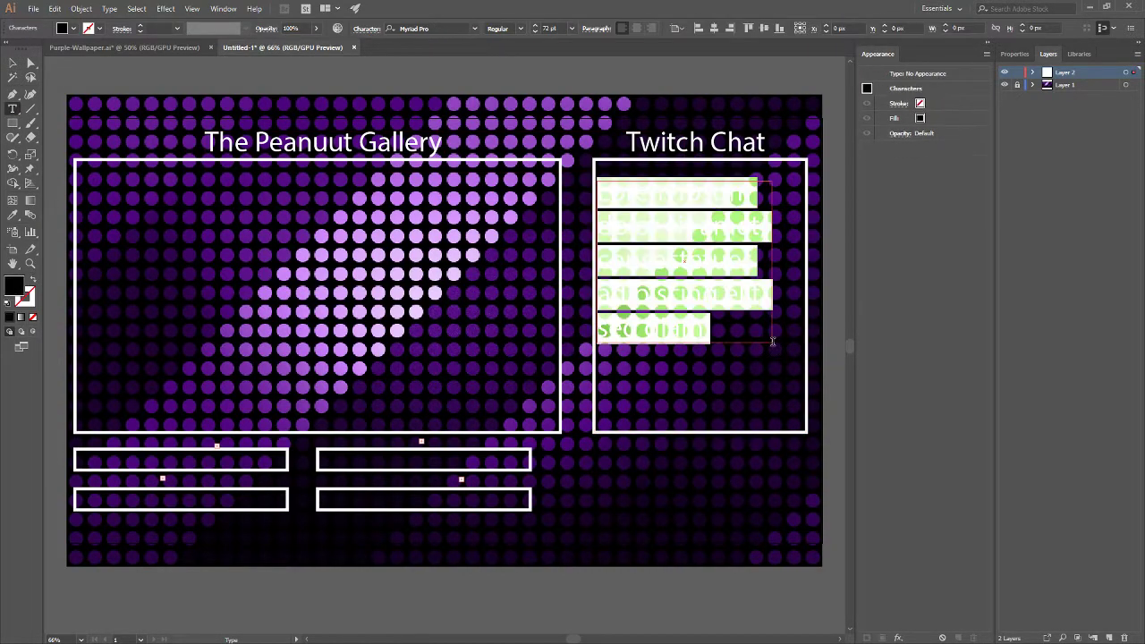
{"action": "key", "text": "BackSpace"}
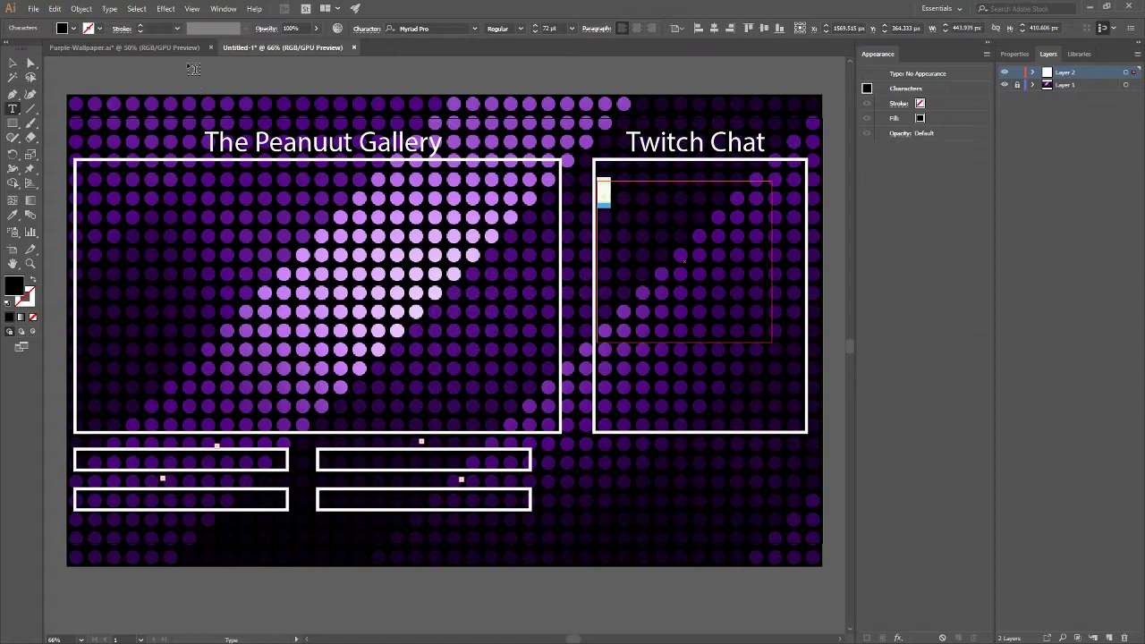
{"action": "left_click", "coordinate": [72, 29]}
{"action": "left_click", "coordinate": [20, 47]}
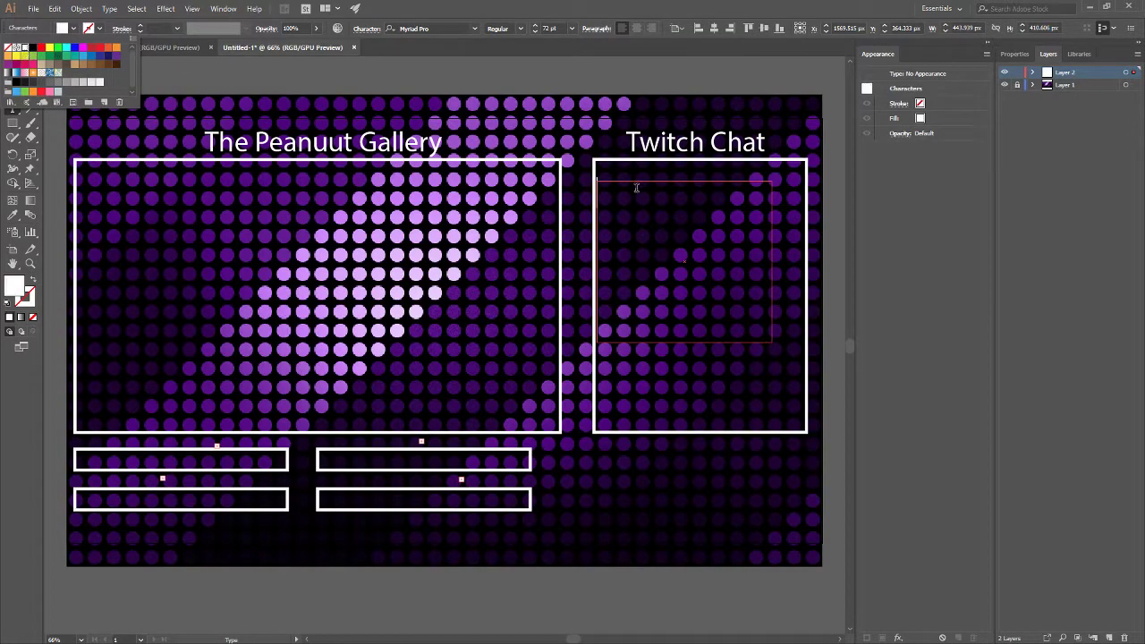
{"action": "left_click", "coordinate": [630, 191]}
{"action": "type", "text": "fsadfasdfasdfasdfas"}
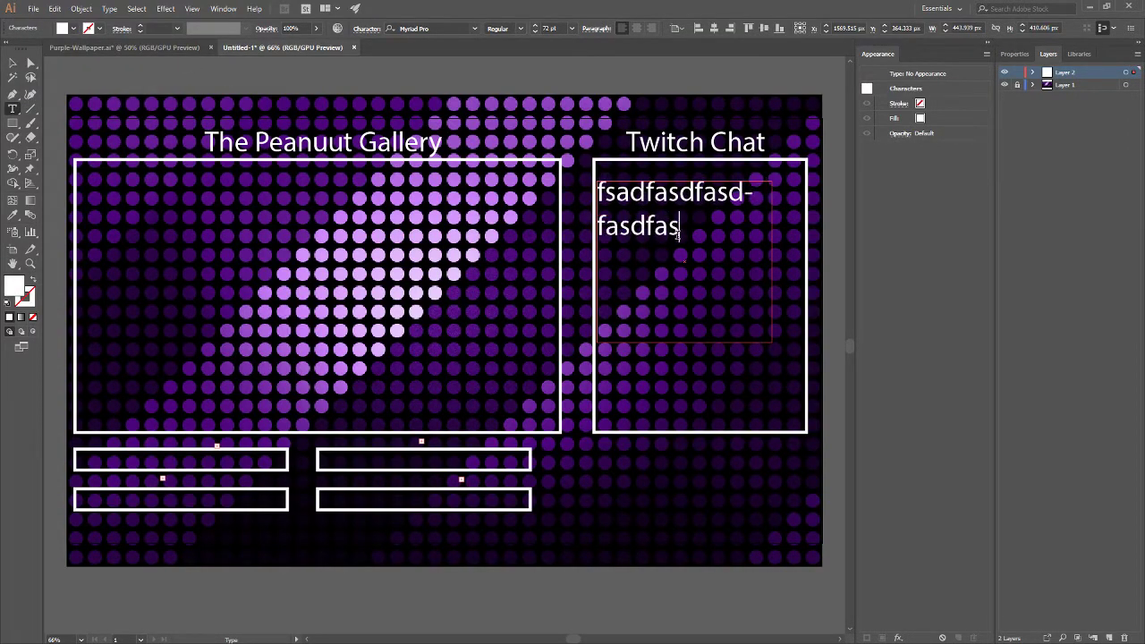
{"action": "type", "text": "fasdfasfasdfasdfasdfasdf"}
{"action": "left_click_drag", "start_coordinate": [667, 304], "coordinate": [566, 193]}
{"action": "key", "text": "BackSpace"}
{"action": "key", "text": "Escape"}
Step: Fill the narrow chat frame with purple #662D91 and set the fill opacity to 34%
{"action": "left_click", "coordinate": [676, 333]}
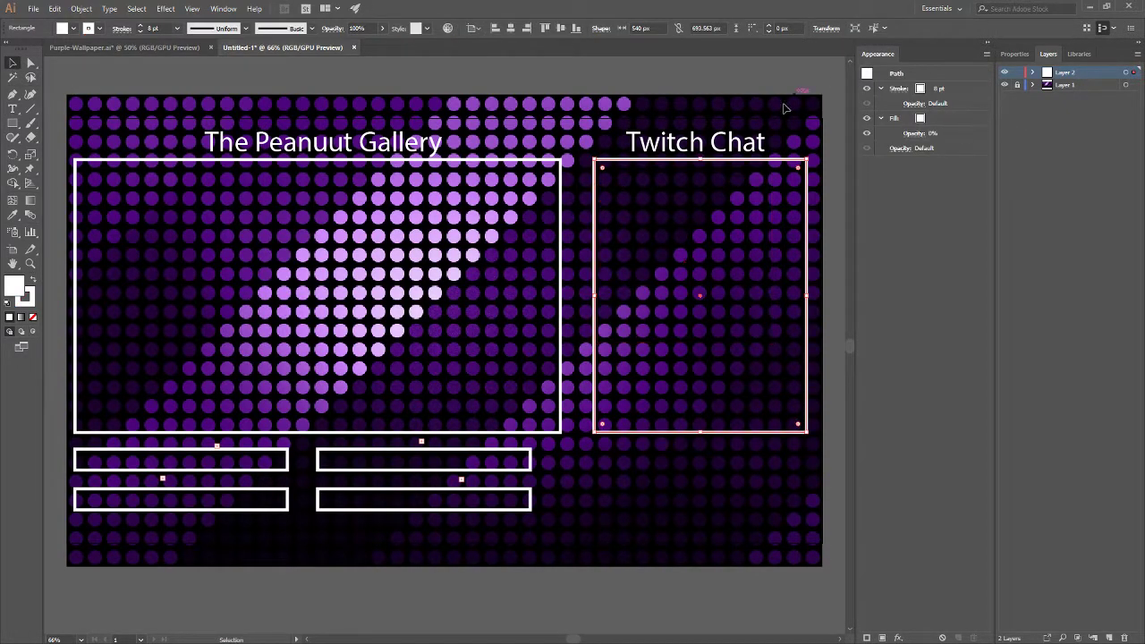
{"action": "left_click", "coordinate": [921, 119]}
{"action": "double_click", "coordinate": [904, 119]}
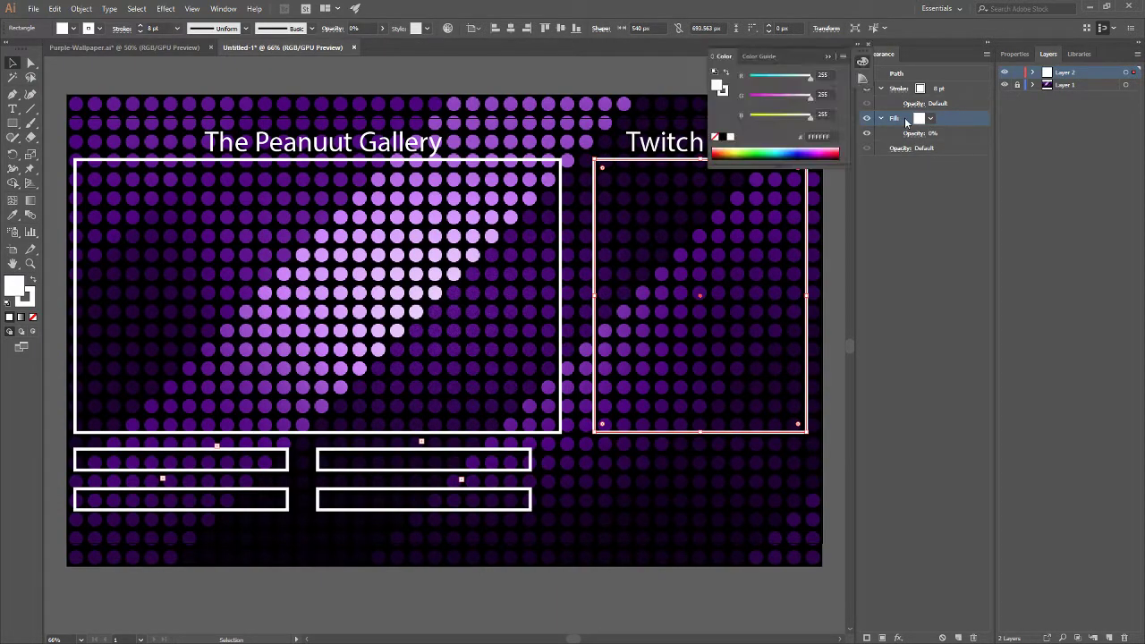
{"action": "left_click", "coordinate": [929, 119]}
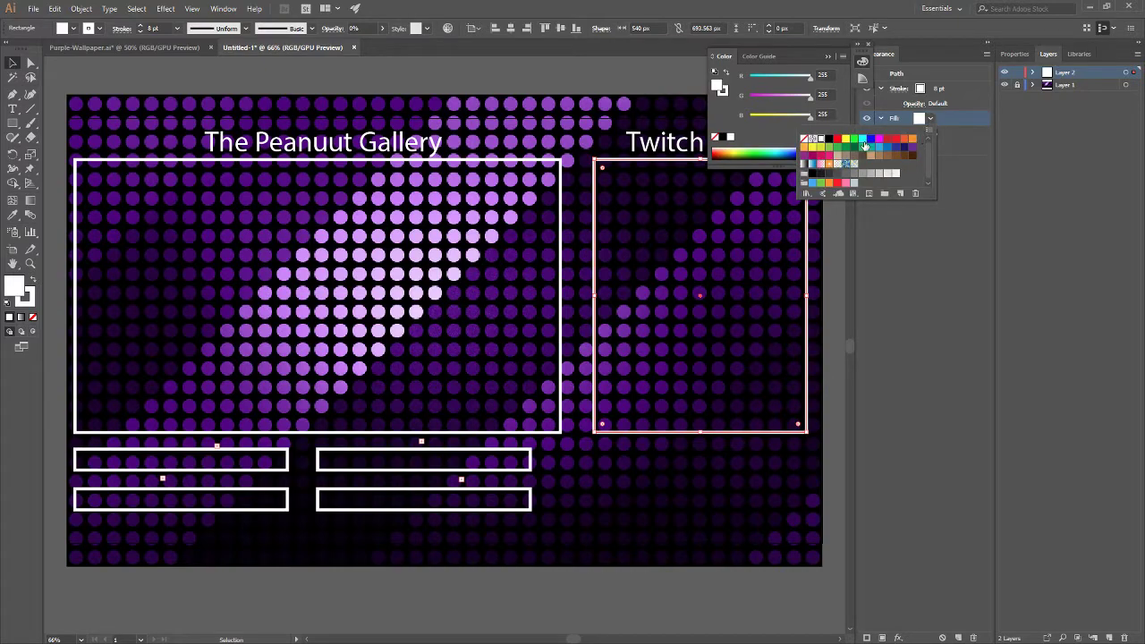
{"action": "left_click", "coordinate": [911, 147]}
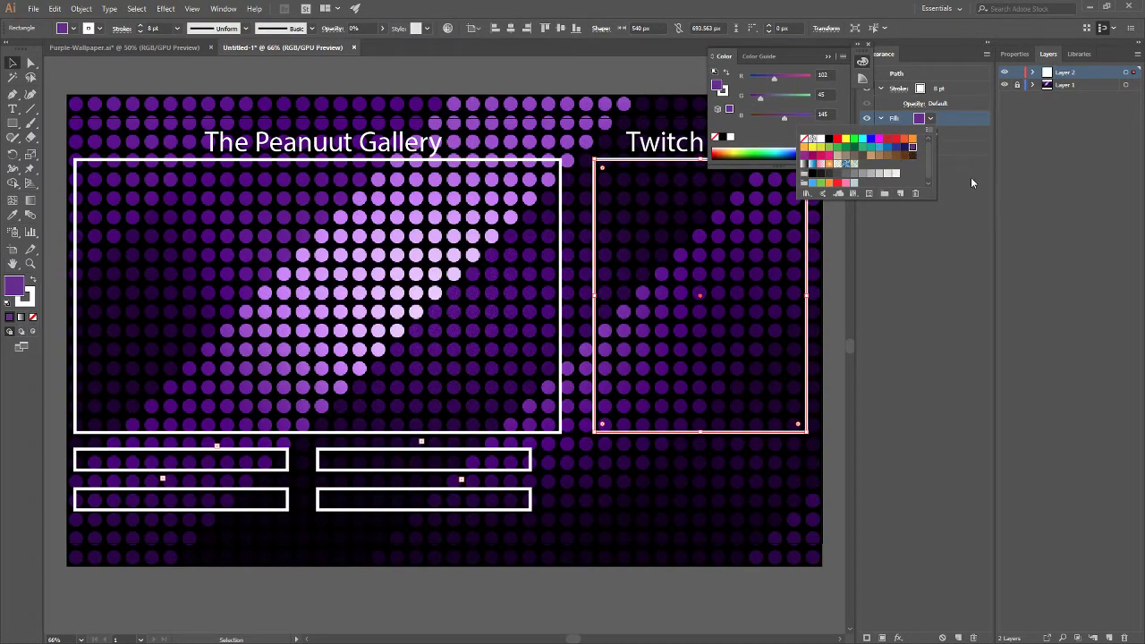
{"action": "left_click", "coordinate": [913, 135]}
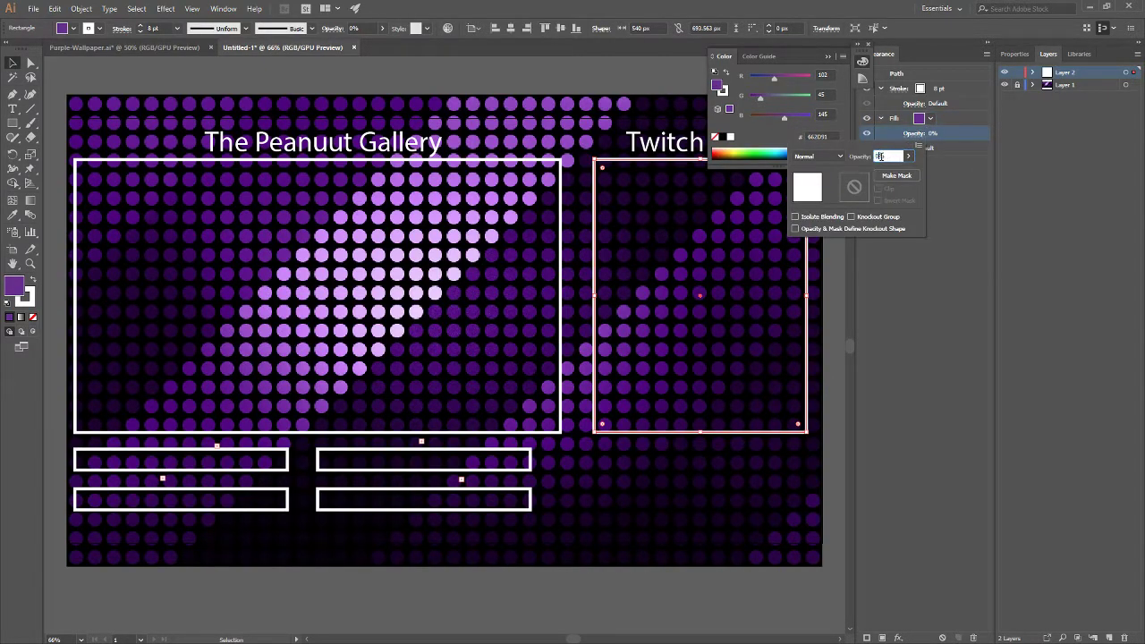
{"action": "key", "text": "Up"}
{"action": "type", "text": "36"}
{"action": "key", "text": "Return"}
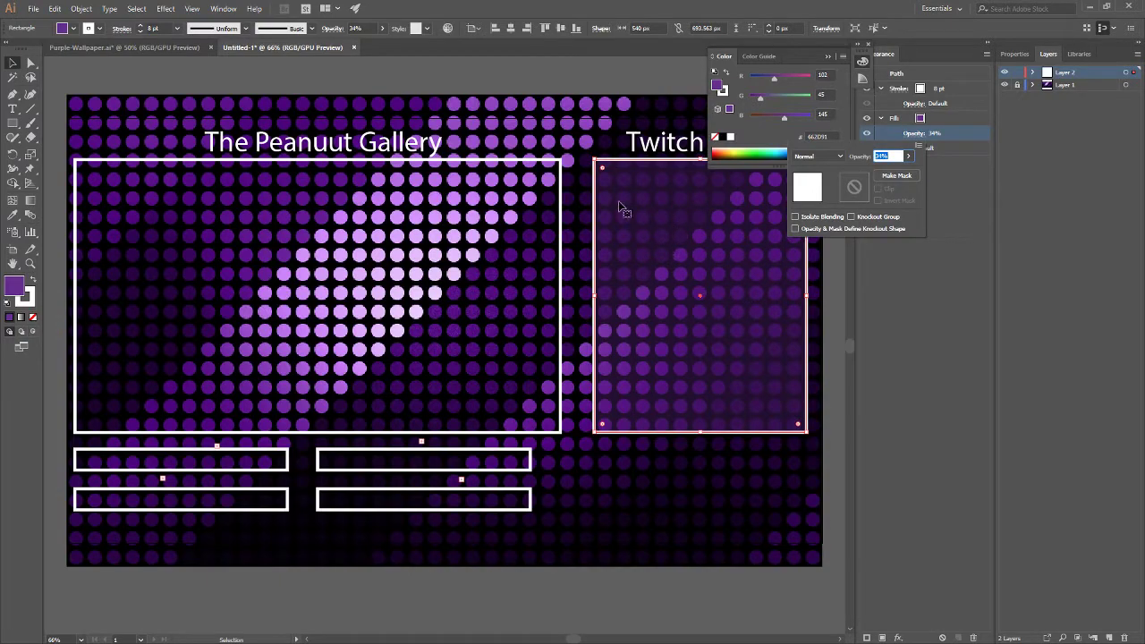
{"action": "left_click", "coordinate": [13, 64]}
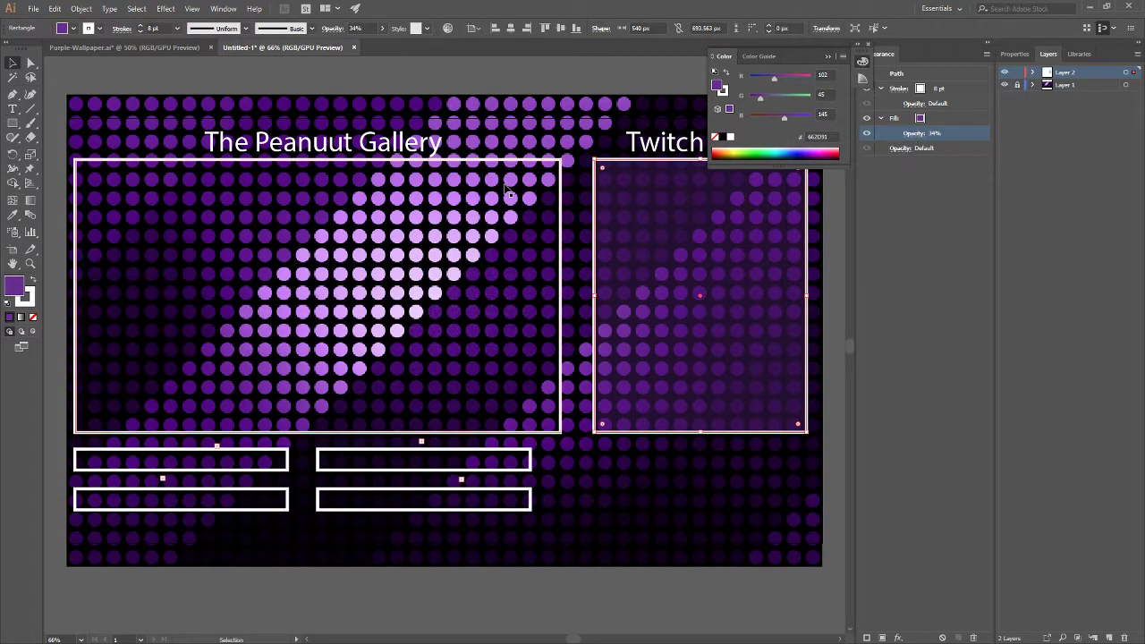
{"action": "left_click", "coordinate": [874, 50]}
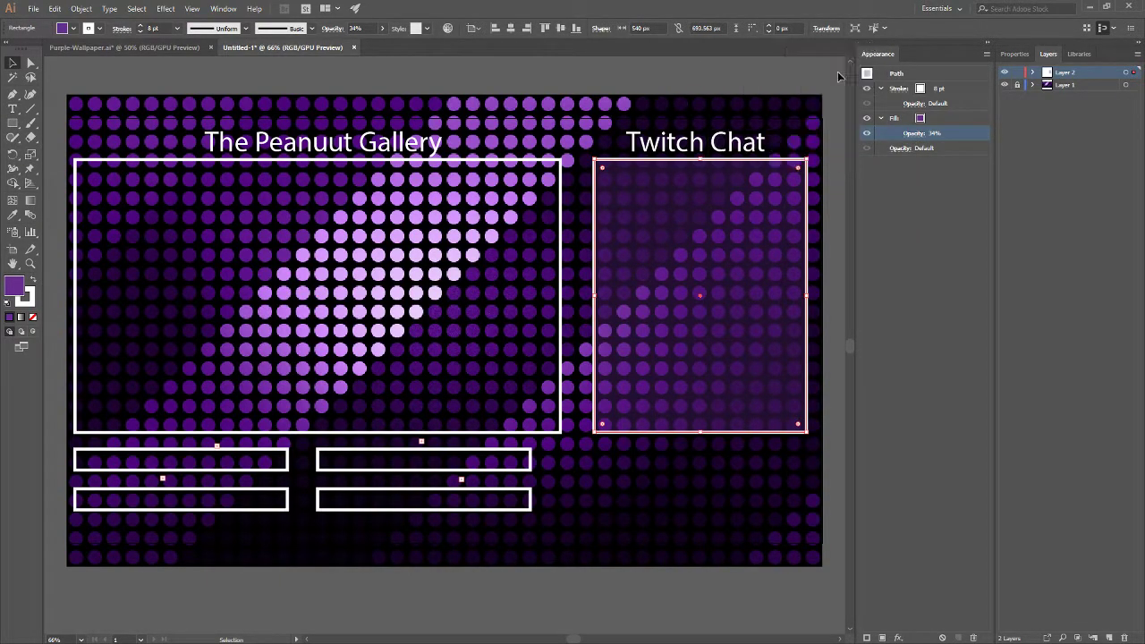
Step: Delete the leftover text area in the chat frame and add black 72 pt placeholder text, aligned to the frame's upper-left corner
{"action": "left_click_drag", "start_coordinate": [601, 180], "coordinate": [605, 494]}
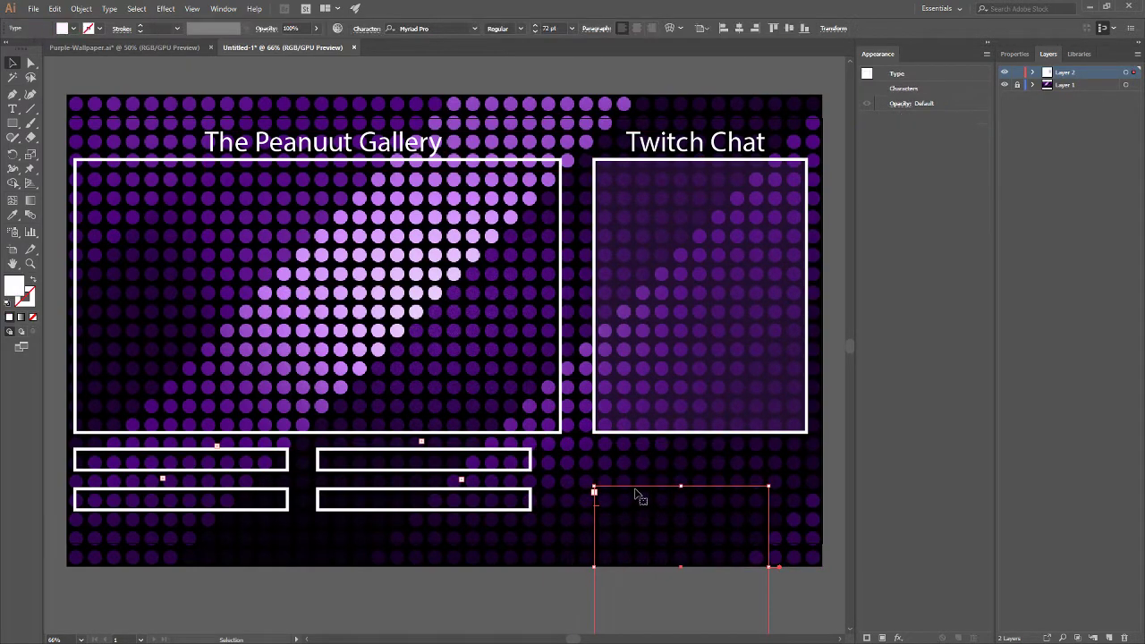
{"action": "key", "text": "Delete"}
{"action": "left_click", "coordinate": [12, 109]}
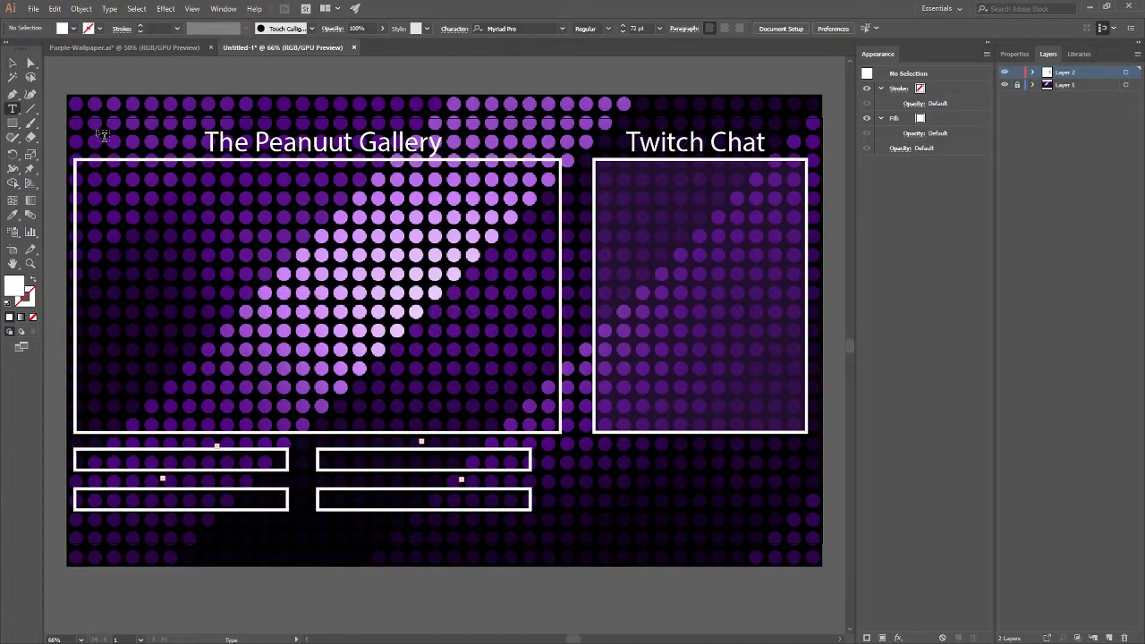
{"action": "left_click_drag", "start_coordinate": [608, 188], "coordinate": [774, 328]}
{"action": "type", "text": "asdasdfasdfasdfas"}
{"action": "type", "text": "dfasdfasdfasdfasdfasdfasdfasdf"}
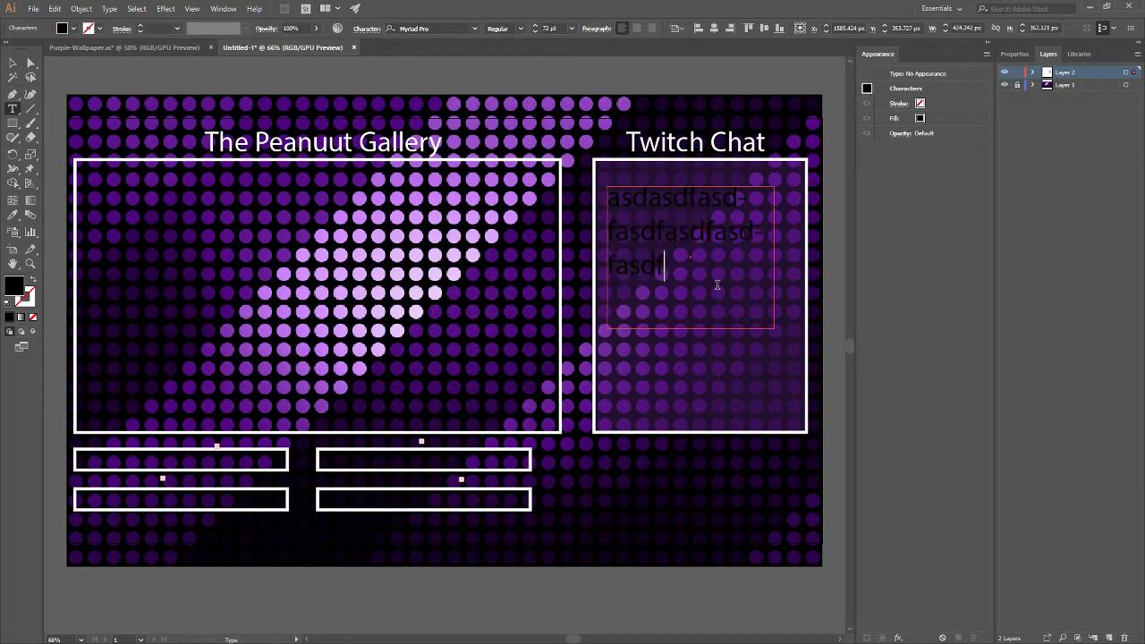
{"action": "left_click", "coordinate": [577, 321]}
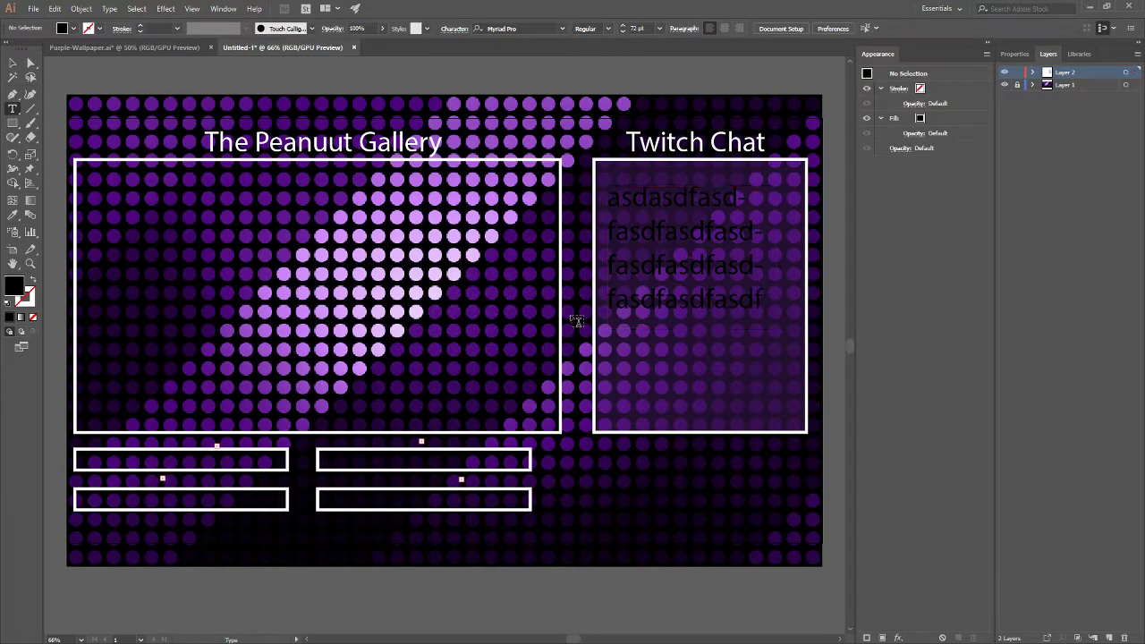
{"action": "left_click", "coordinate": [13, 62]}
{"action": "left_click_drag", "start_coordinate": [678, 253], "coordinate": [660, 211]}
{"action": "left_click", "coordinate": [351, 238]}
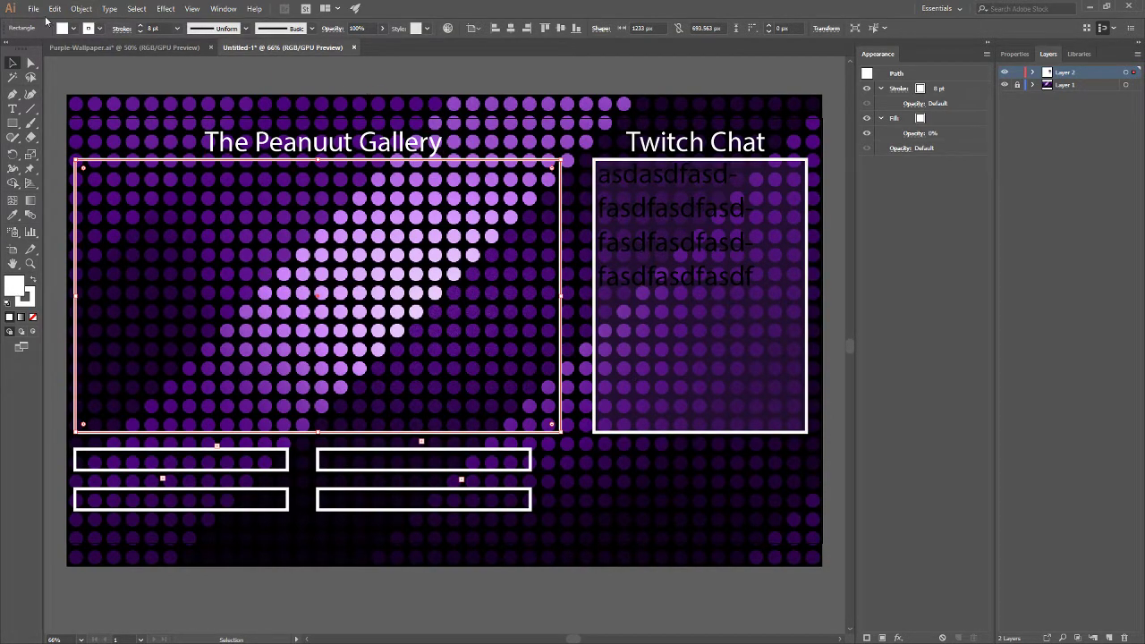
Step: Hide Layer 2 and export the dotted background artboard for screens as a 1x PNG named "Intro Overlay"
{"action": "left_click", "coordinate": [1004, 73]}
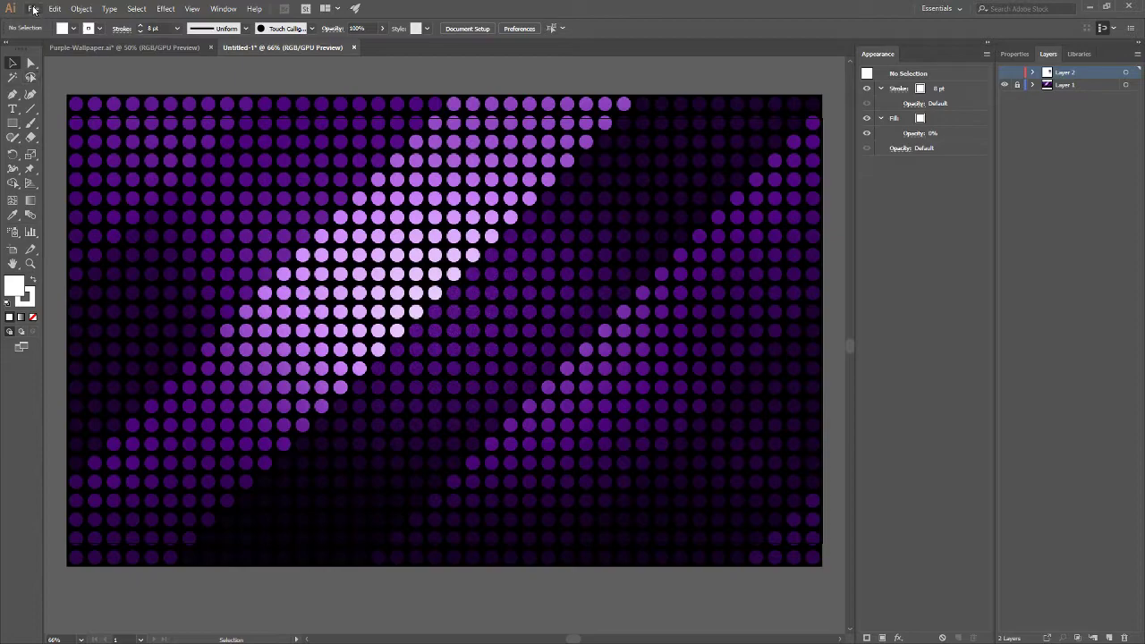
{"action": "left_click", "coordinate": [34, 8]}
{"action": "mouse_move", "coordinate": [182, 219]}
{"action": "left_click", "coordinate": [260, 218]}
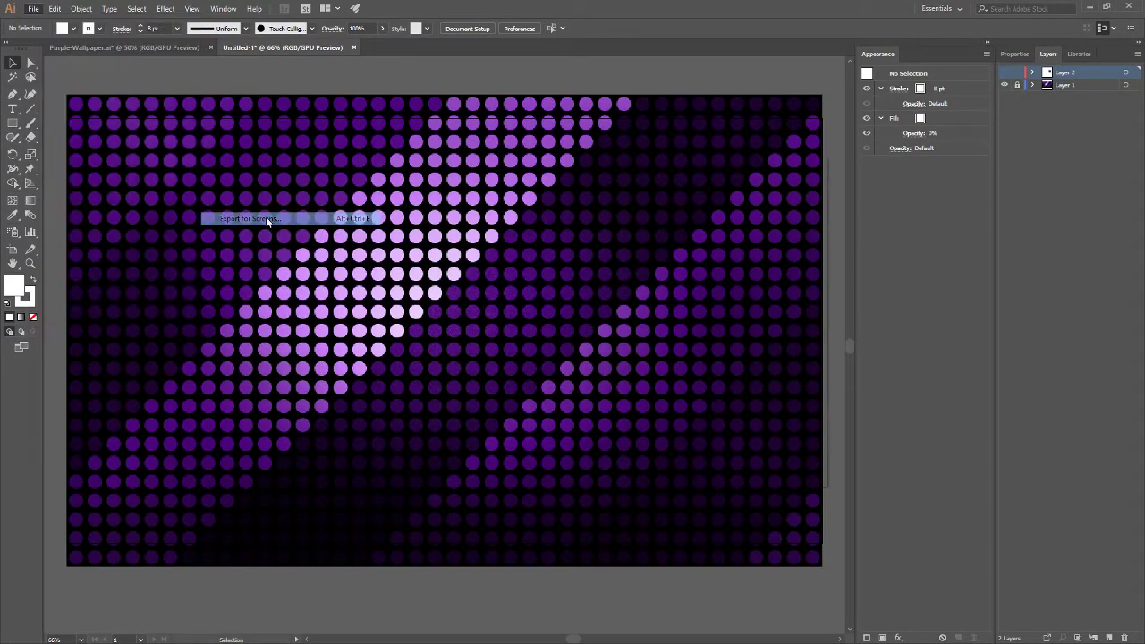
{"action": "left_click", "coordinate": [381, 266]}
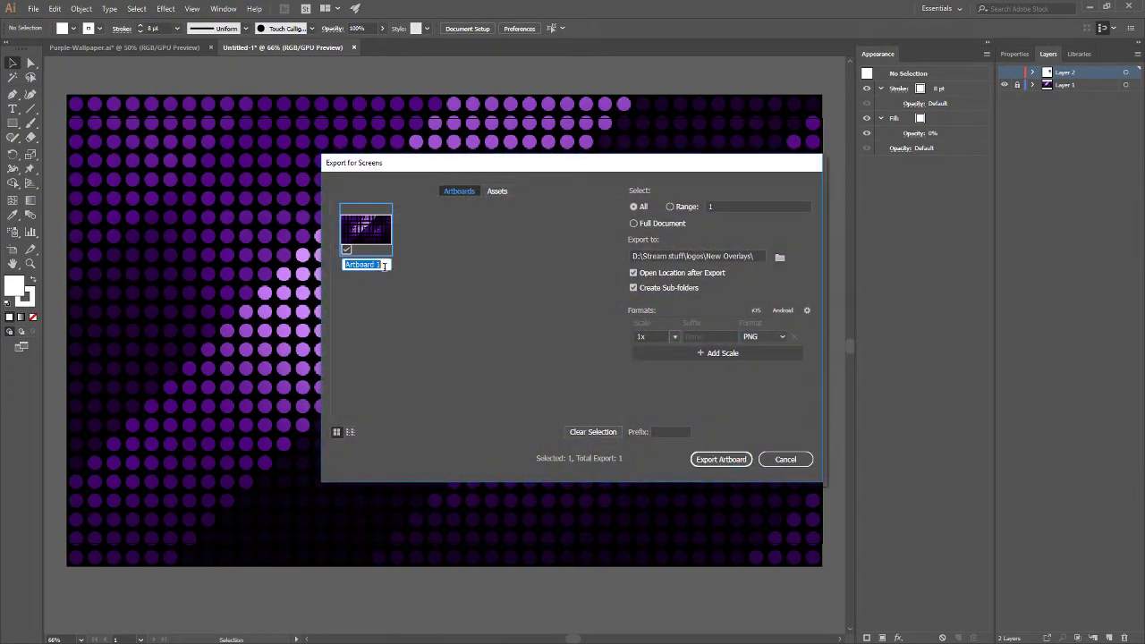
{"action": "type", "text": "Intro Overlay"}
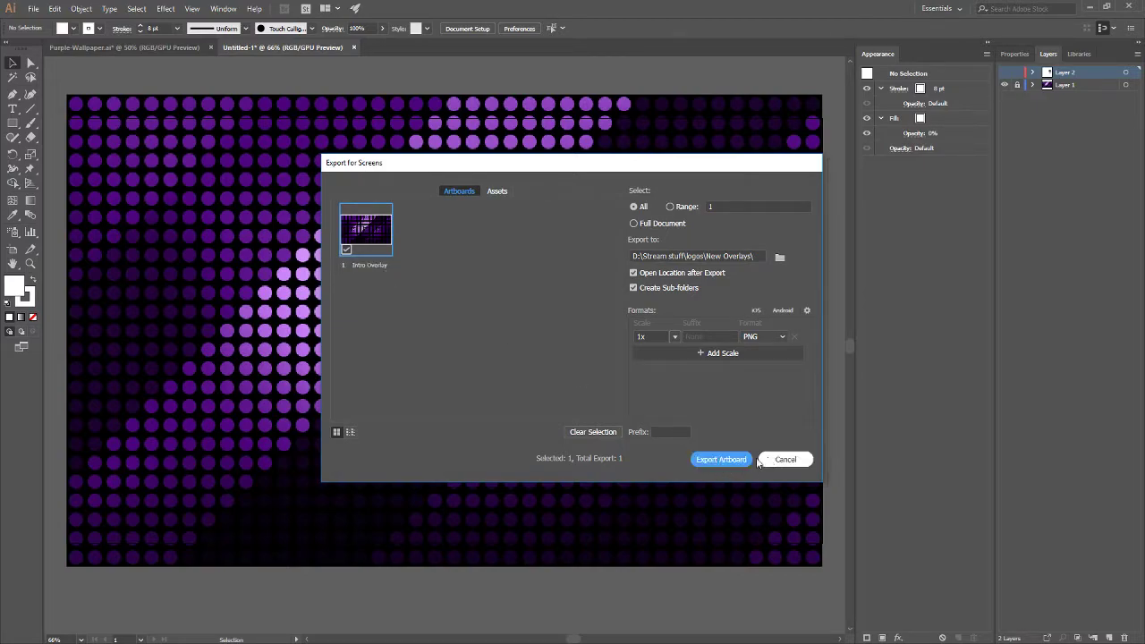
{"action": "left_click", "coordinate": [721, 461]}
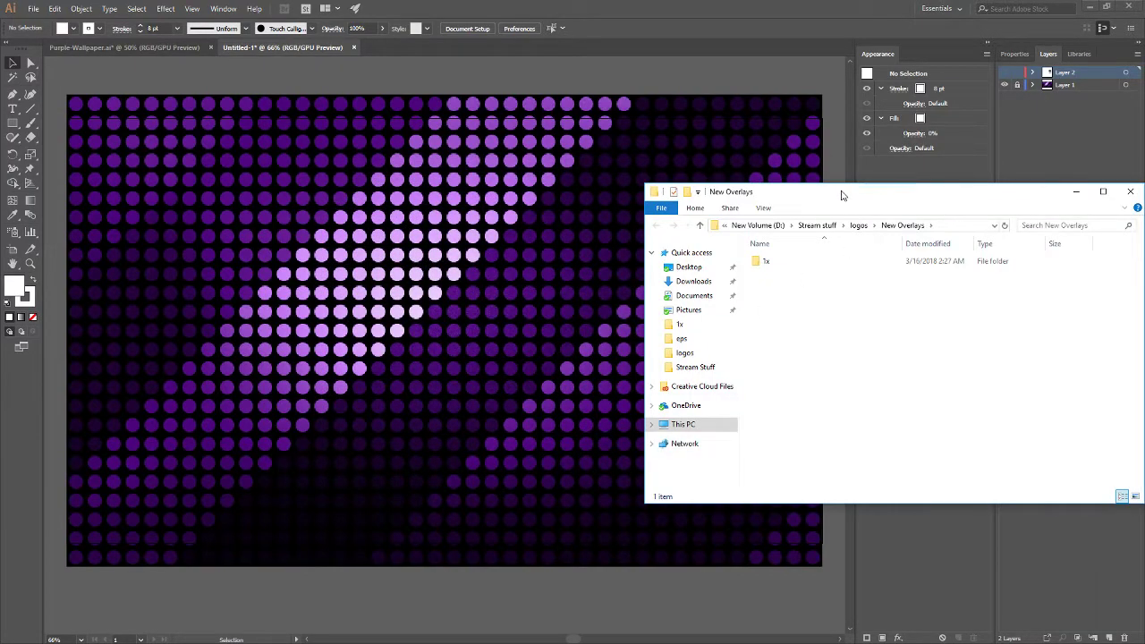
Step: Check the exported Intro Overlay image in the 1x subfolder of New Overlays and close the folder window
{"action": "left_click_drag", "start_coordinate": [842, 191], "coordinate": [653, 176]}
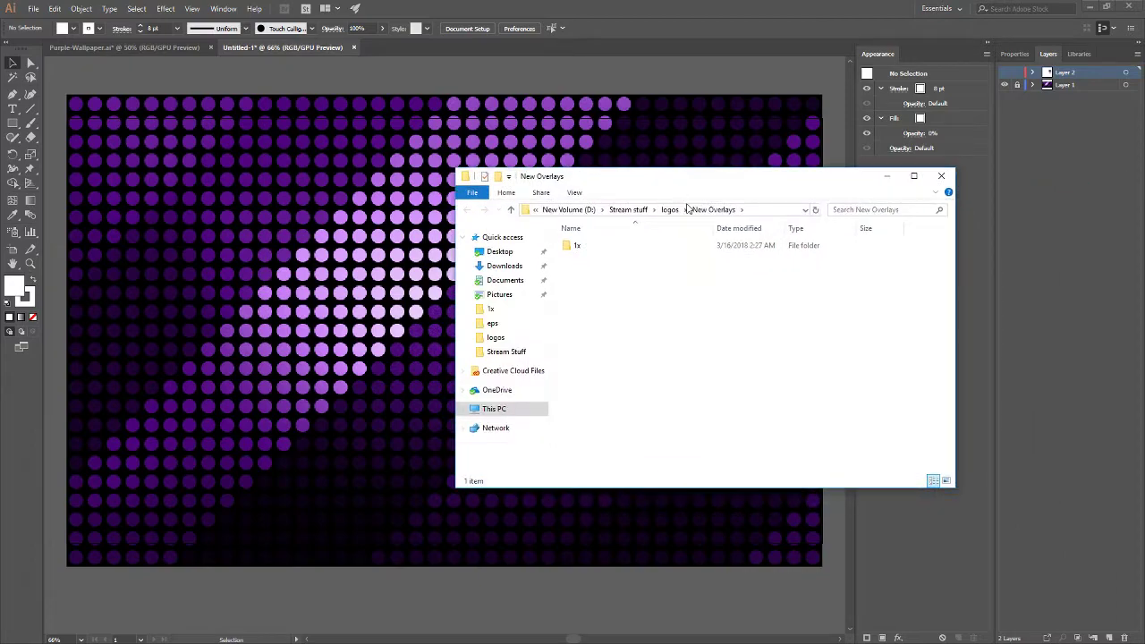
{"action": "double_click", "coordinate": [584, 253]}
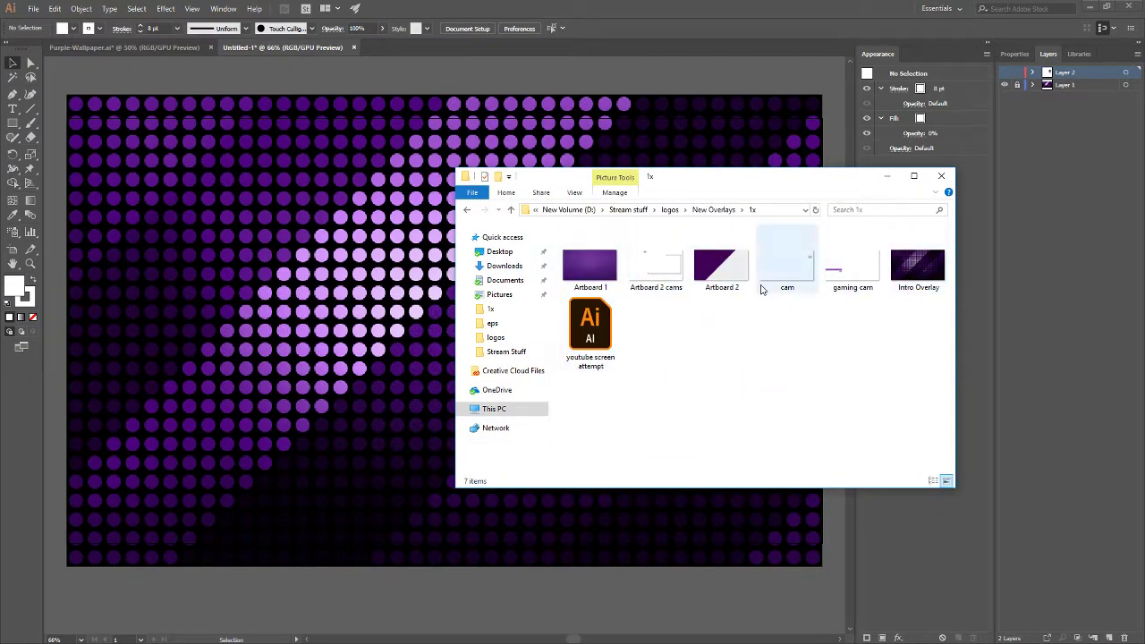
{"action": "left_click", "coordinate": [941, 175]}
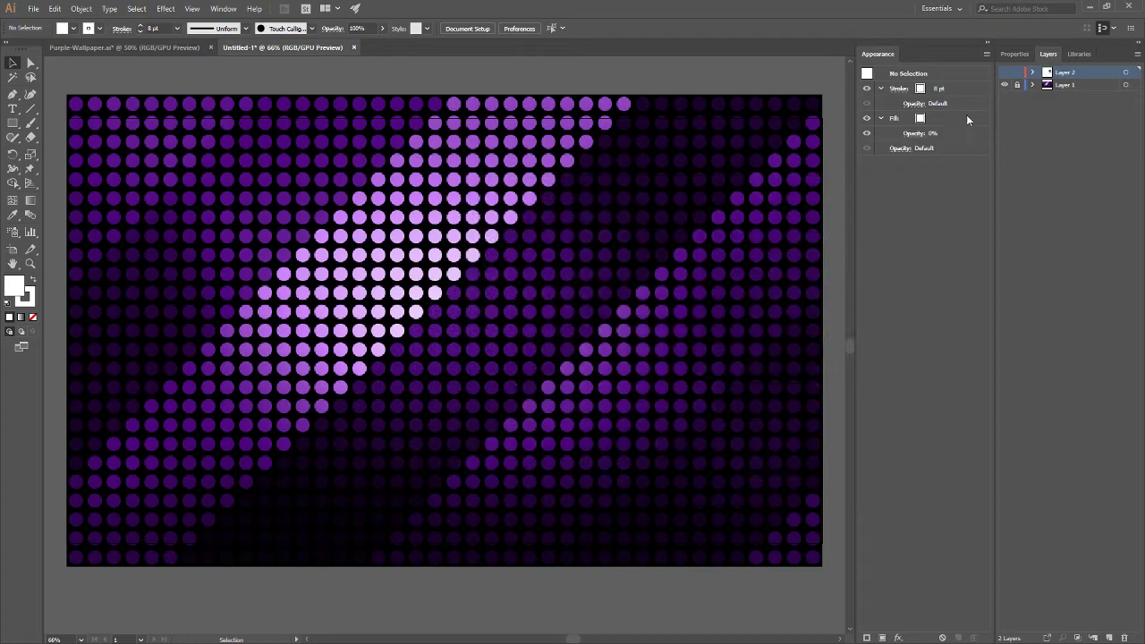
Step: Hide Layer 1, show Layer 2, export the artboard as a 1x PNG named "Intro Overlay Cam", and check it in the 1x folder
{"action": "left_click", "coordinate": [1004, 85]}
{"action": "left_click", "coordinate": [1004, 72]}
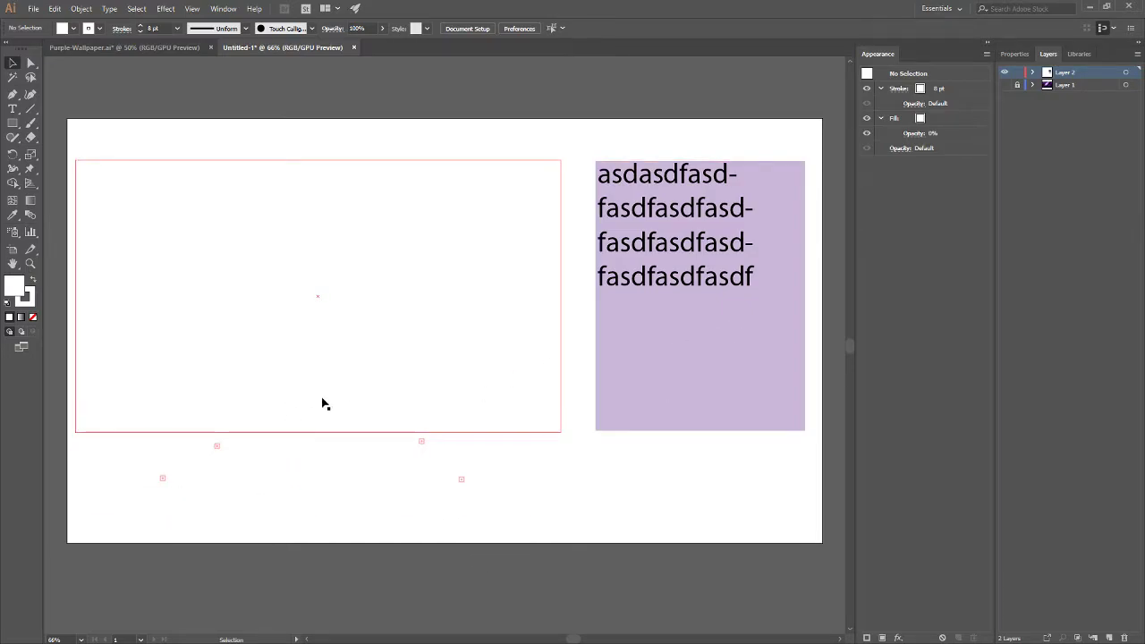
{"action": "left_click", "coordinate": [55, 9]}
{"action": "mouse_move", "coordinate": [33, 8]}
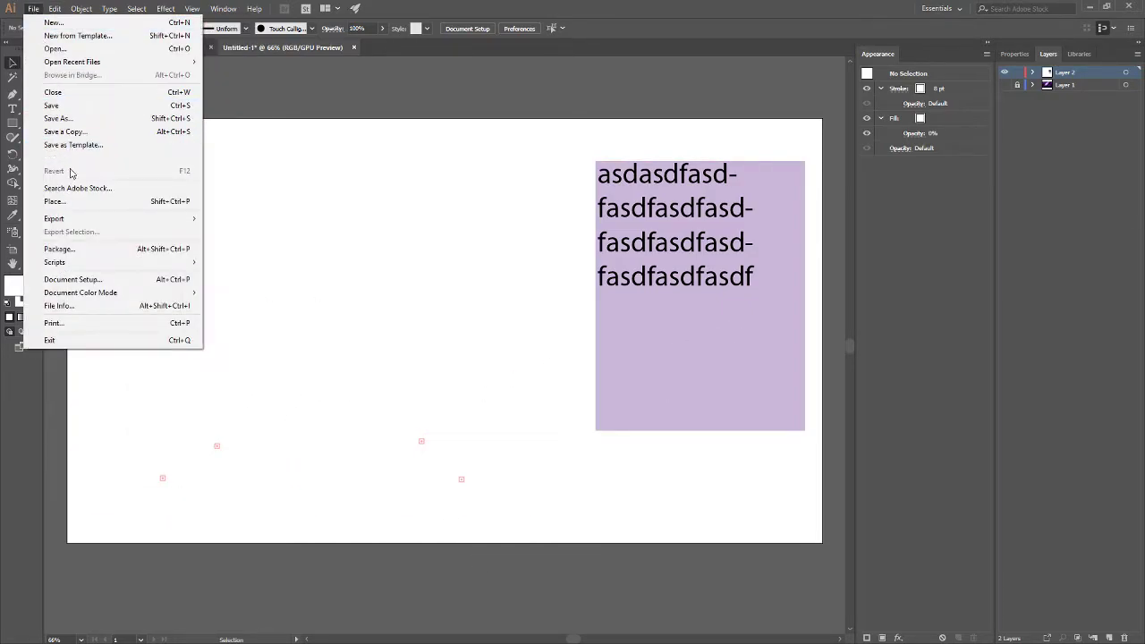
{"action": "mouse_move", "coordinate": [53, 218]}
{"action": "left_click", "coordinate": [250, 219]}
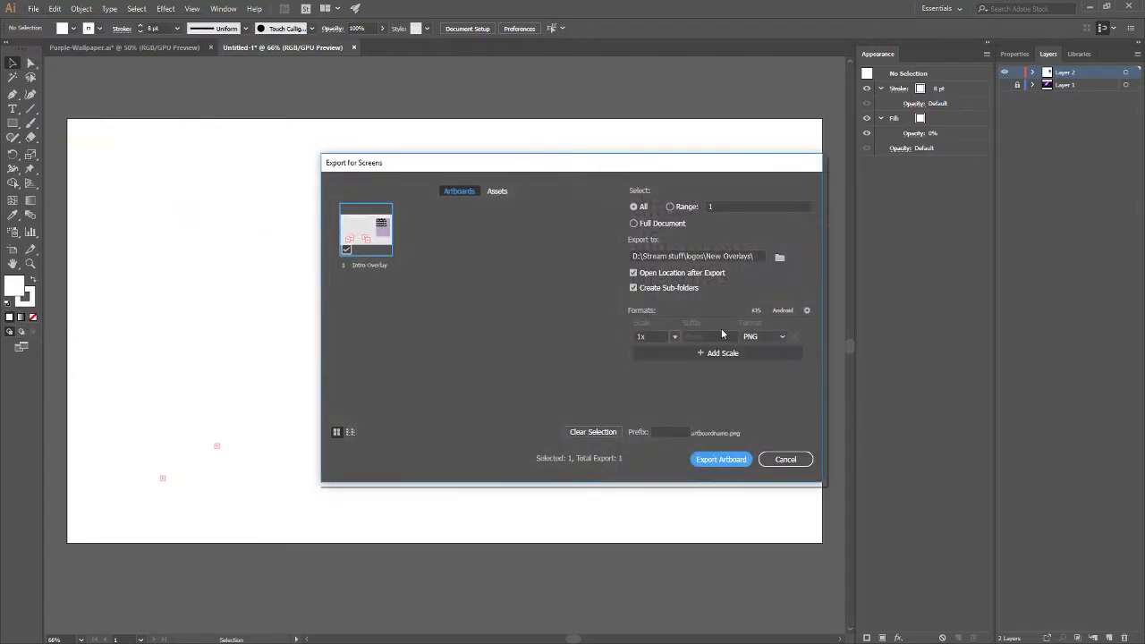
{"action": "double_click", "coordinate": [372, 265]}
{"action": "left_click", "coordinate": [390, 265]}
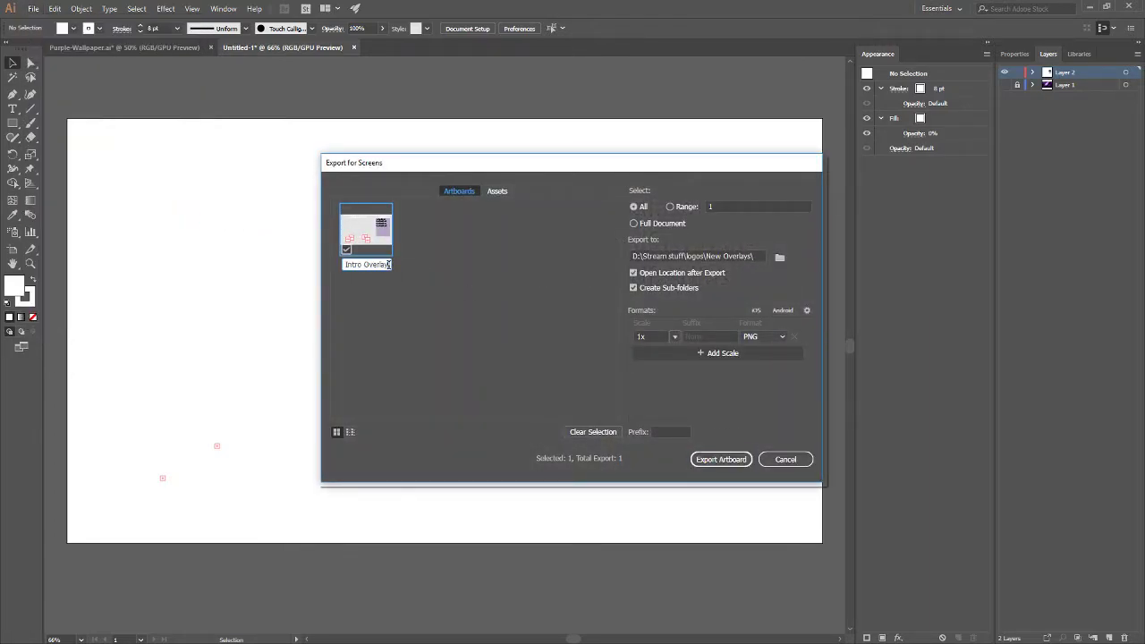
{"action": "type", "text": "Cam"}
{"action": "left_click", "coordinate": [724, 460]}
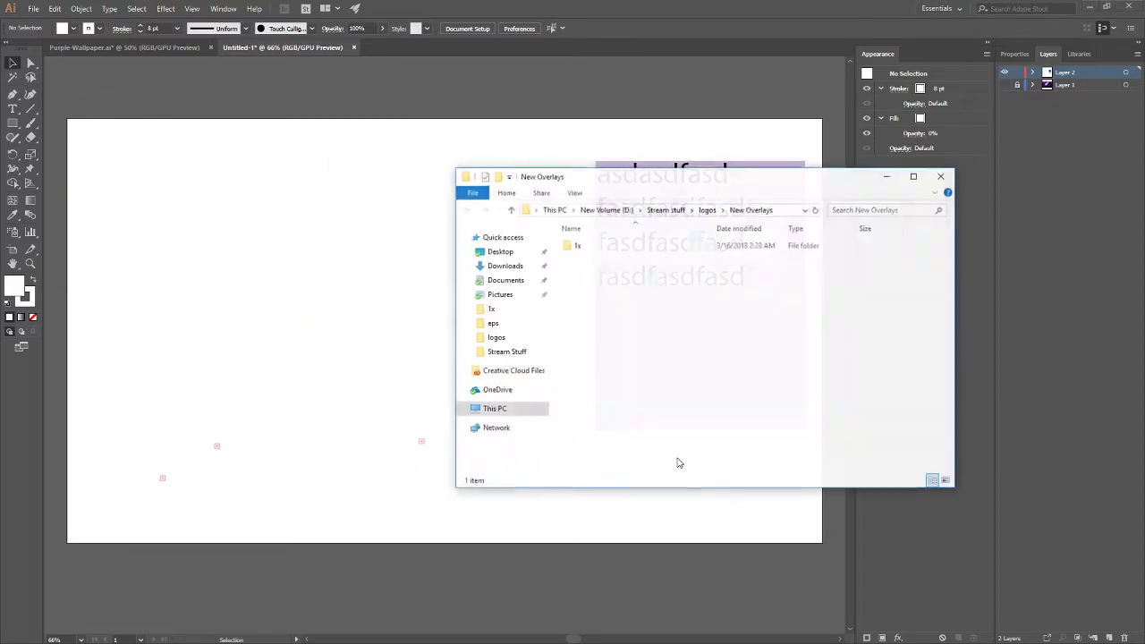
{"action": "double_click", "coordinate": [597, 250]}
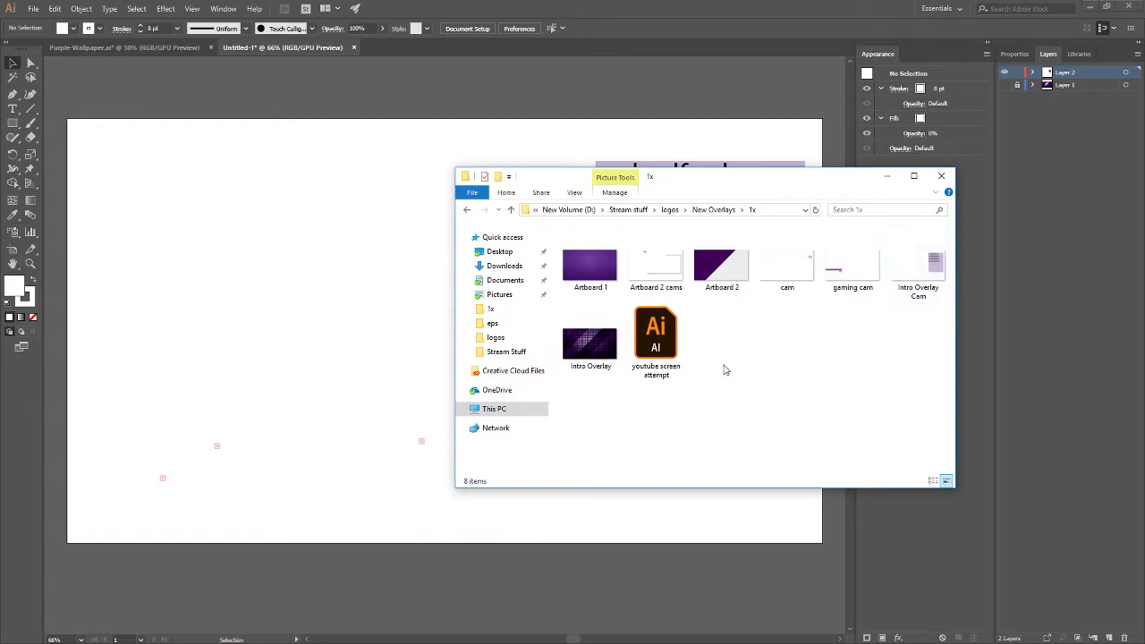
{"action": "left_click", "coordinate": [940, 175]}
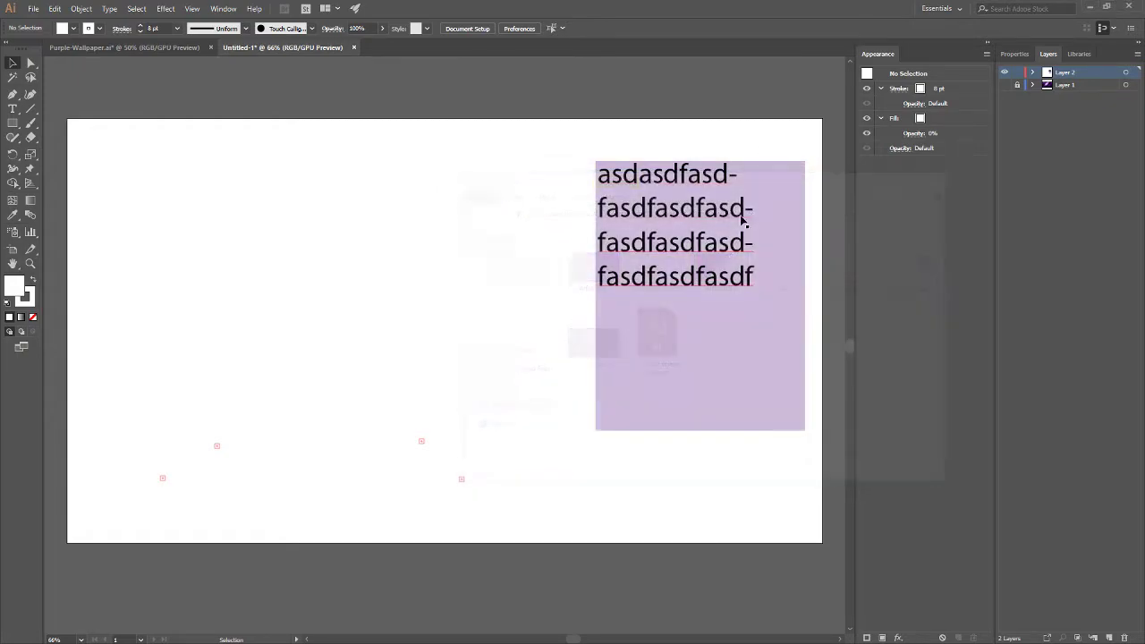
Step: Save the document as an Adobe Illustrator file named "dots background" in the 1x folder
{"action": "left_click", "coordinate": [55, 8]}
{"action": "mouse_move", "coordinate": [33, 8]}
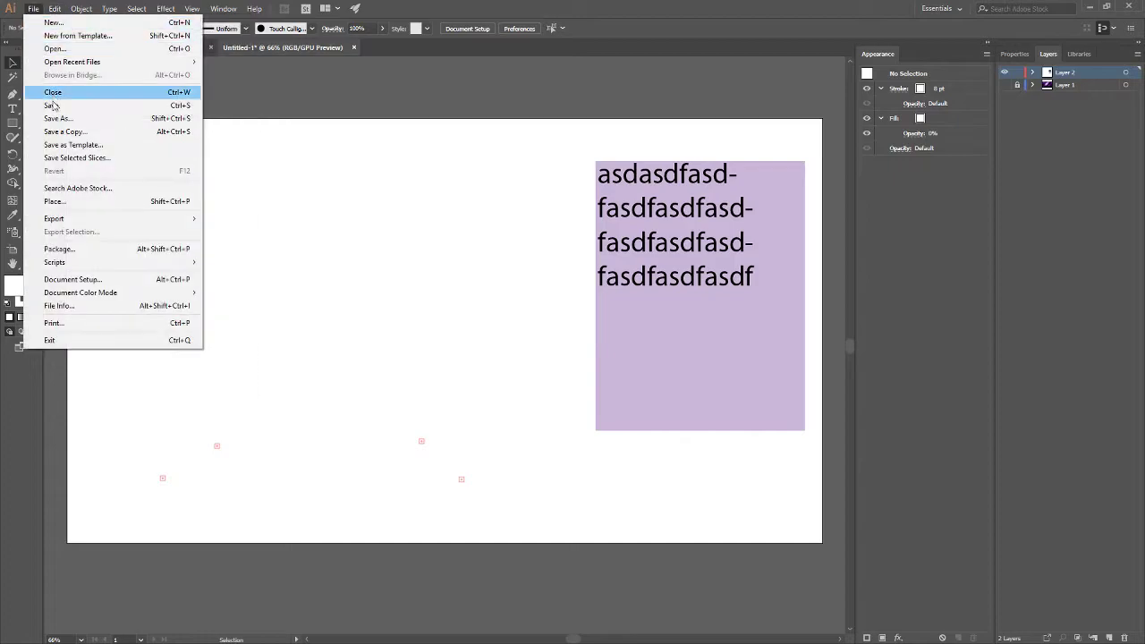
{"action": "left_click", "coordinate": [57, 118]}
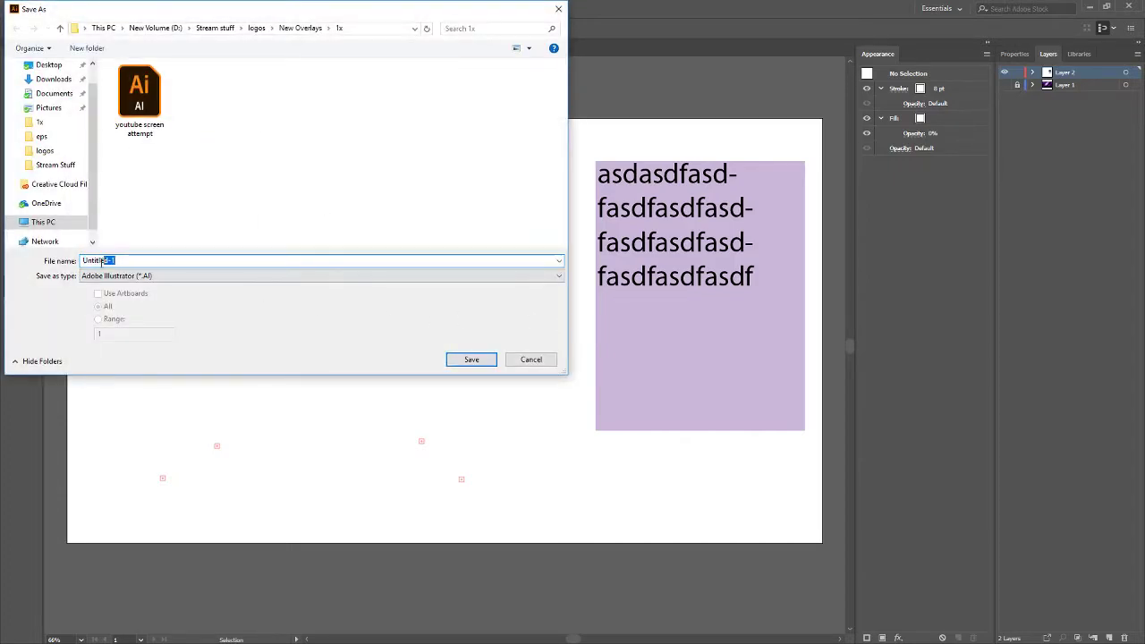
{"action": "type", "text": "dots background"}
{"action": "key", "text": "Return"}
{"action": "left_click", "coordinate": [625, 489]}
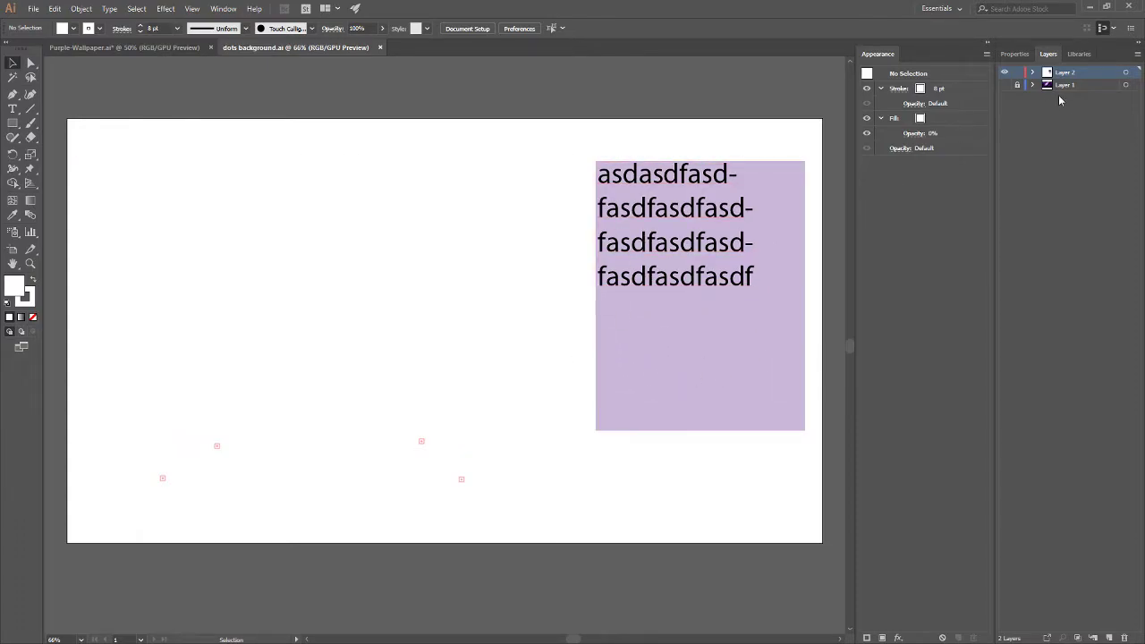
Step: Show Layer 1 again and quit Illustrator, saving the changes to dots background.ai and discarding those to Purple-Wallpaper.ai
{"action": "left_click", "coordinate": [1003, 85]}
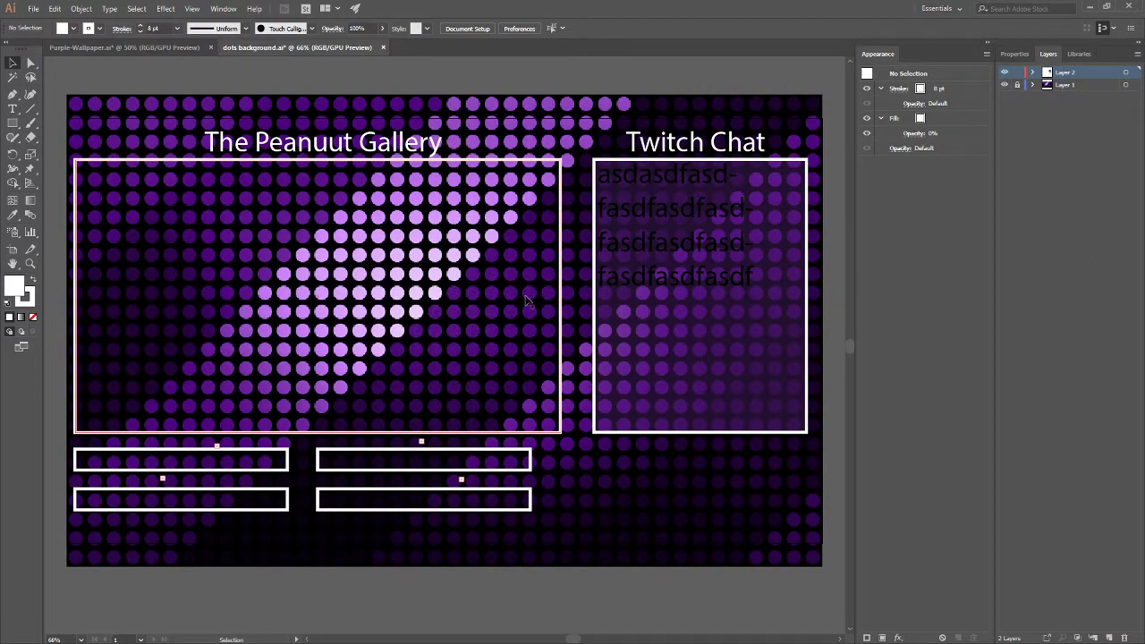
{"action": "left_click", "coordinate": [1131, 6]}
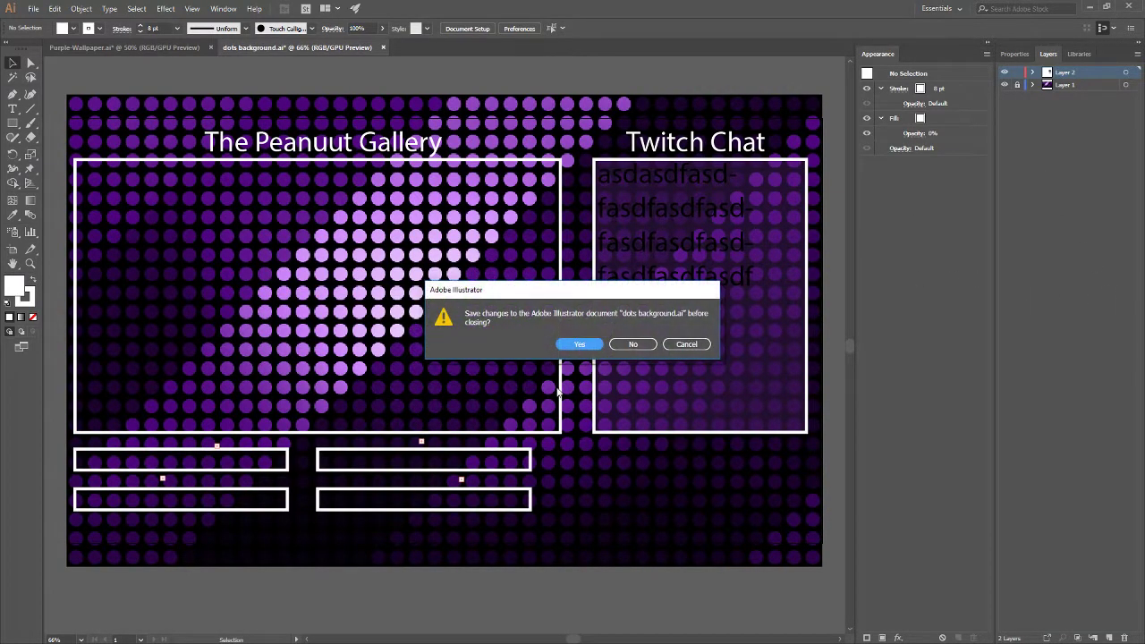
{"action": "left_click", "coordinate": [576, 346]}
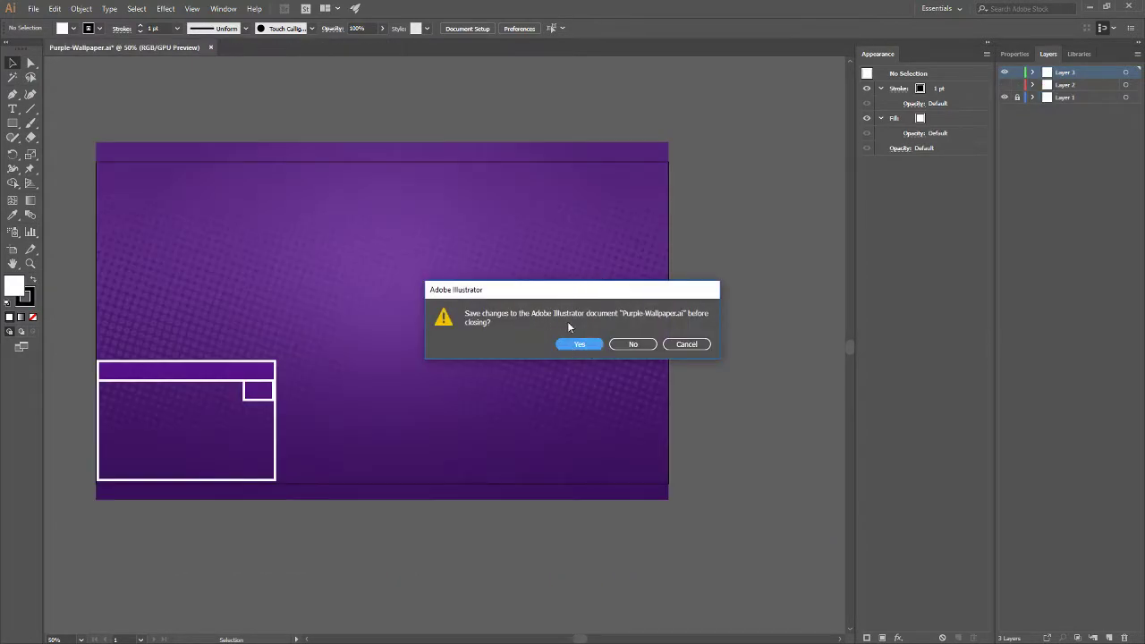
{"action": "left_click", "coordinate": [636, 346]}
{"action": "left_click", "coordinate": [639, 344]}
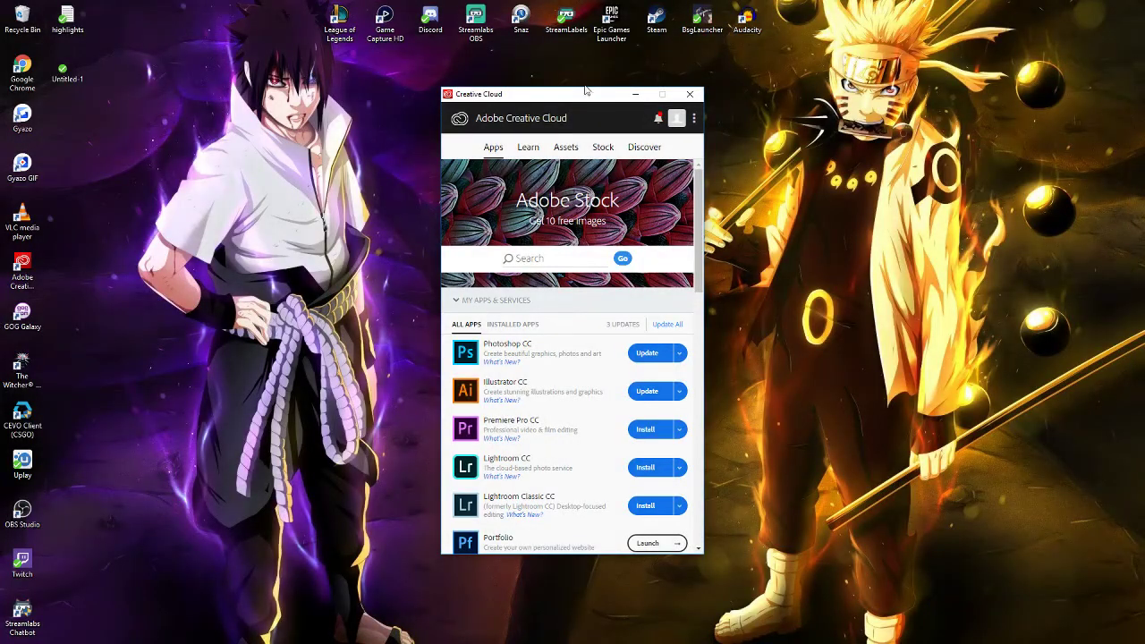
Step: Close the Creative Cloud window and bring the OBS window onto this screen
{"action": "left_click", "coordinate": [698, 95]}
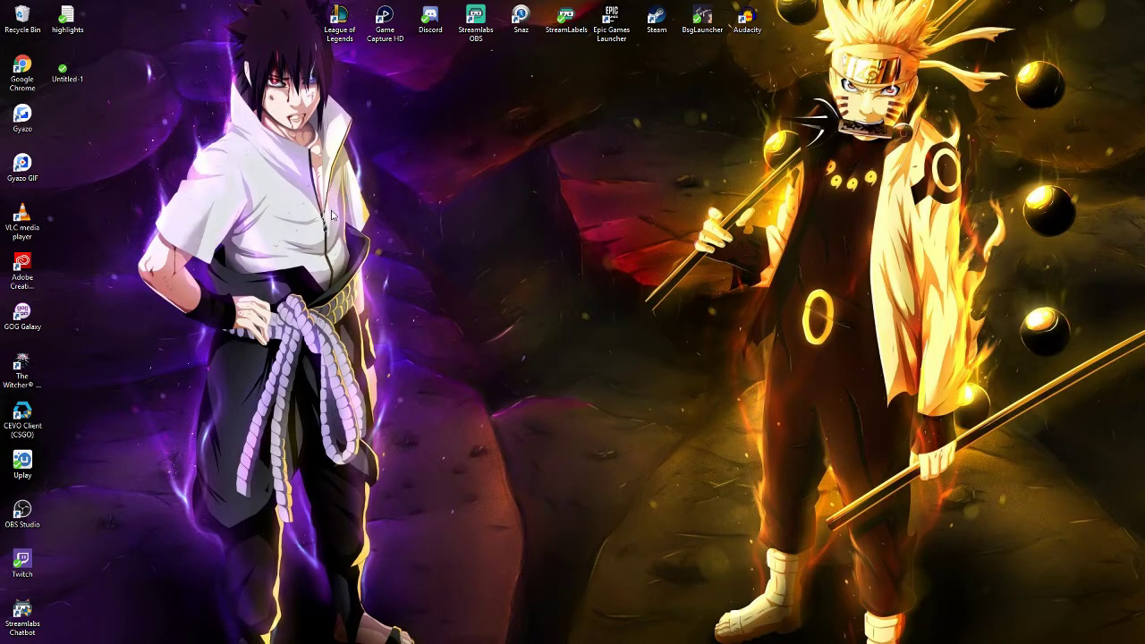
{"action": "left_click_drag", "start_coordinate": [854, 258], "coordinate": [484, 81]}
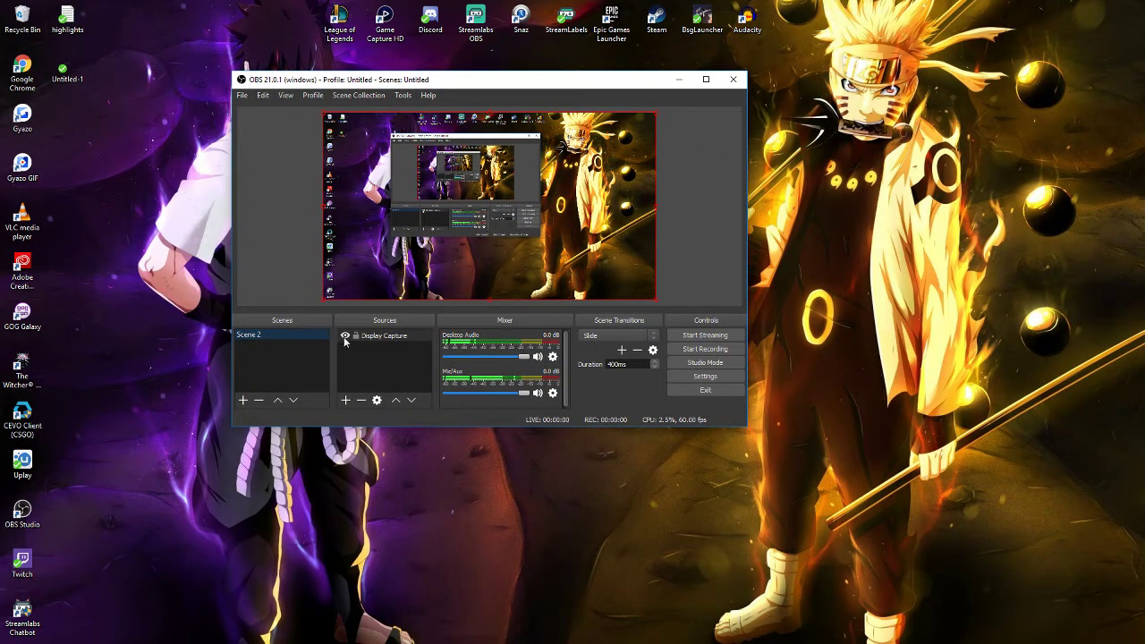
Step: Add a new image source named "Background" to Scene 2 in OBS
{"action": "right_click", "coordinate": [602, 261]}
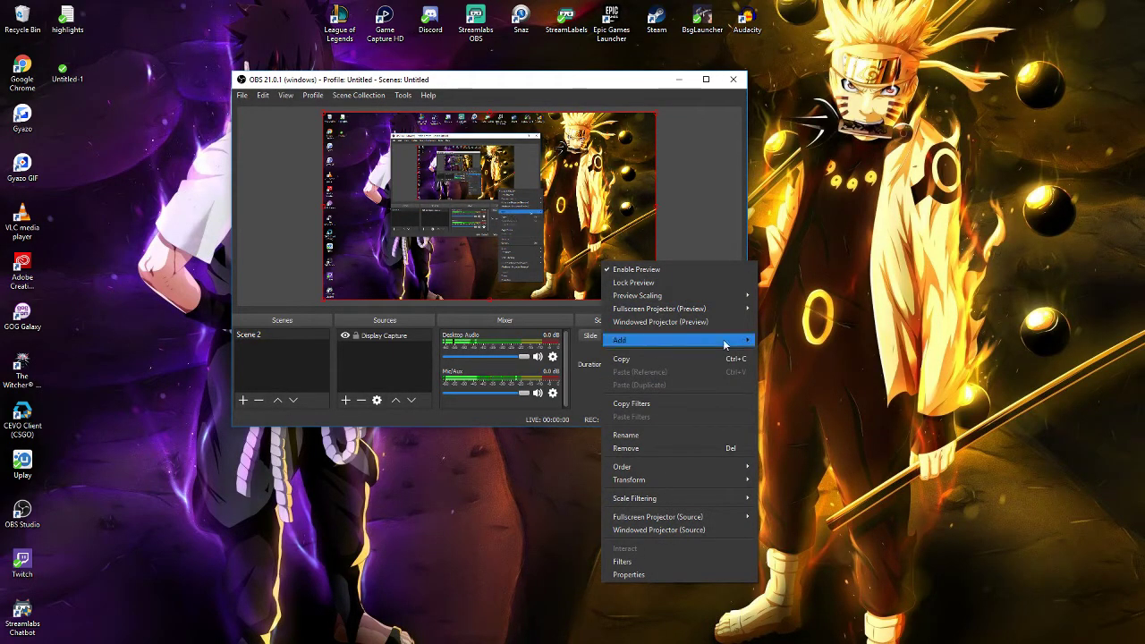
{"action": "mouse_move", "coordinate": [714, 340]}
{"action": "left_click", "coordinate": [789, 424]}
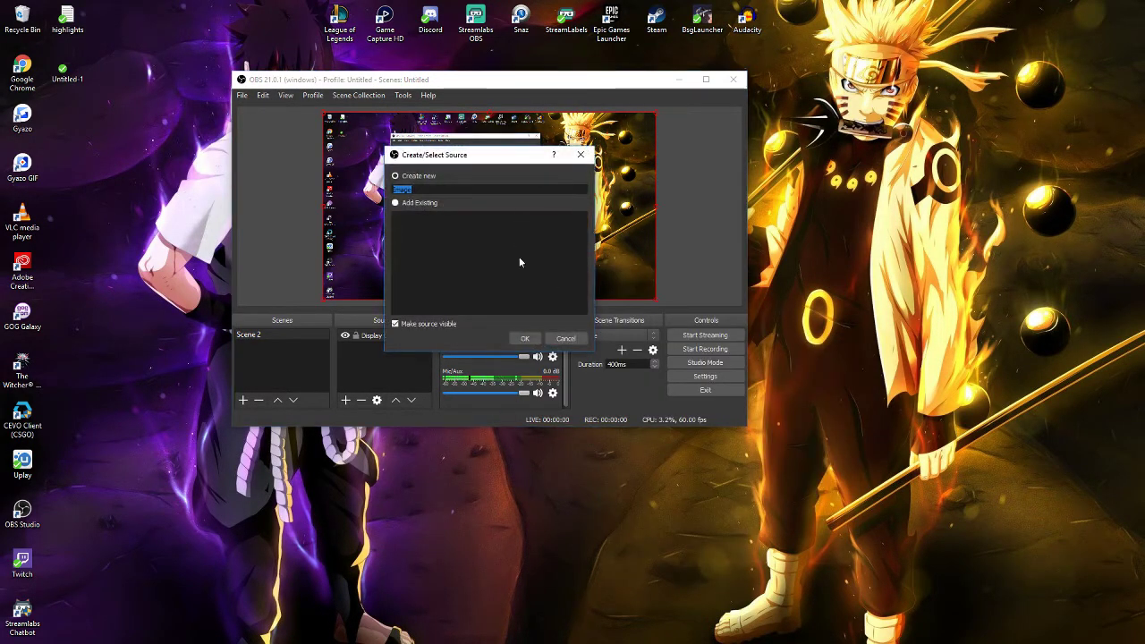
{"action": "type", "text": "Background"}
{"action": "key", "text": "Return"}
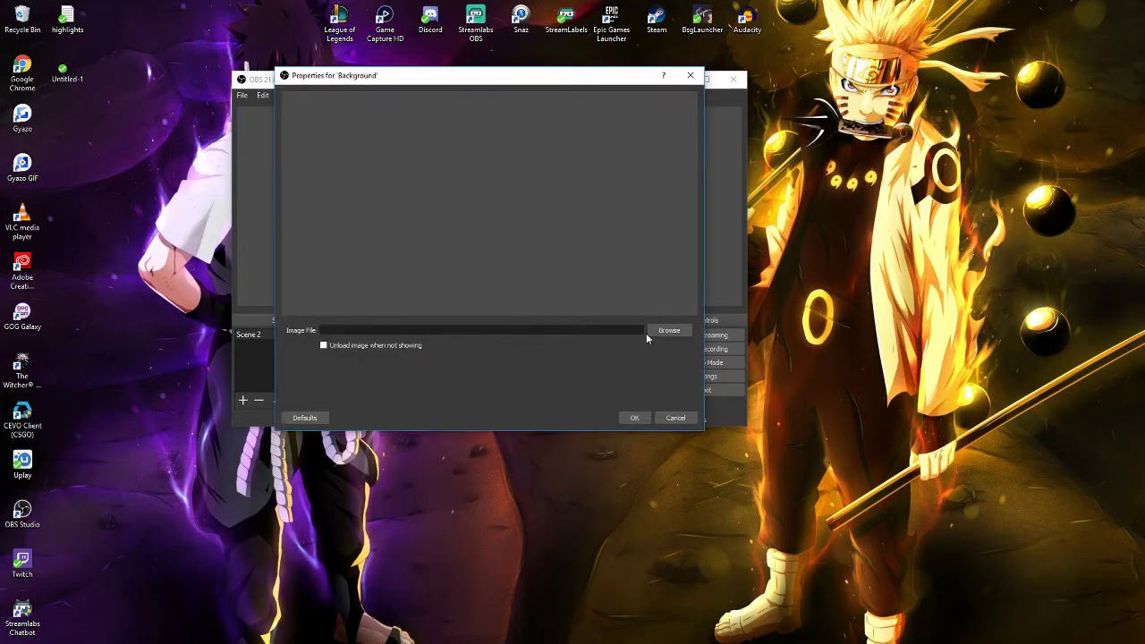
Step: Load the Intro Overlay image from D:/Stream stuff/logos/New Overlays/1x into the Background source and check it in the enlarged preview
{"action": "left_click", "coordinate": [661, 329]}
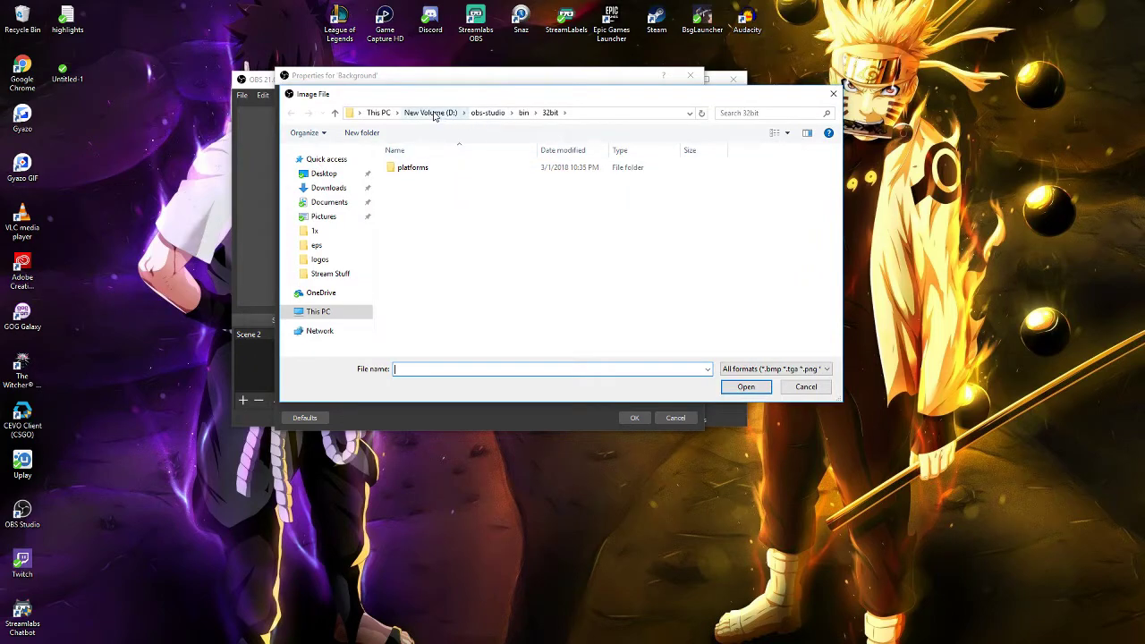
{"action": "left_click", "coordinate": [430, 113]}
{"action": "double_click", "coordinate": [427, 312]}
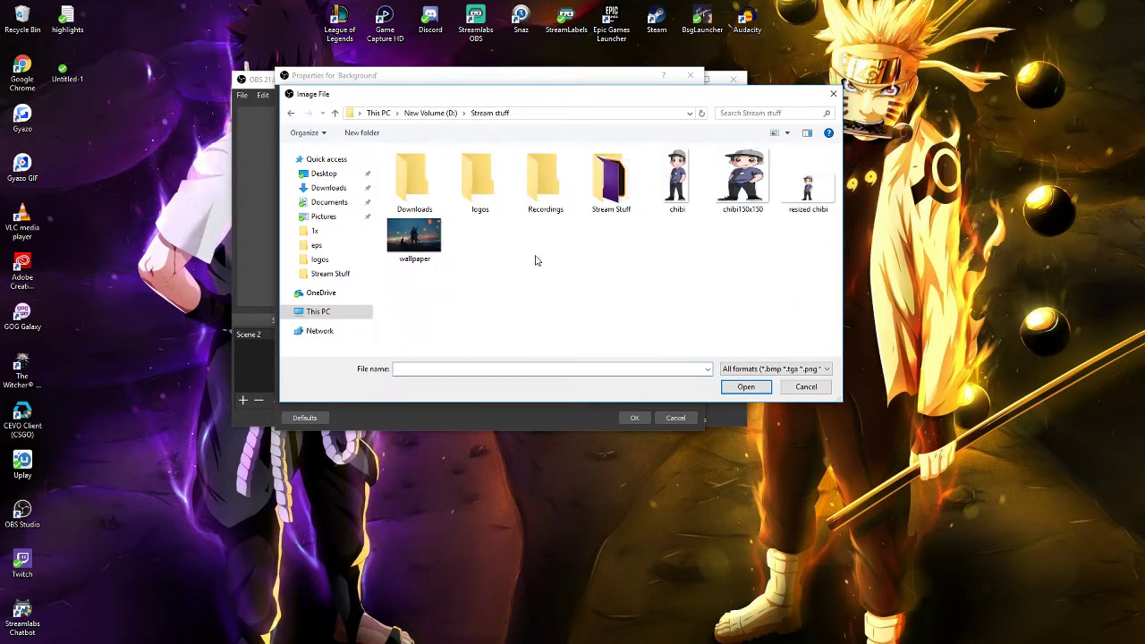
{"action": "double_click", "coordinate": [498, 182]}
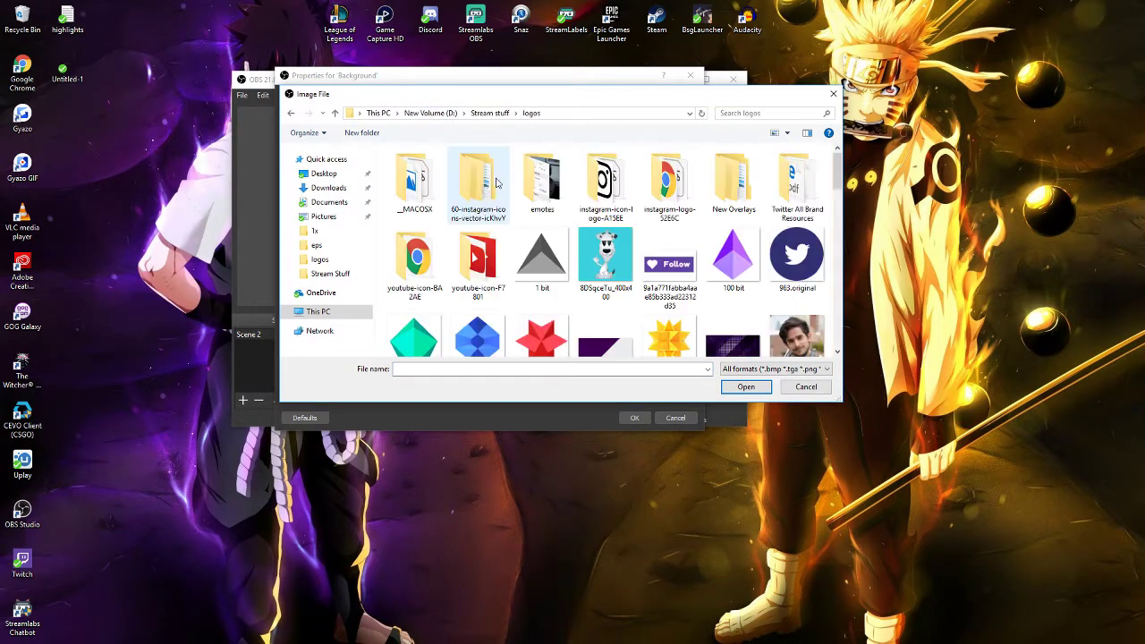
{"action": "double_click", "coordinate": [726, 183]}
{"action": "double_click", "coordinate": [410, 176]}
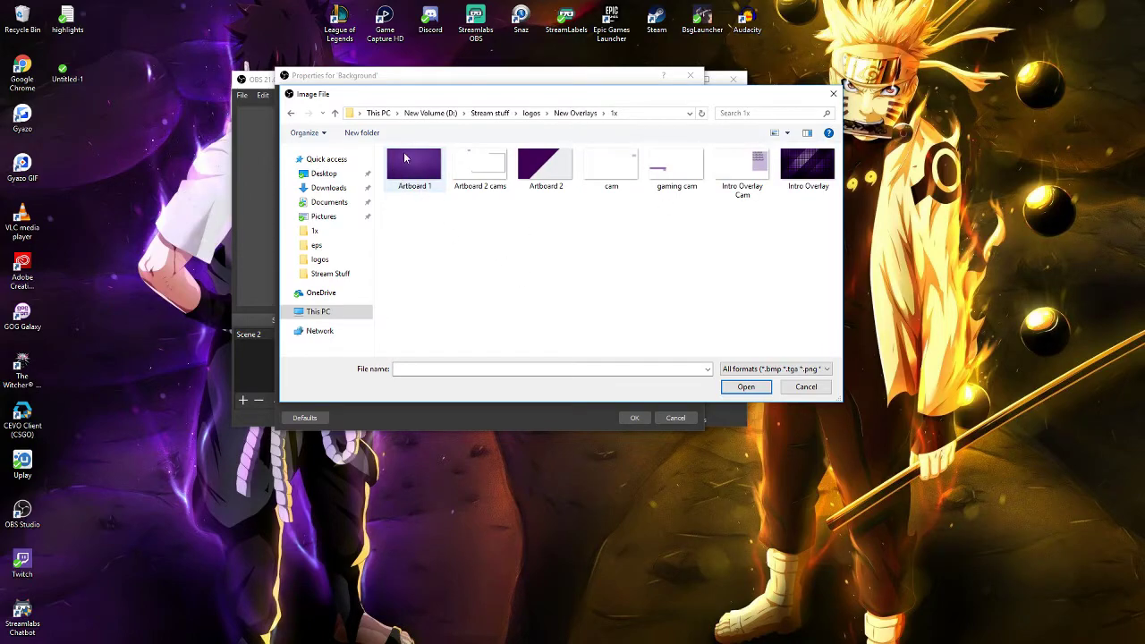
{"action": "double_click", "coordinate": [807, 170]}
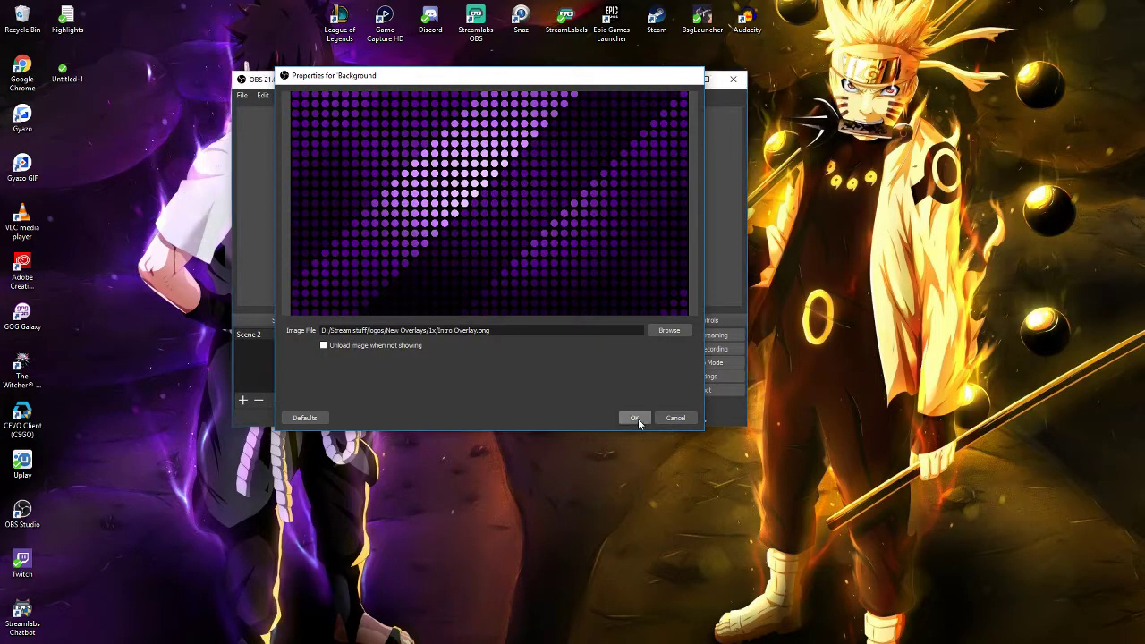
{"action": "left_click", "coordinate": [634, 417]}
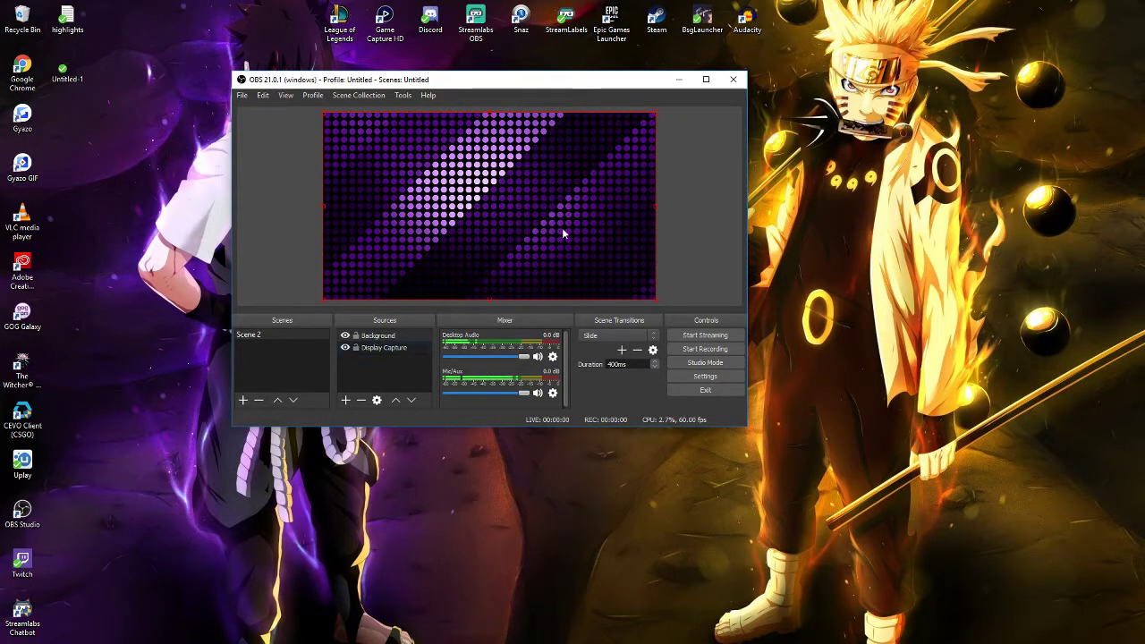
{"action": "left_click", "coordinate": [705, 78]}
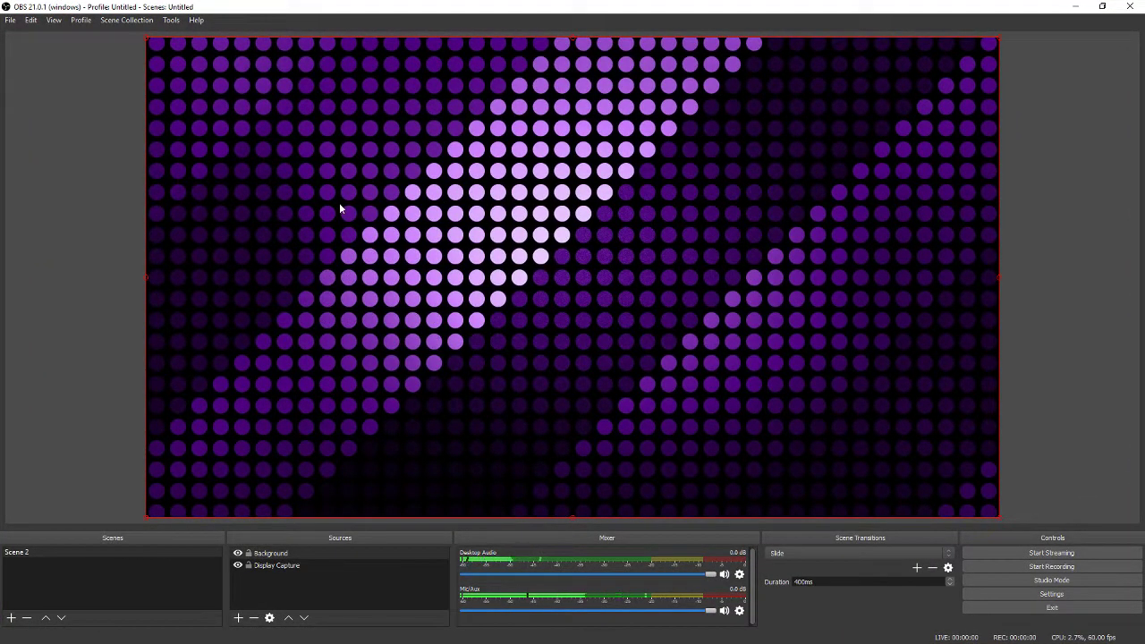
{"action": "left_click", "coordinate": [1102, 6]}
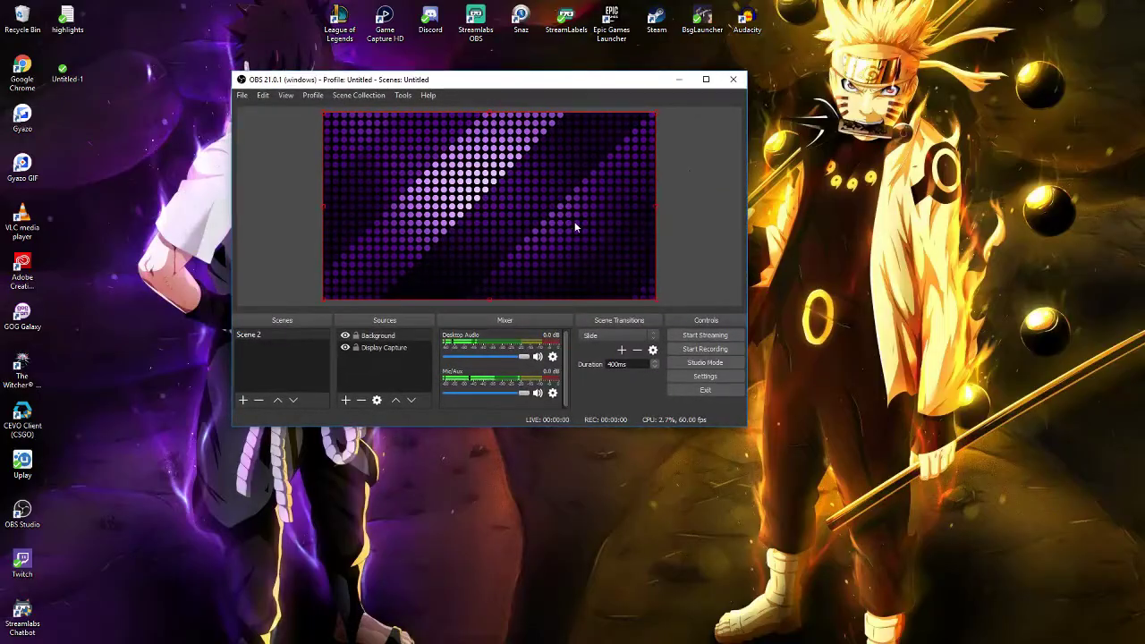
Step: Add another new image source named "Cam Overlay" to Scene 2
{"action": "right_click", "coordinate": [471, 234]}
{"action": "mouse_move", "coordinate": [623, 317]}
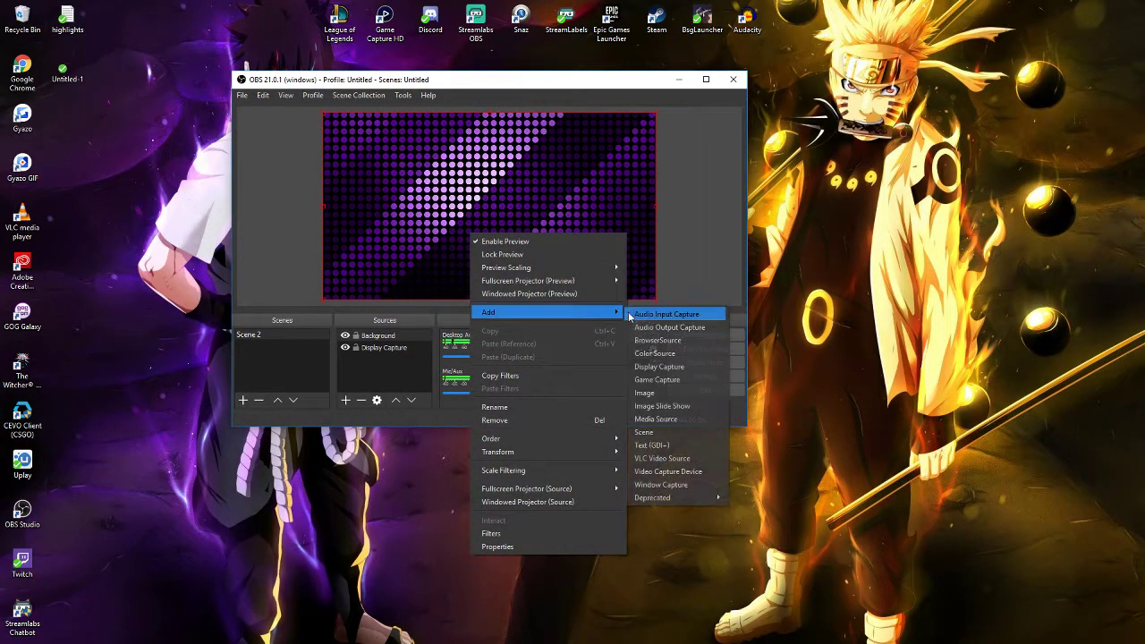
{"action": "left_click", "coordinate": [679, 393]}
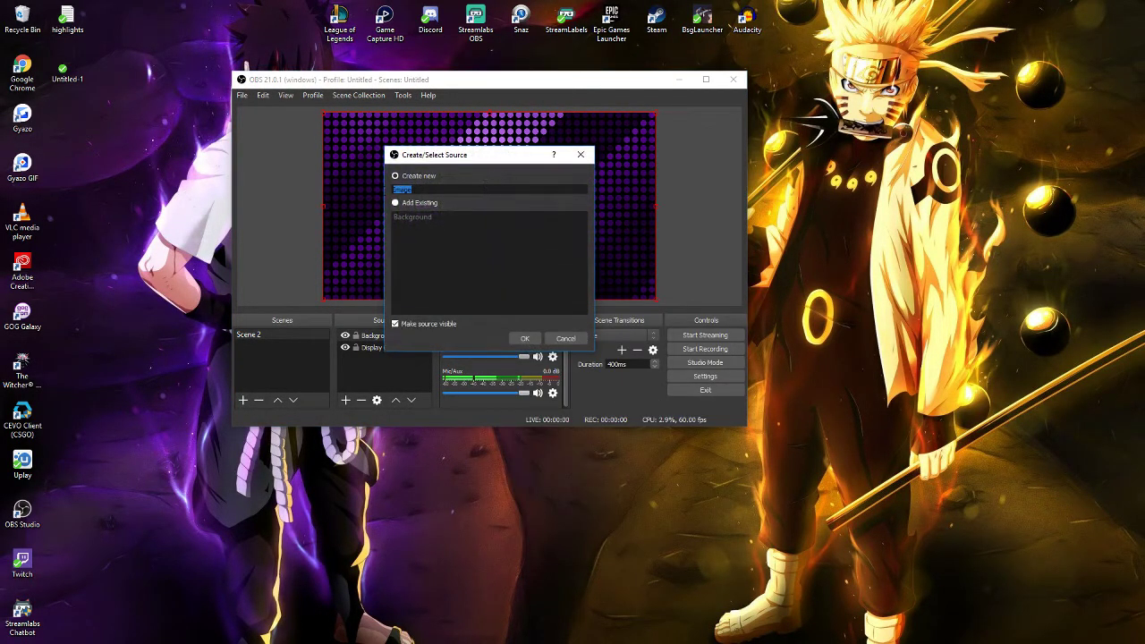
{"action": "type", "text": "Cam OVer"}
{"action": "key", "text": "BackSpace"}
{"action": "key", "text": "BackSpace"}
{"action": "key", "text": "BackSpace"}
{"action": "left_click", "coordinate": [525, 338]}
Step: Load the Intro Overlay Cam image from the 1x folder into the Cam Overlay source and check the combined overlay in a maximized window
{"action": "left_click", "coordinate": [669, 327]}
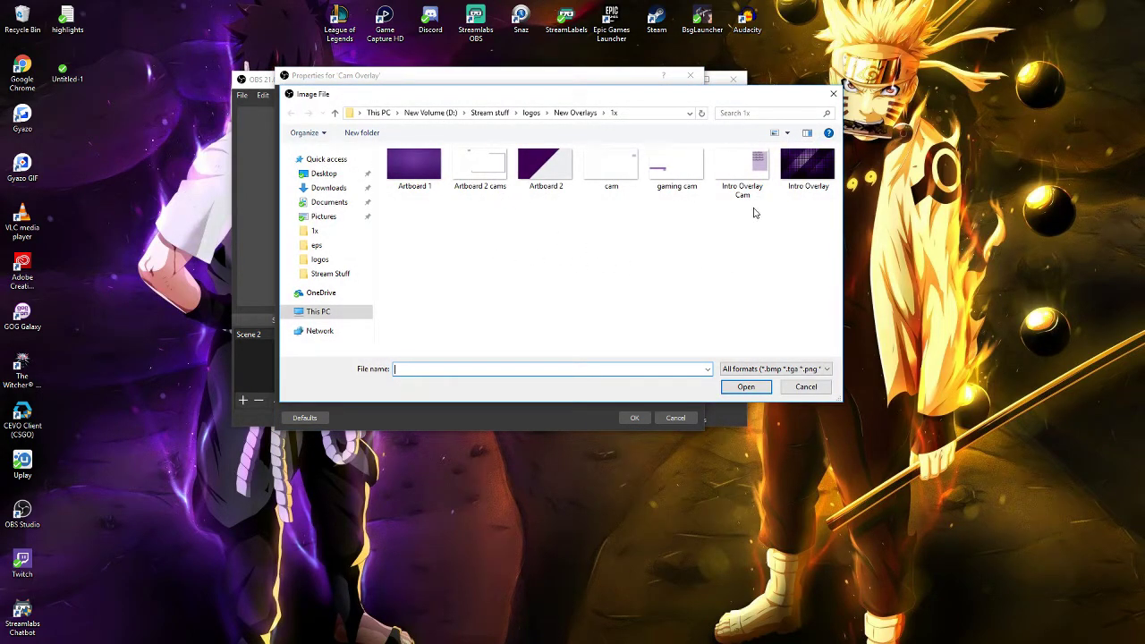
{"action": "double_click", "coordinate": [758, 197]}
{"action": "left_click", "coordinate": [634, 417]}
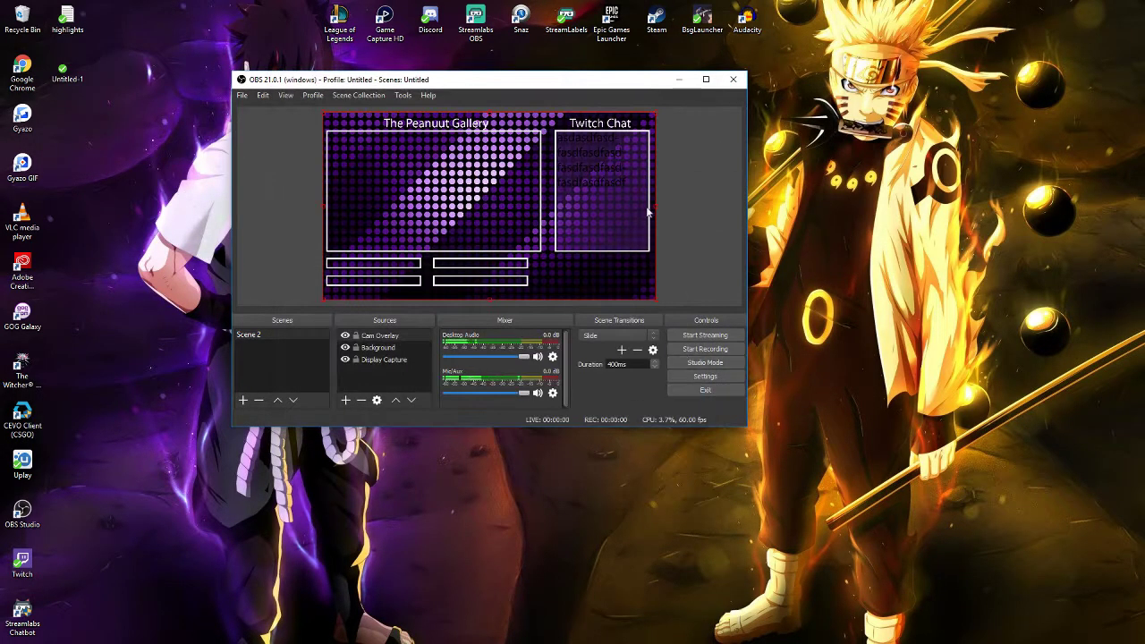
{"action": "left_click", "coordinate": [705, 79]}
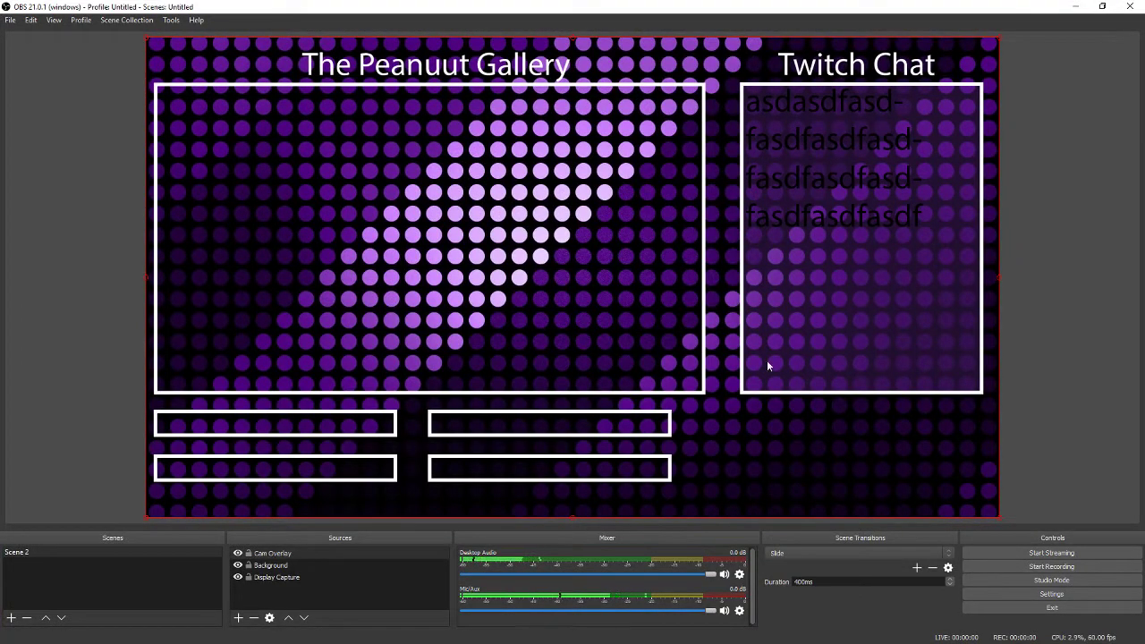
{"action": "left_click", "coordinate": [826, 300]}
{"action": "left_click", "coordinate": [916, 218]}
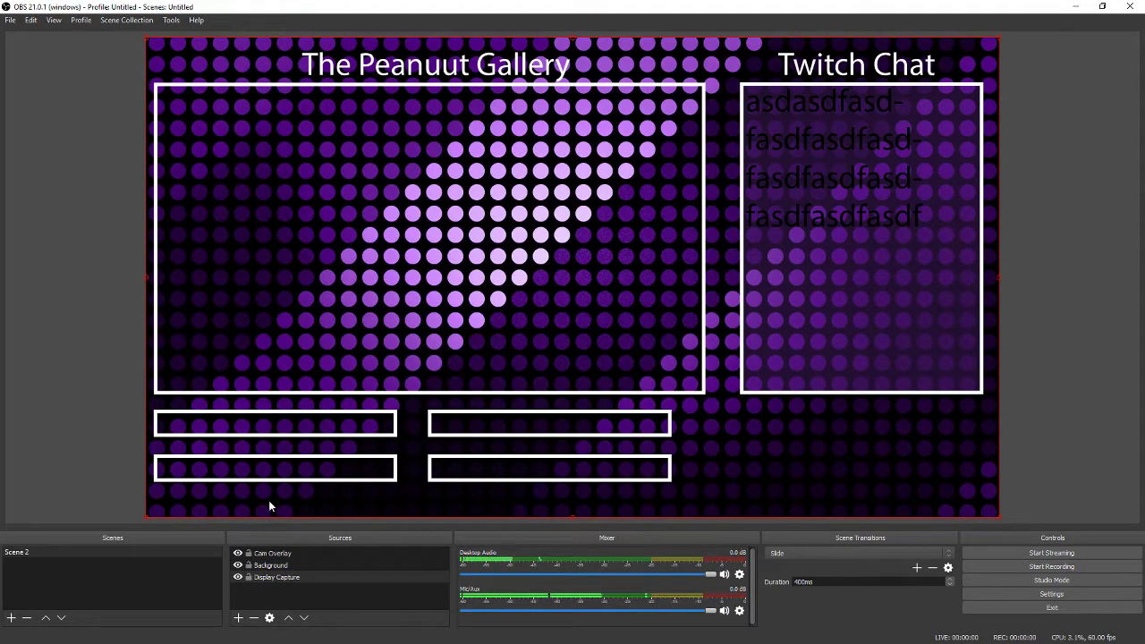
{"action": "right_click", "coordinate": [393, 274]}
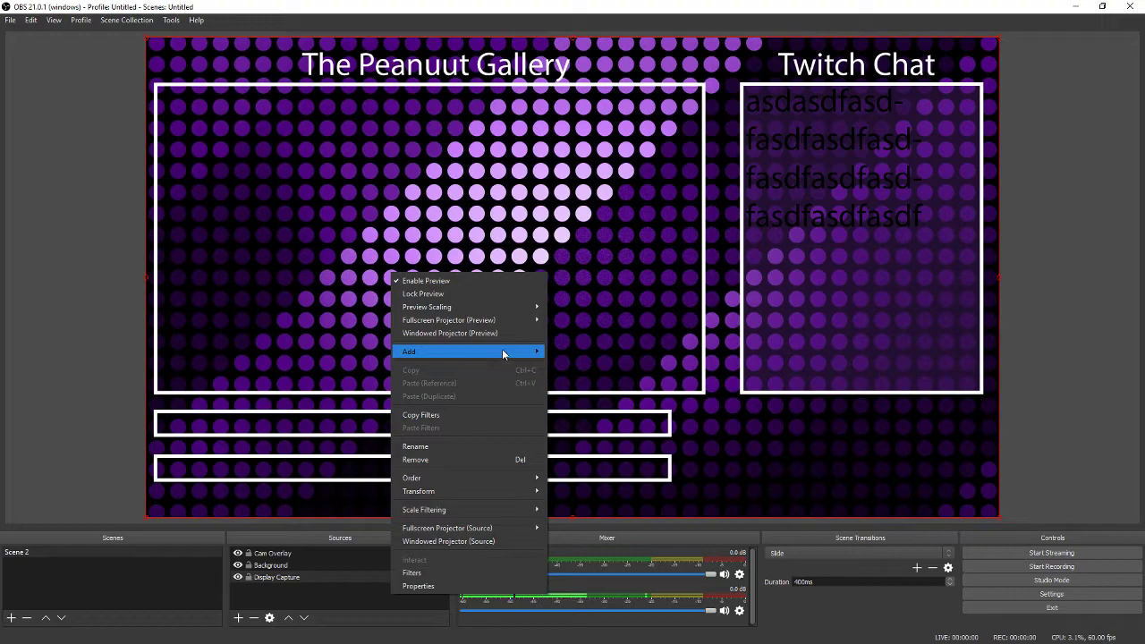
{"action": "mouse_move", "coordinate": [502, 351]}
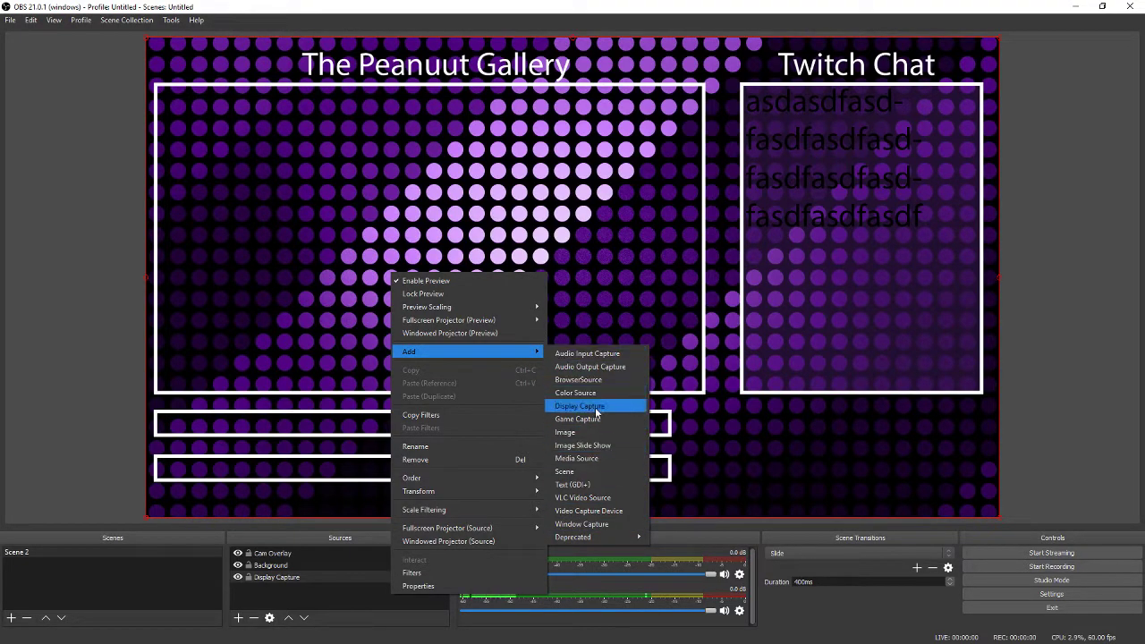
{"action": "left_click", "coordinate": [583, 240]}
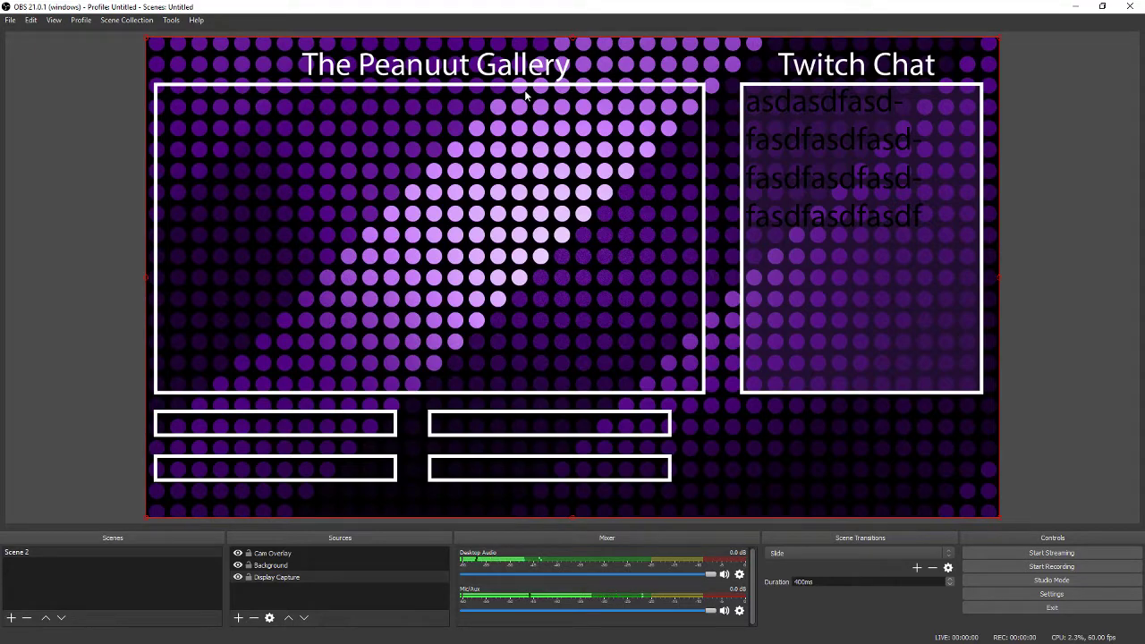
Step: Toggle the visibility of the Background and Cam Overlay sources off and on, and close OBS
{"action": "left_click", "coordinate": [237, 566]}
{"action": "left_click", "coordinate": [238, 565]}
{"action": "left_click", "coordinate": [238, 554]}
{"action": "left_click", "coordinate": [238, 554]}
{"action": "left_click", "coordinate": [1134, 9]}
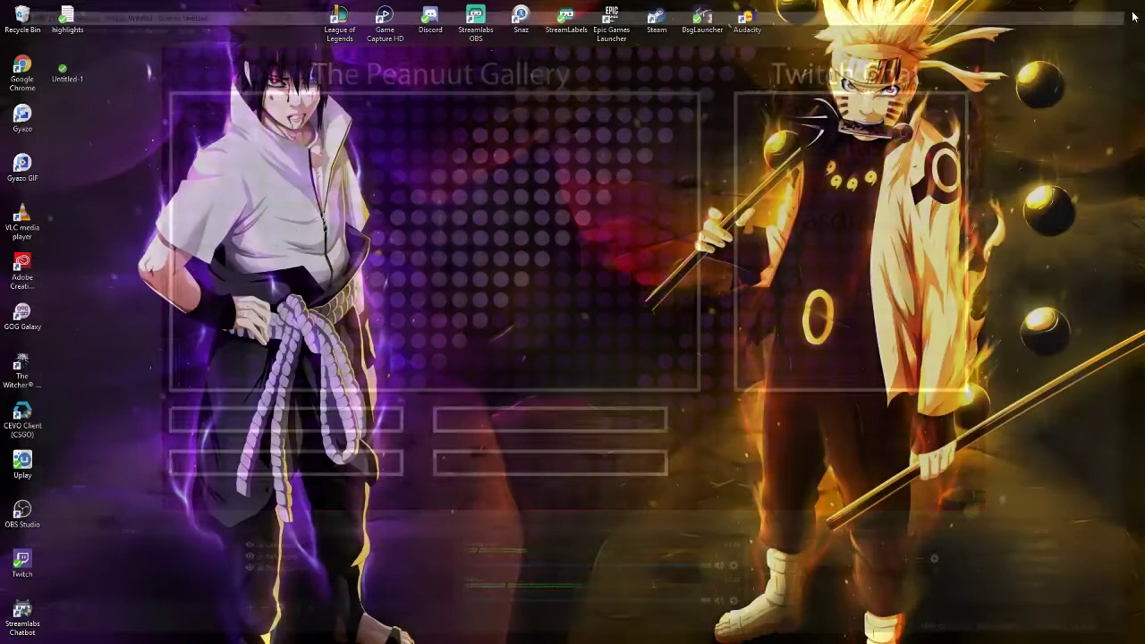